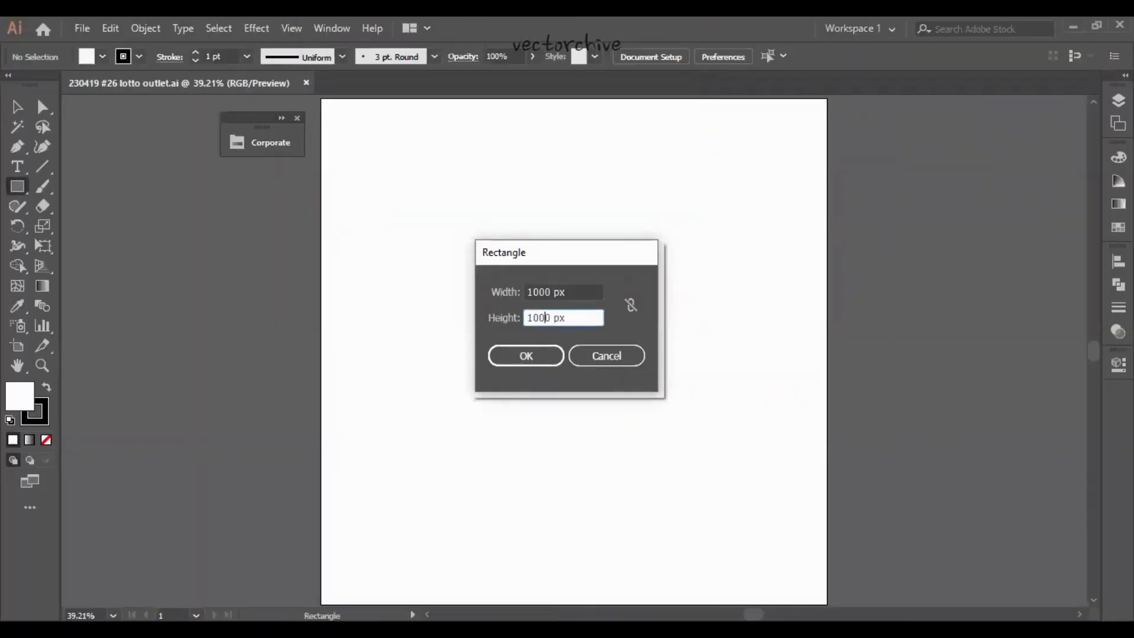
Step: Add a page-sized red background rectangle with no outline and lock it in the Layers panel
left_click(529, 356)
left_click(102, 56)
left_click(46, 145)
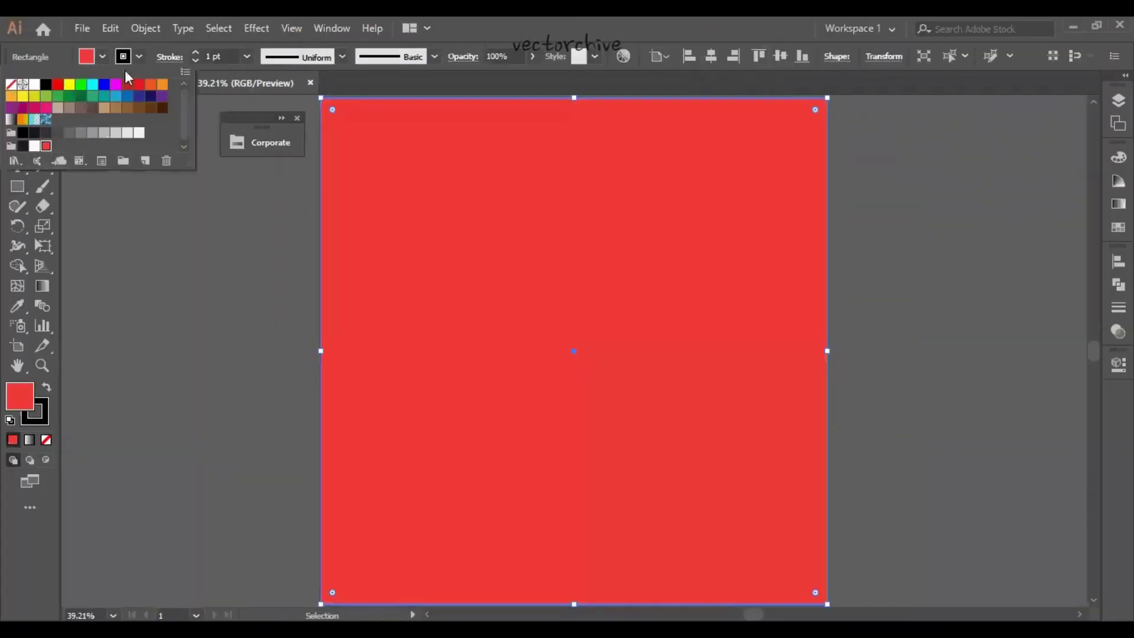
left_click(140, 56)
left_click(1118, 101)
left_click(900, 136)
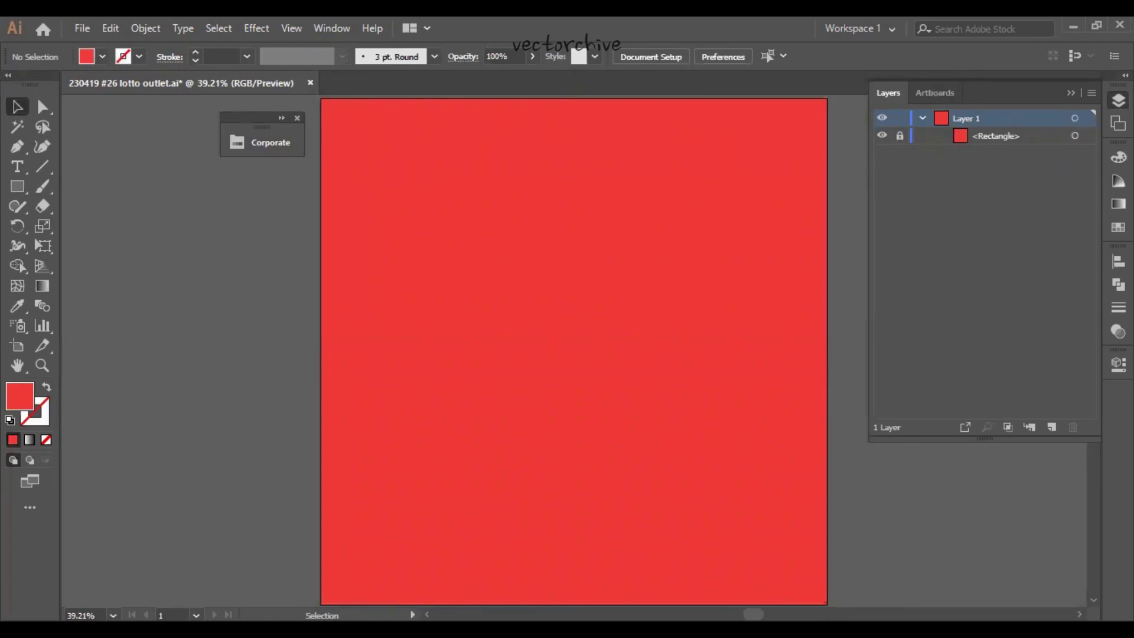
Step: Draw a large white square with a thin dark outline, centred on the page
left_click_drag(720, 400, 720, 400)
left_click(102, 57)
left_click(20, 86)
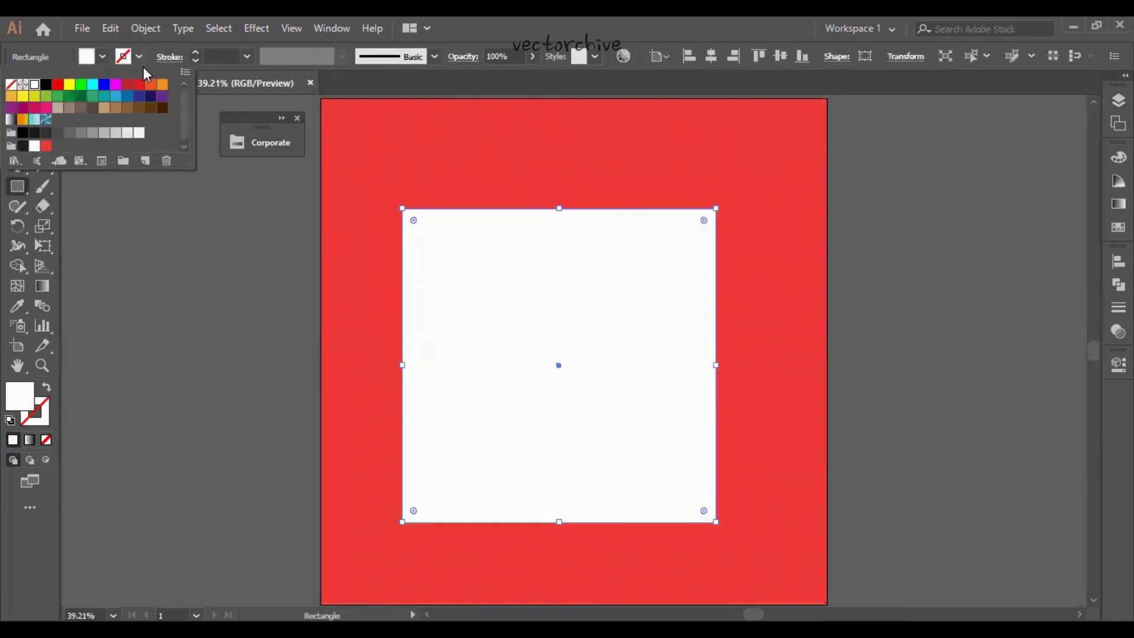
left_click(1118, 307)
left_click(1119, 100)
left_click(507, 171)
left_click_drag(583, 310, 599, 311)
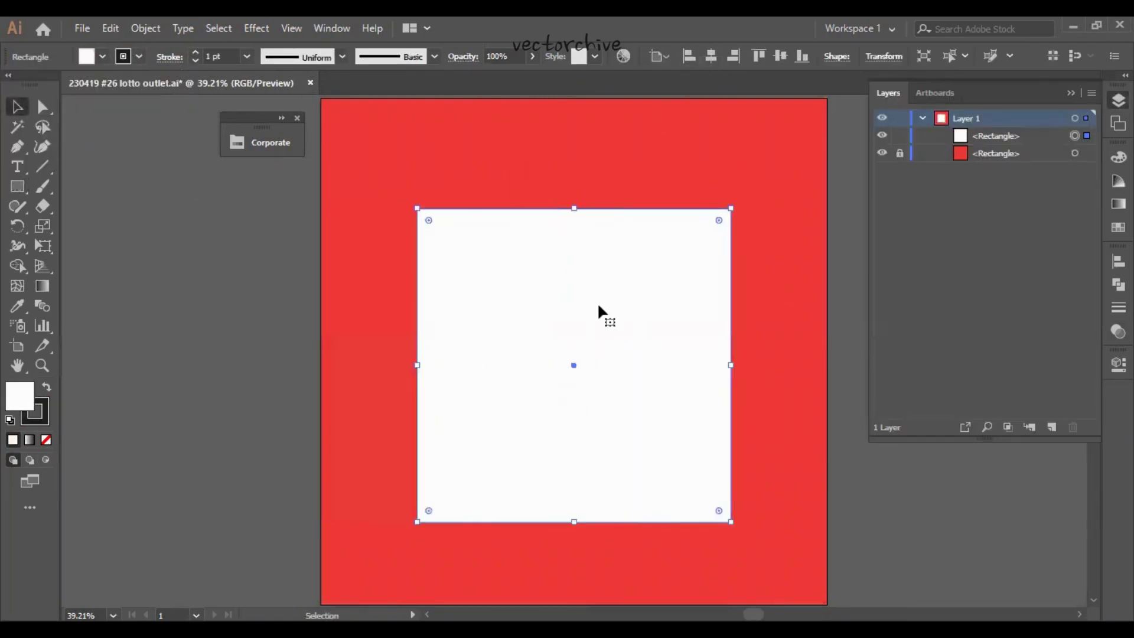
Step: Shrink a copy into a thin top strip and widen its bottom into a slanted roof ledge
left_click_drag(587, 254, 577, 223)
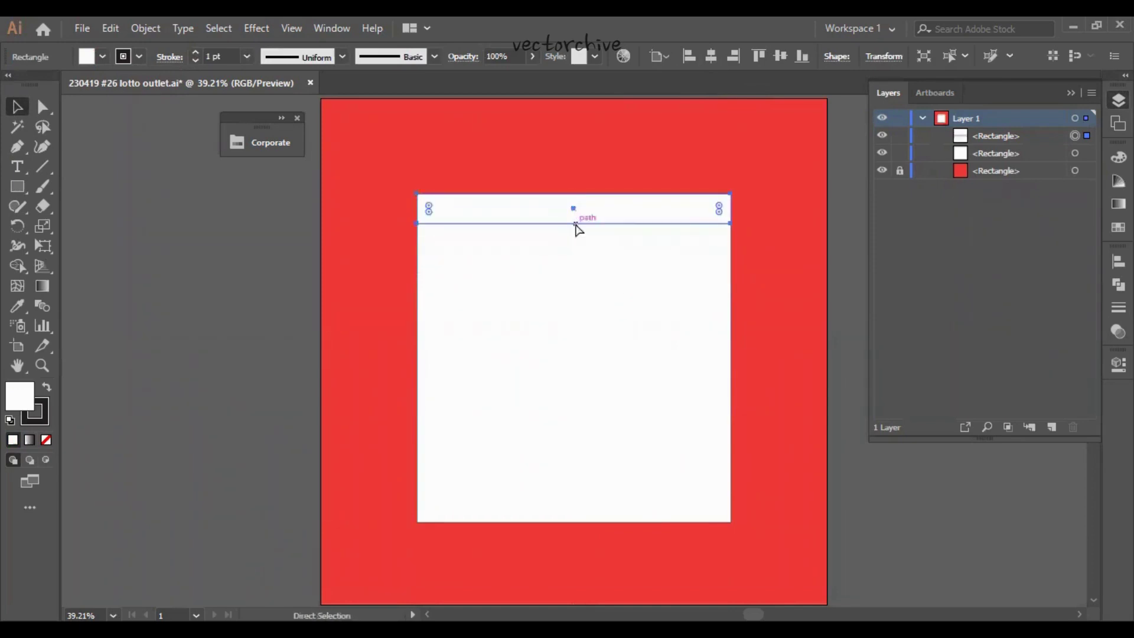
key("ctrl+1")
left_click(177, 319)
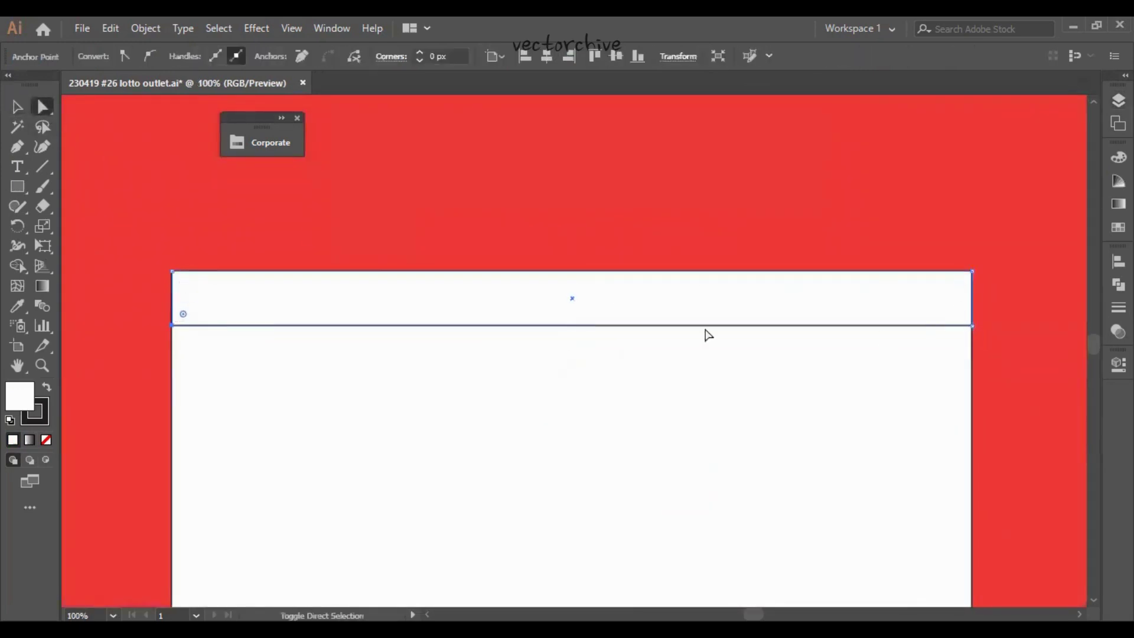
left_click_drag(172, 324, 108, 325)
left_click_drag(573, 306, 588, 268)
Step: Draw a thin solid dark strip along the roof ledge's lower edge
left_click(534, 259)
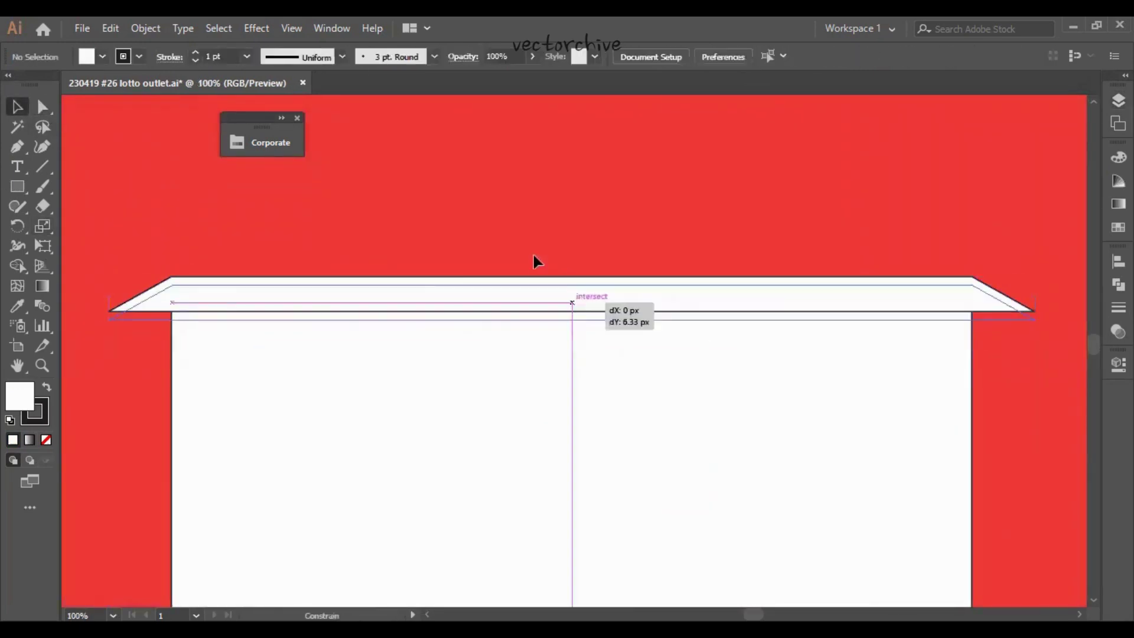
key("m")
left_click_drag(109, 319, 1038, 332)
key("v")
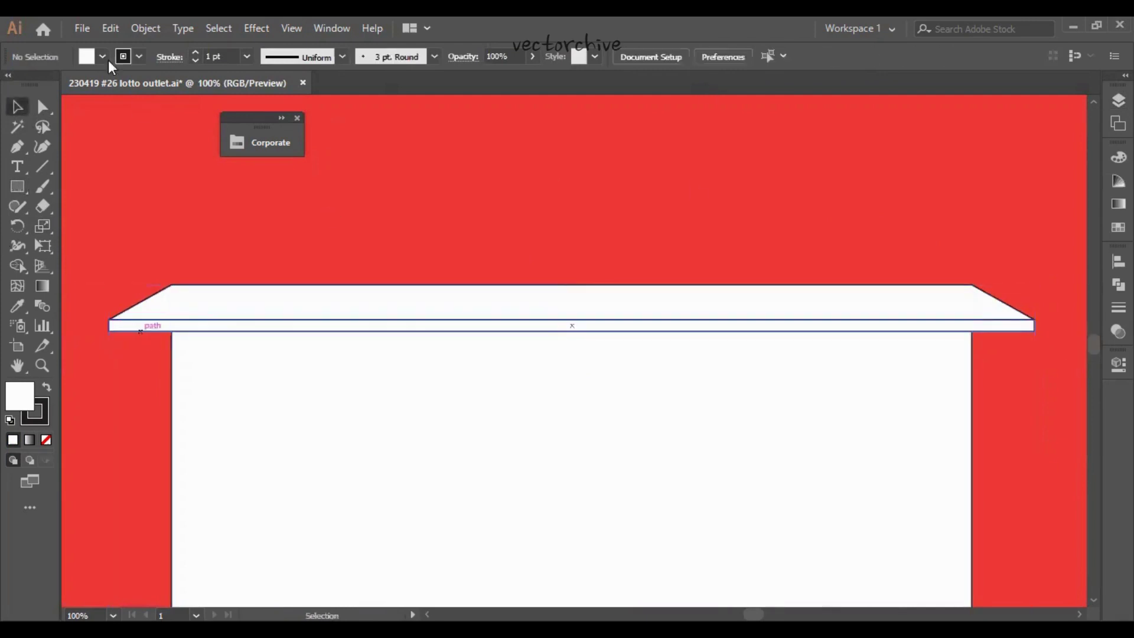
left_click(103, 56)
Step: Draw a white sign box with a thin dark outline, centred on the ledge
left_click(18, 89)
left_click(127, 210)
key("m")
left_click_drag(339, 177, 777, 334)
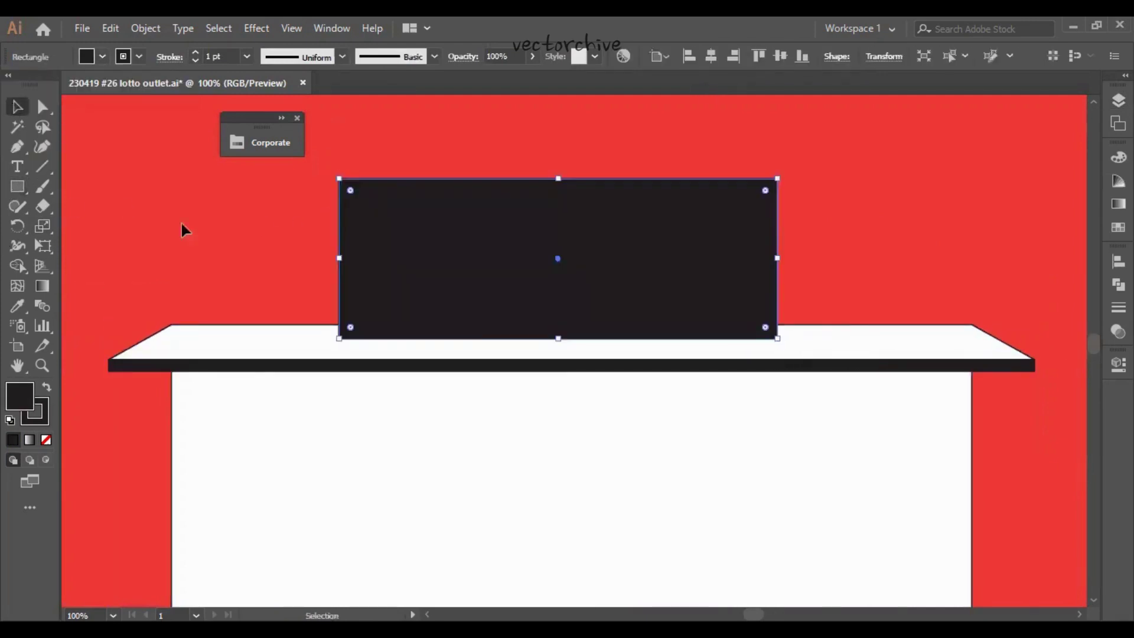
key("ctrl+a")
left_click(567, 253)
double_click(17, 306)
left_click(712, 492)
left_click(712, 492)
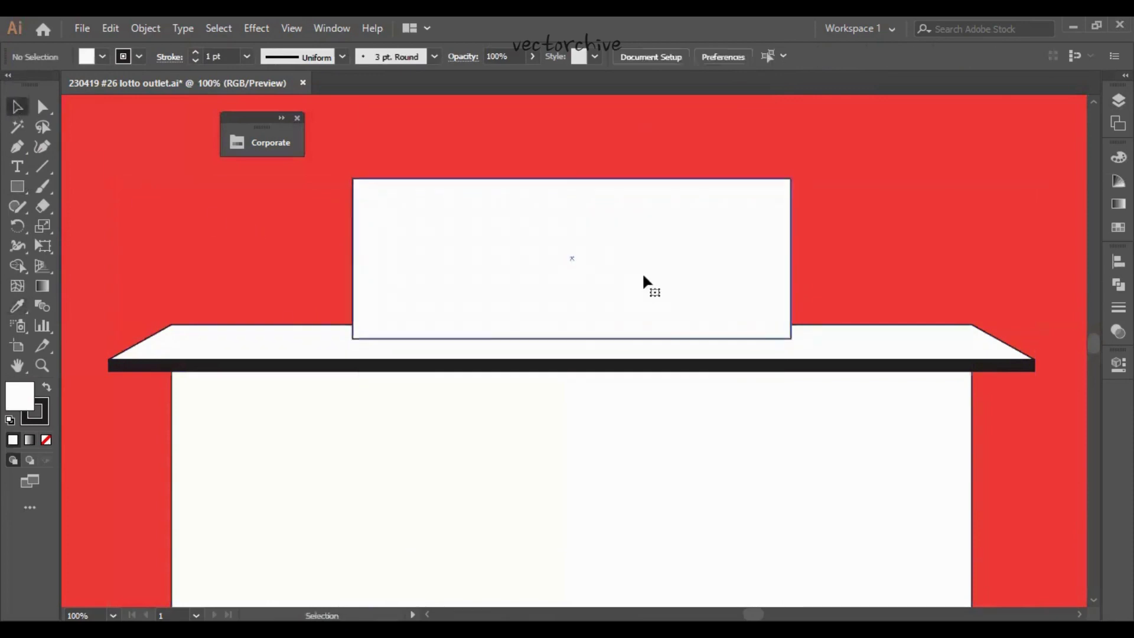
key("v")
key("F7")
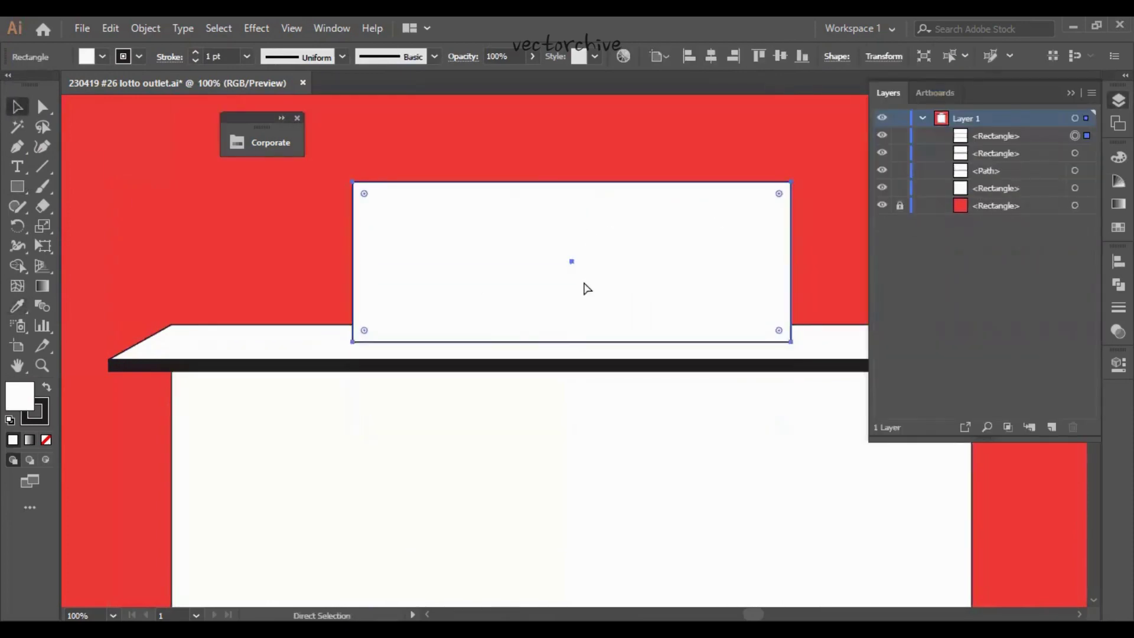
Step: Add dark bands along the top and bottom of the sign box
left_click_drag(603, 201, 572, 334)
left_click(572, 195, "shift")
key("shift+x")
key("ctrl+shift+a")
key("F7")
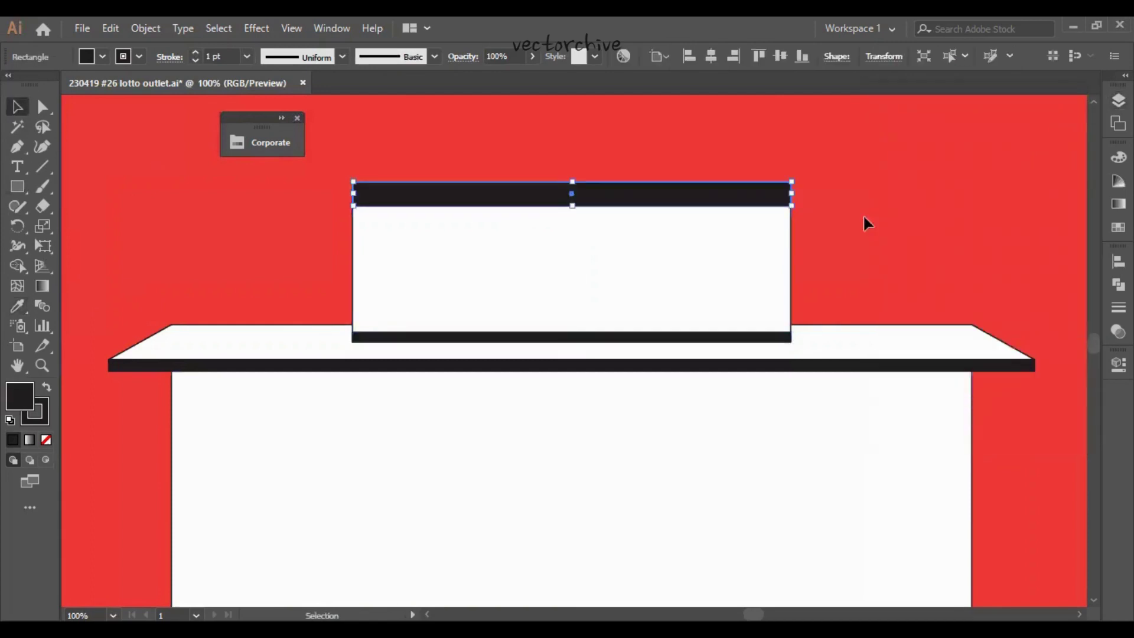
left_click(867, 223)
key("ctrl+minus")
key("ctrl+minus")
Step: Copy the ledge as a thin mid-wall strip and widen its bottom into a trapezoid
left_click(570, 342)
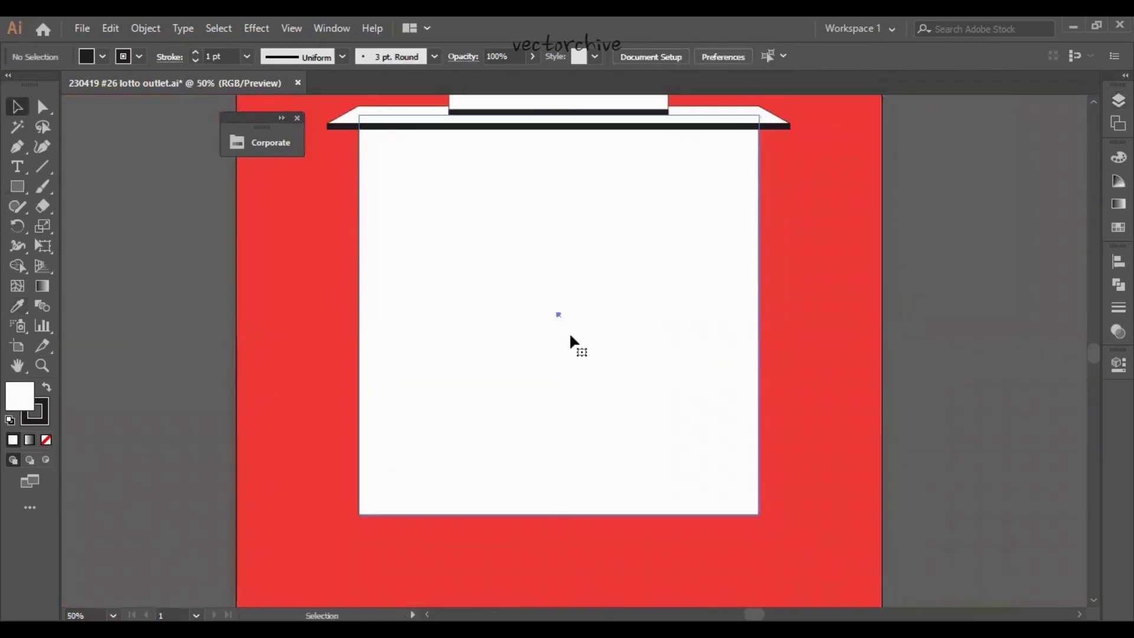
left_click_drag(559, 130, 562, 300)
left_click(42, 106)
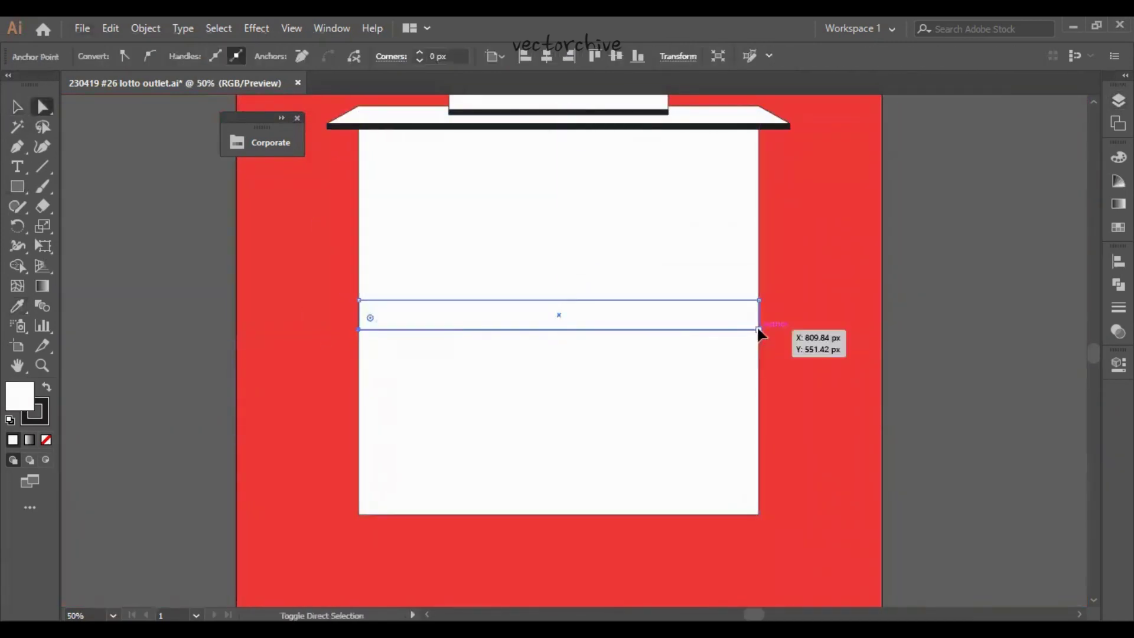
left_click_drag(359, 329, 326, 329)
left_click(16, 107)
key("ctrl+shift+a")
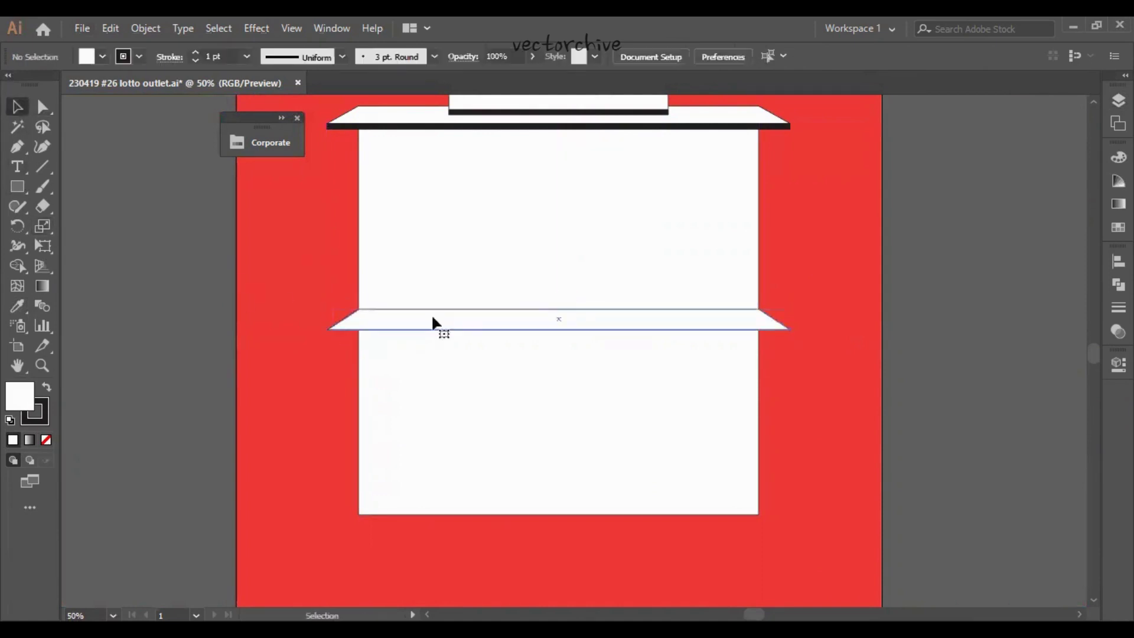
Step: Draw a thin dark strip under the middle ledge
left_click_drag(330, 329, 785, 334)
key("i")
left_click(354, 123)
key("v")
scroll(397, 127, "up", 3)
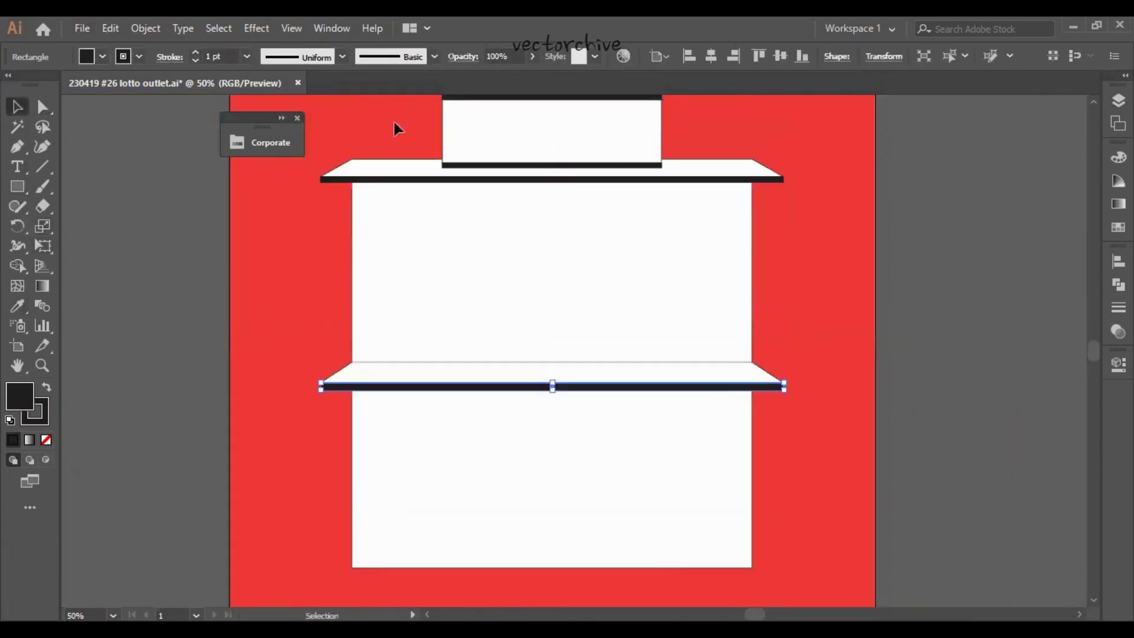
key("ctrl+a")
key("ctrl+shift+a")
Step: Fill the middle ledge with the background red using the Eyedropper
left_click(542, 420)
key("i")
left_click(287, 350)
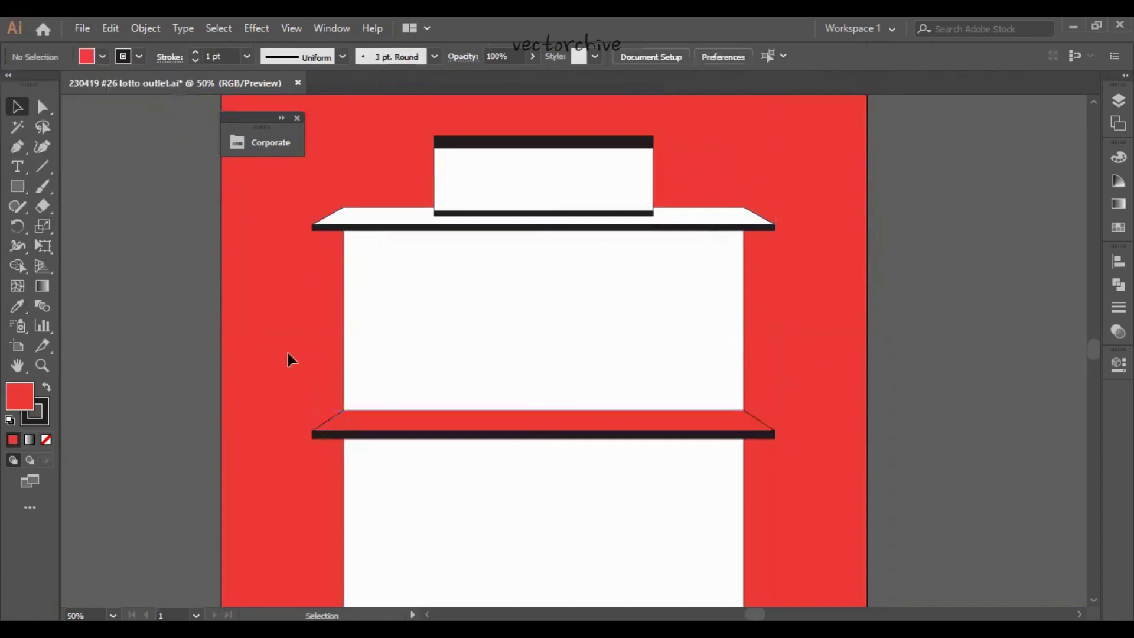
key("ctrl+shift+a")
left_click_drag(287, 350, 268, 285)
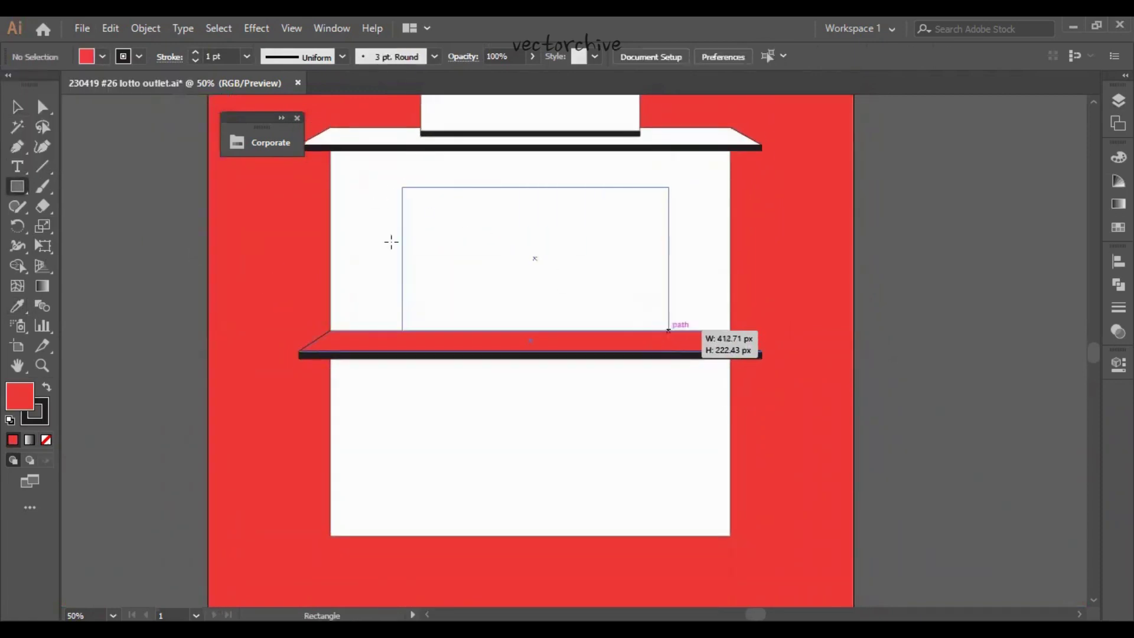
Step: Draw a red rectangle above the counter and make a dark inset panel with Offset Path
left_click_drag(668, 331, 668, 330)
key("v")
scroll(492, 309, "up", 2)
key("ctrl+a")
left_click(492, 309)
left_click(145, 28)
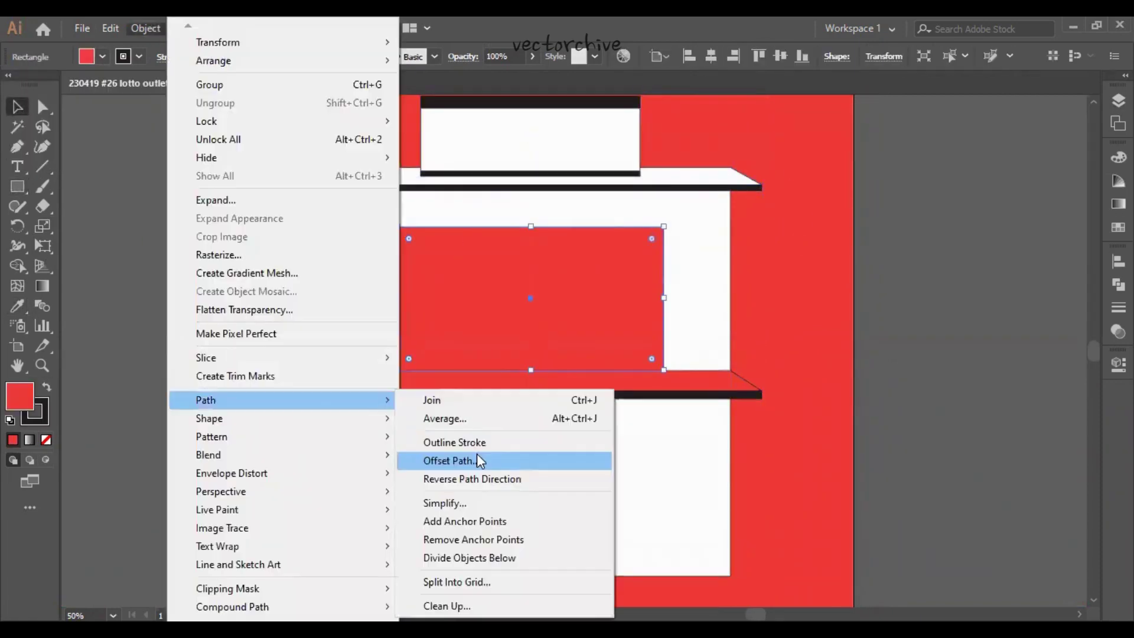
left_click(480, 462)
key("Return")
key("i")
left_click(355, 261)
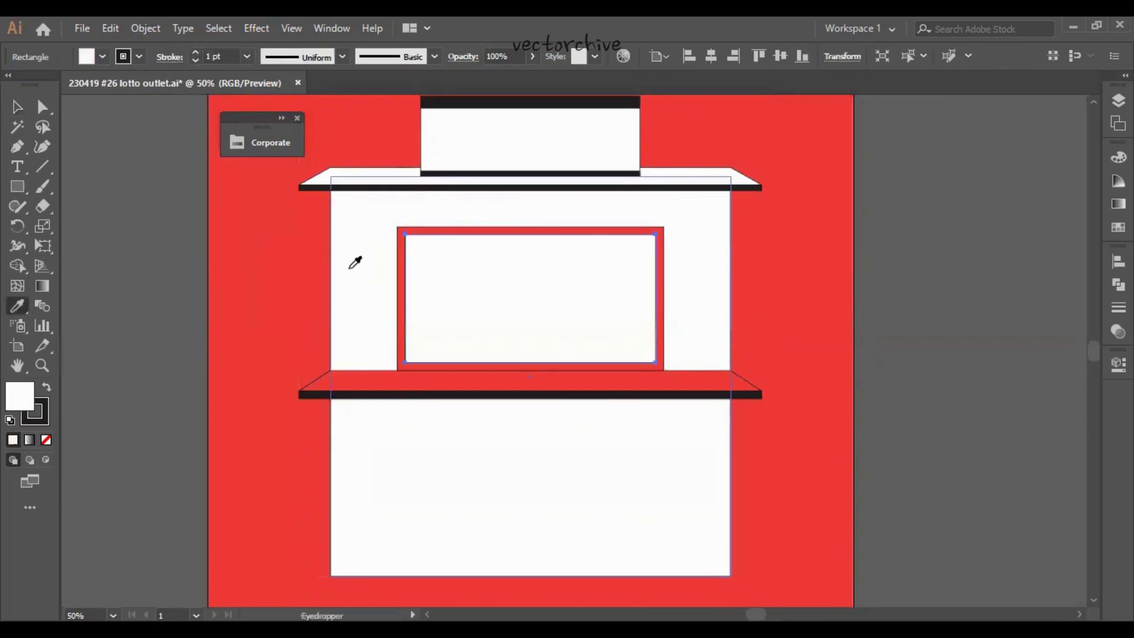
left_click(307, 187)
Step: Split the inner panel into a grid of 4 rows and 4 columns
key("ctrl+1")
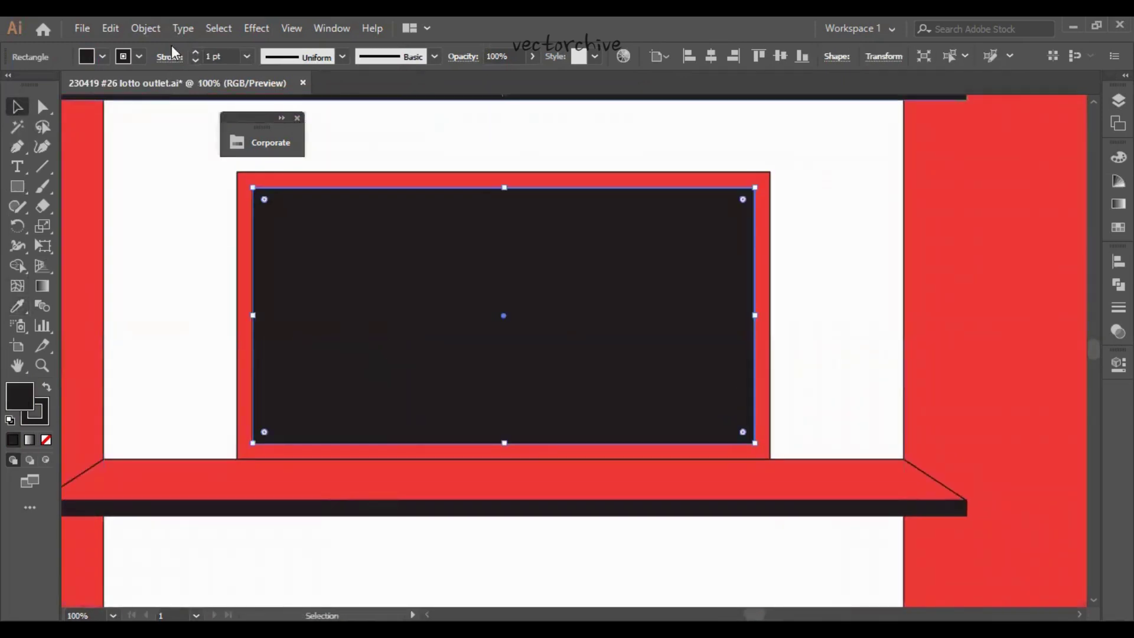
left_click(145, 28)
left_click(446, 577)
left_click(934, 360)
left_click(140, 56)
key("Escape")
left_click(145, 27)
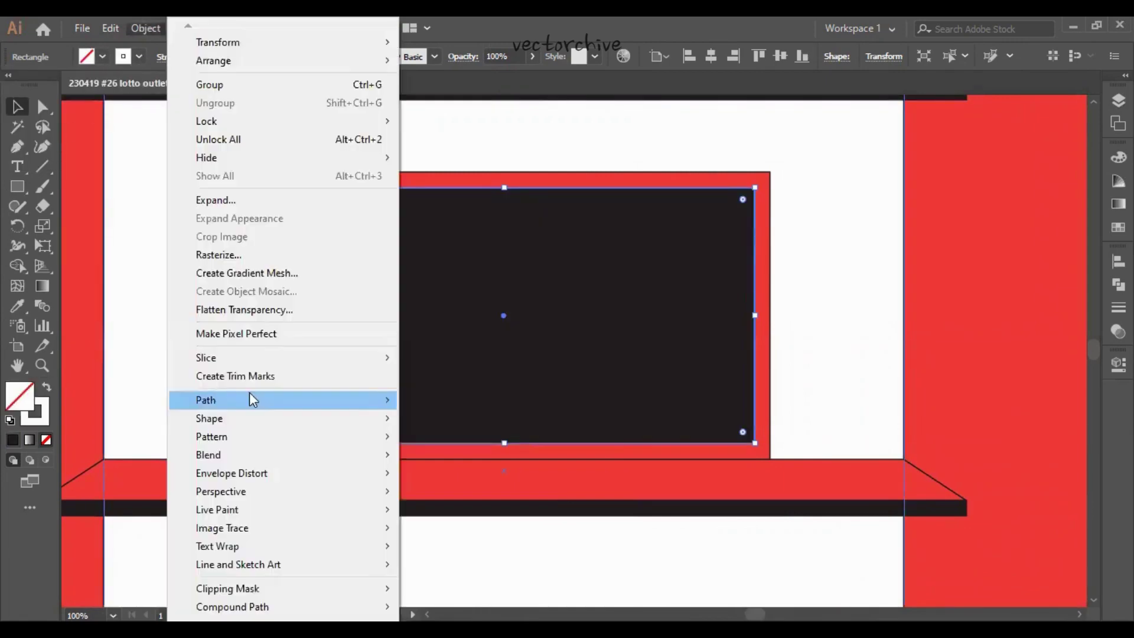
left_click(477, 579)
key("Up")
key("Up")
key("Up")
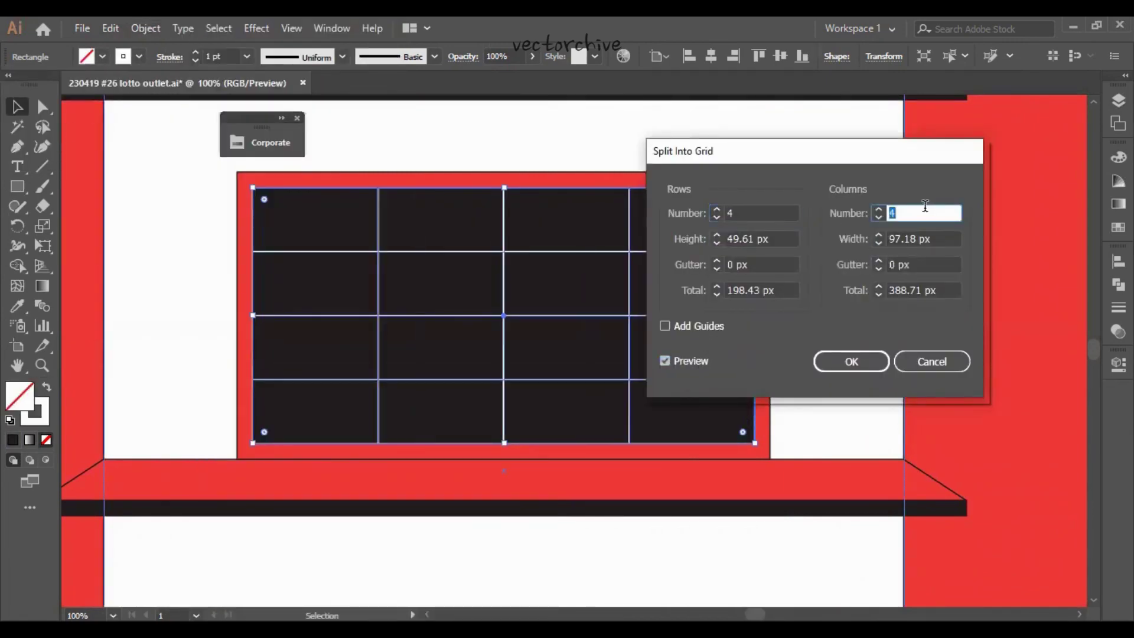
key("Return")
key("F7")
Step: Clip the grid cells to the panel and fill them dark
left_click(548, 310)
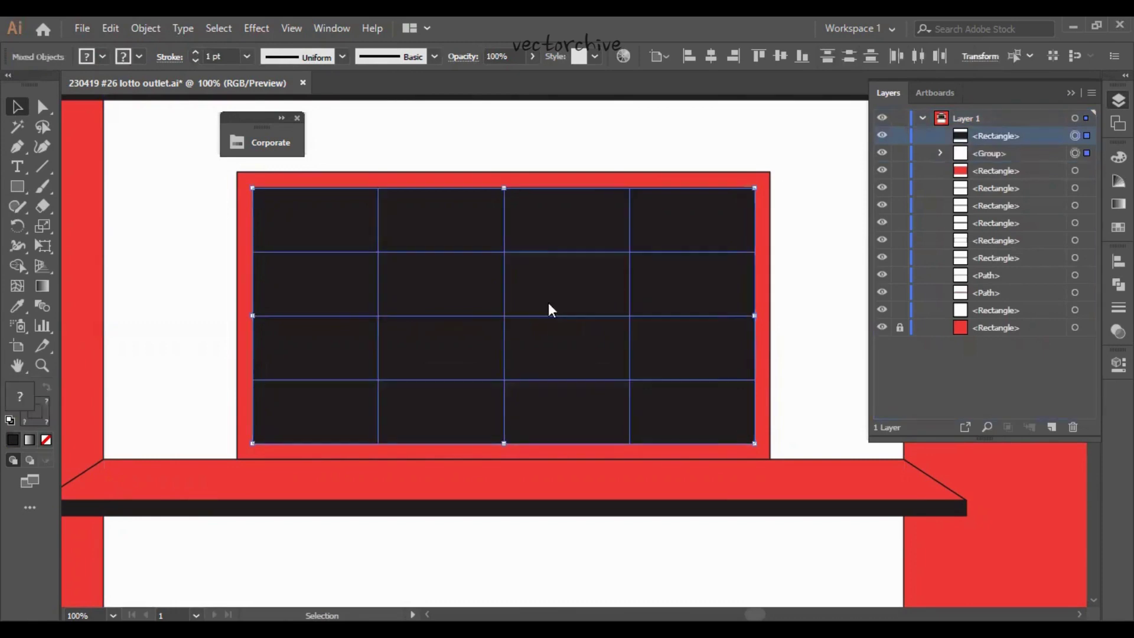
right_click(549, 309)
left_click(591, 402)
left_click(17, 306)
left_click(236, 508)
Step: Draw tilted white diagonal glare bars across the window, sent behind the frame
key("ctrl+shift+a")
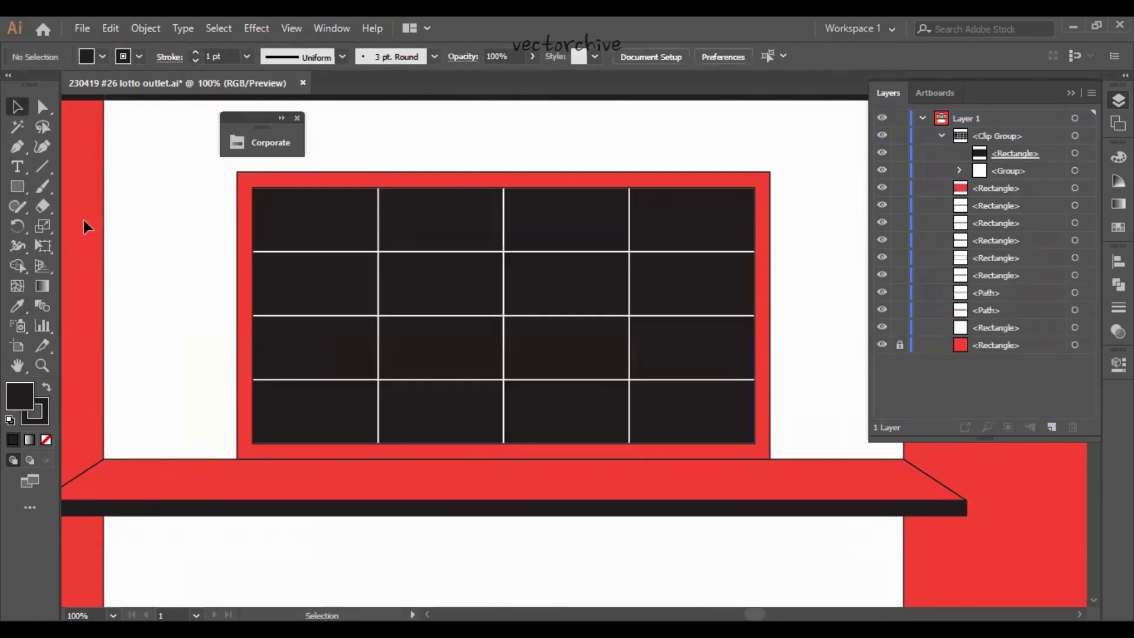
key("m")
left_click_drag(462, 148, 566, 484)
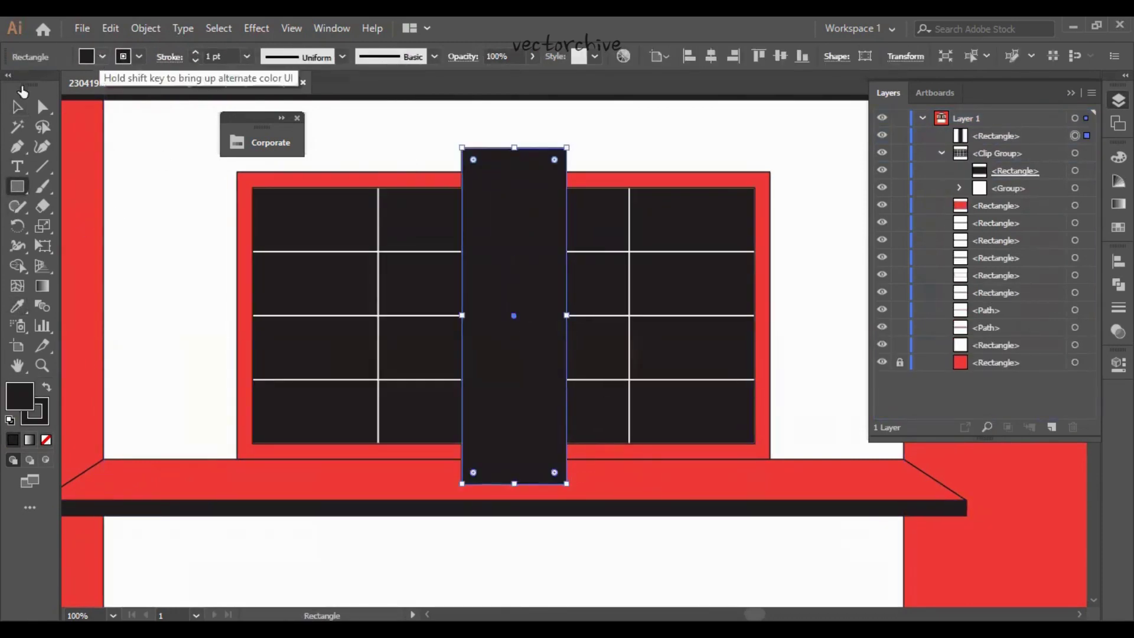
mouse_move(570, 144)
left_mouse_down()
mouse_move(633, 198)
mouse_move(680, 150)
left_mouse_up()
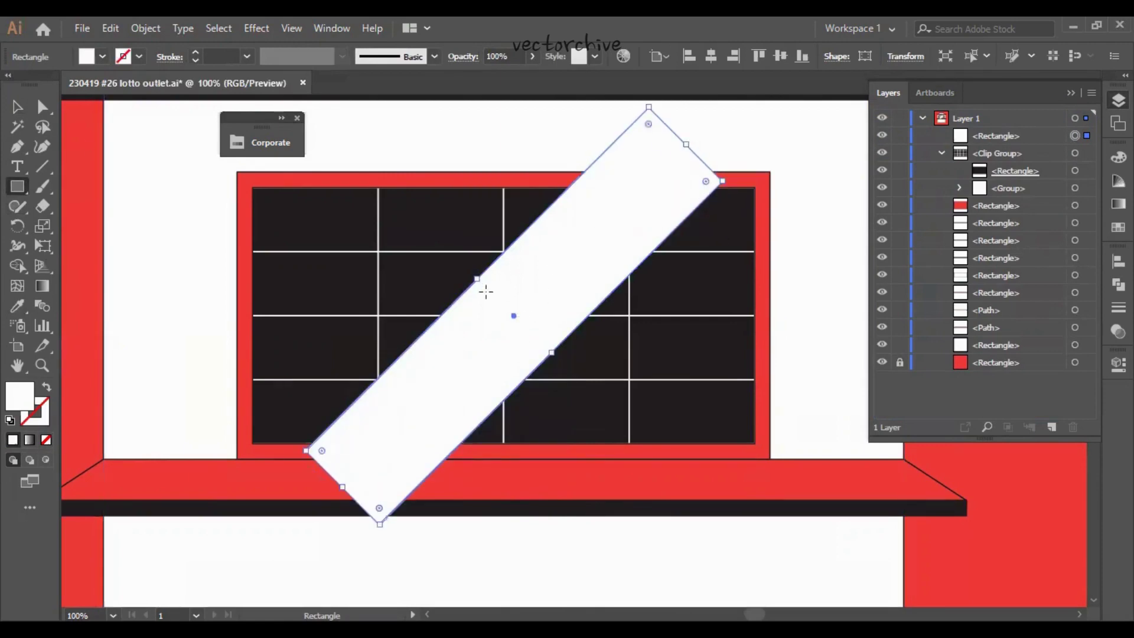
left_click_drag(507, 317, 669, 270)
scroll(669, 270, "down", 1)
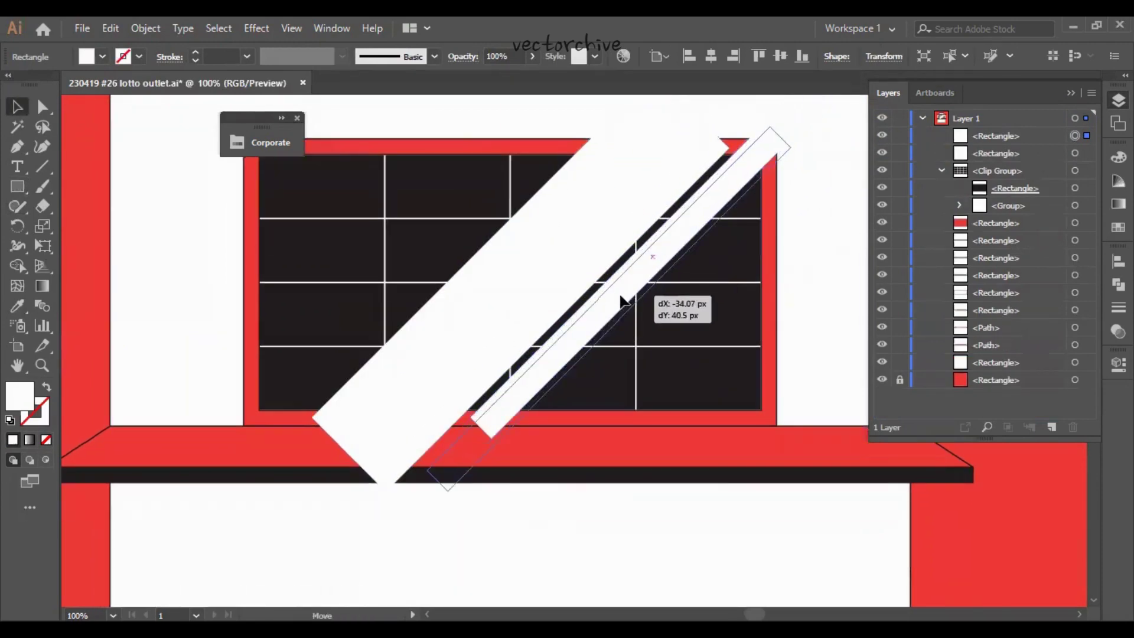
left_click_drag(621, 301, 348, 299)
left_click_drag(522, 302, 576, 327)
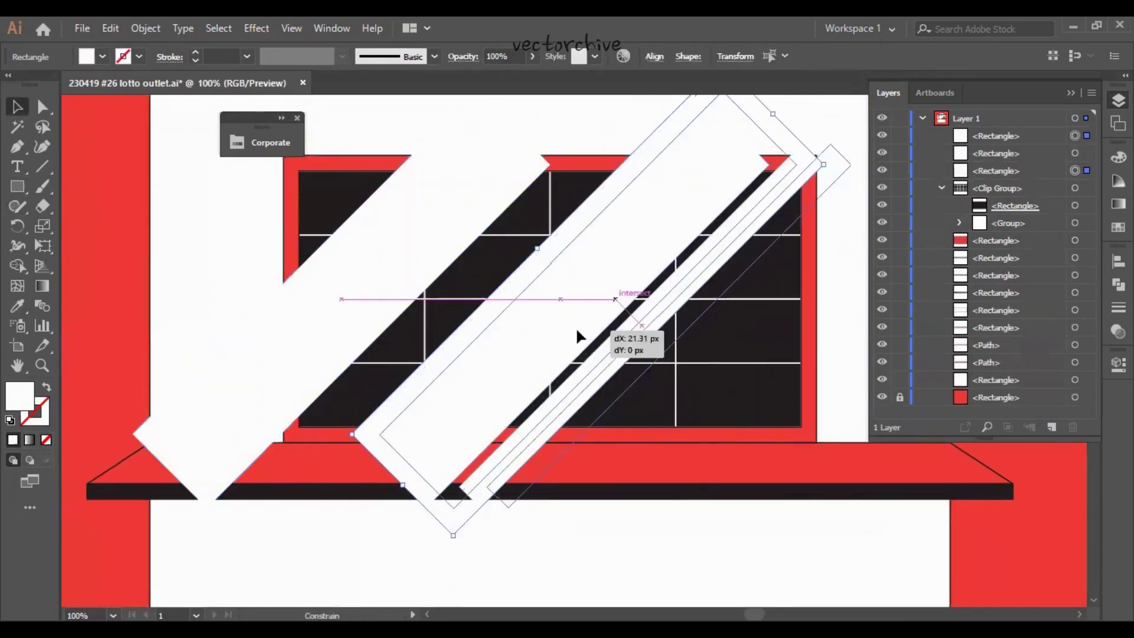
left_click_drag(309, 275, 380, 322)
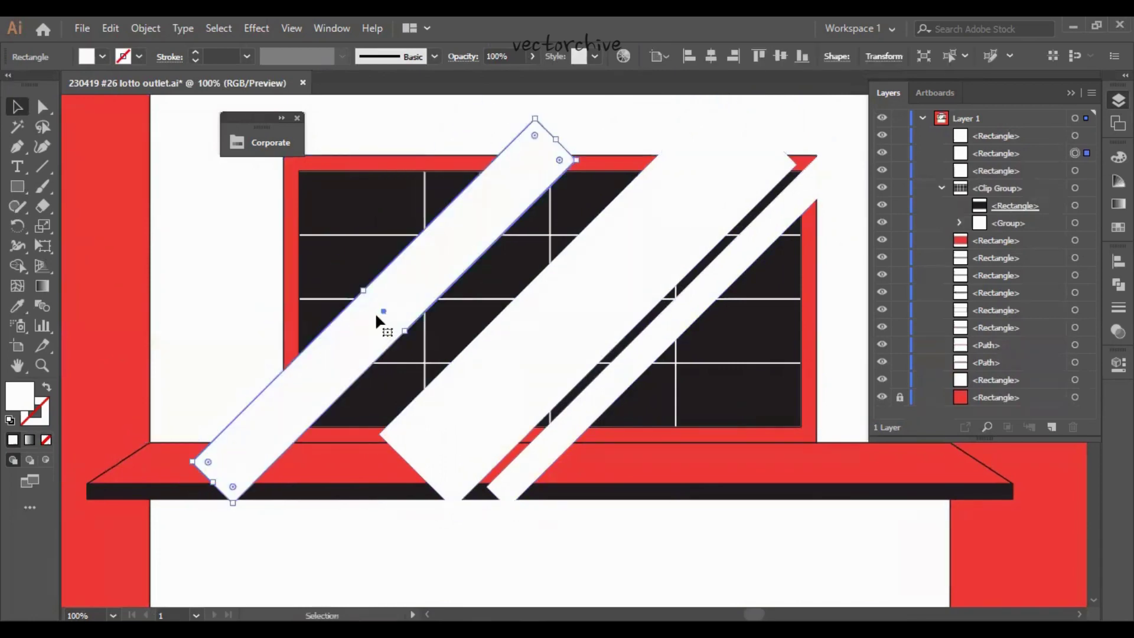
left_click_drag(561, 322, 598, 309)
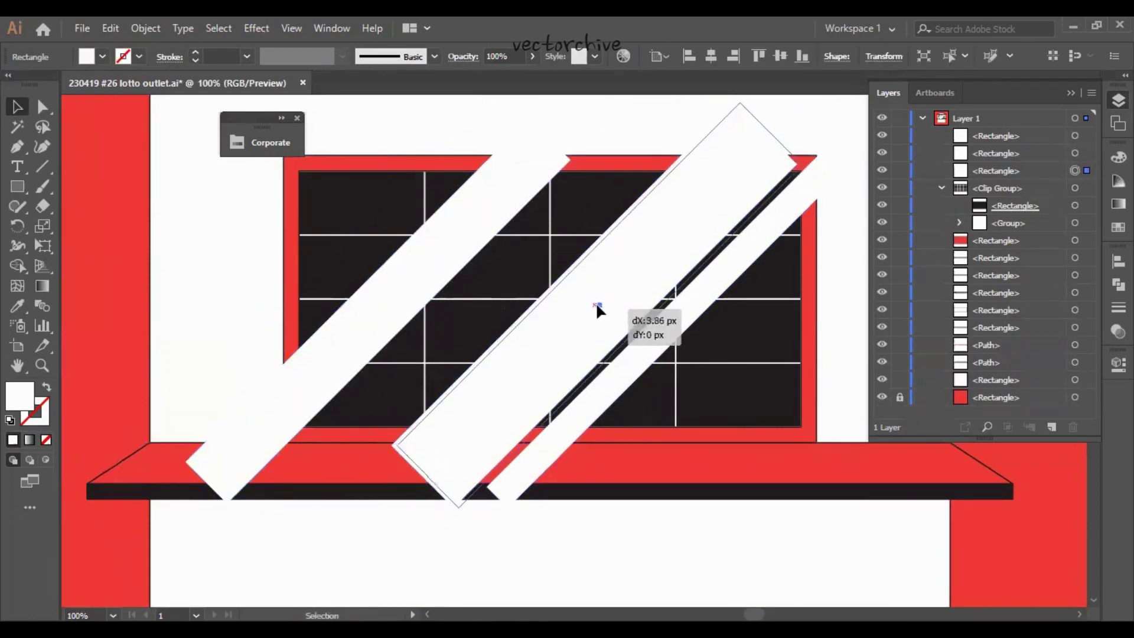
left_click_drag(599, 308, 598, 307)
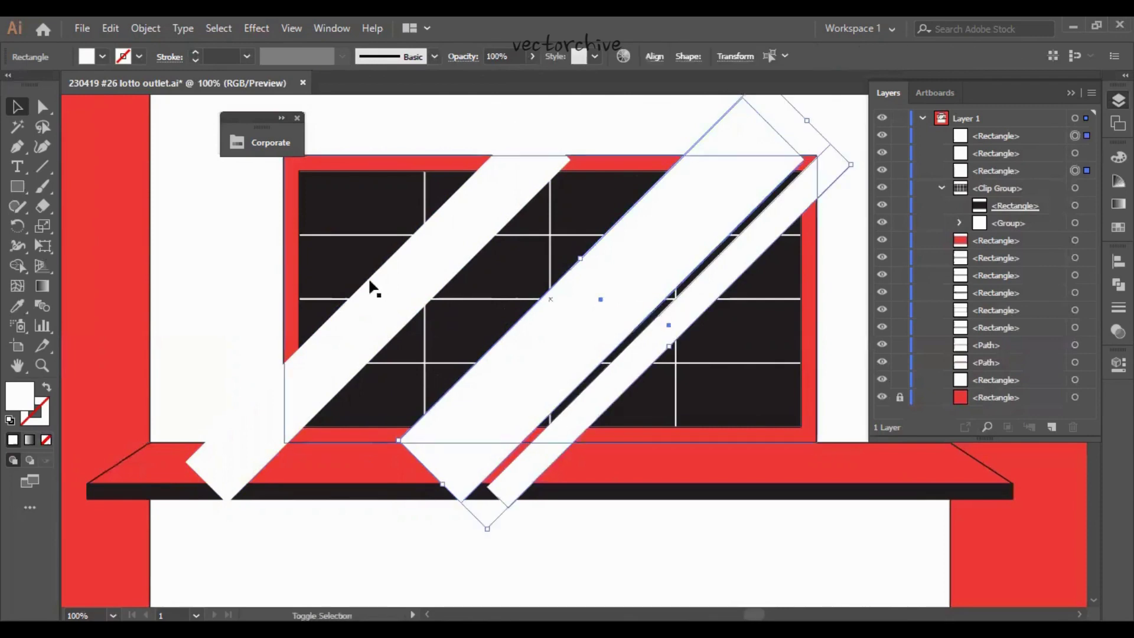
key("ctrl+shift+bracketleft")
Step: Group the three white bars and fit them inside the window
left_click(373, 343)
left_click(601, 299, "shift")
left_click(669, 325, "shift")
key("ctrl+g")
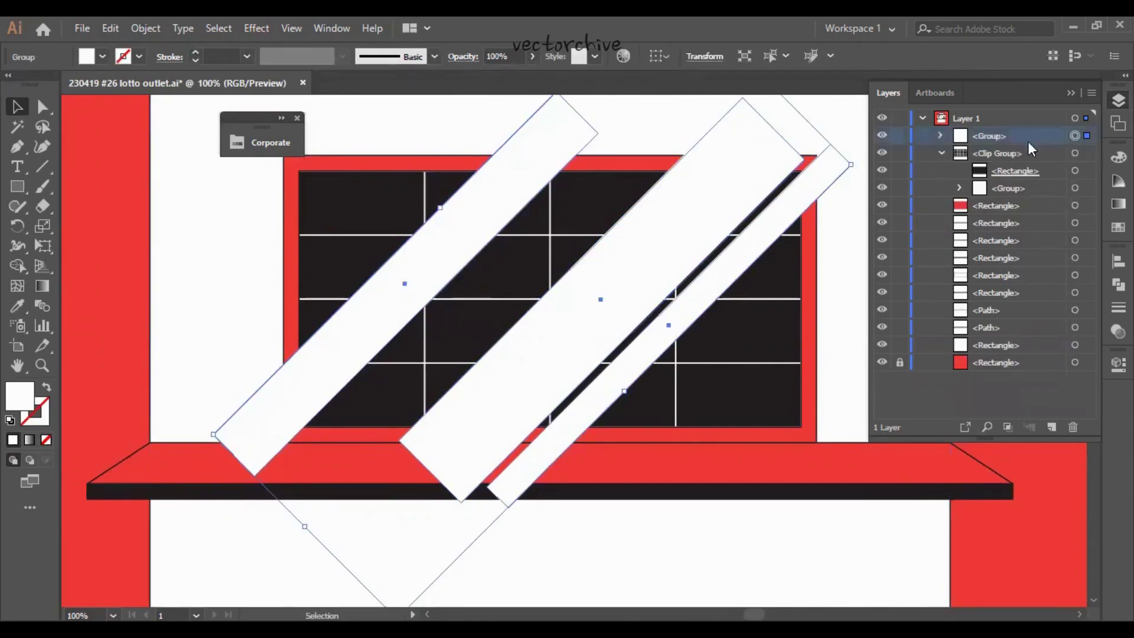
key("ctrl+shift+g")
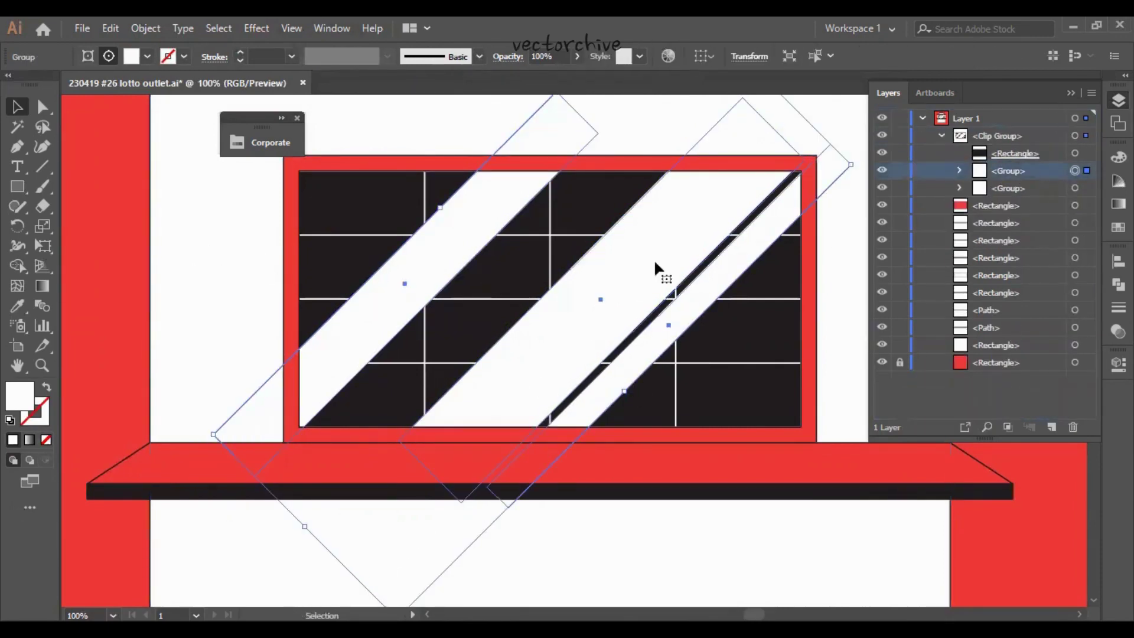
left_click(658, 272)
left_click_drag(367, 329, 391, 313)
key("ctrl+shift+a")
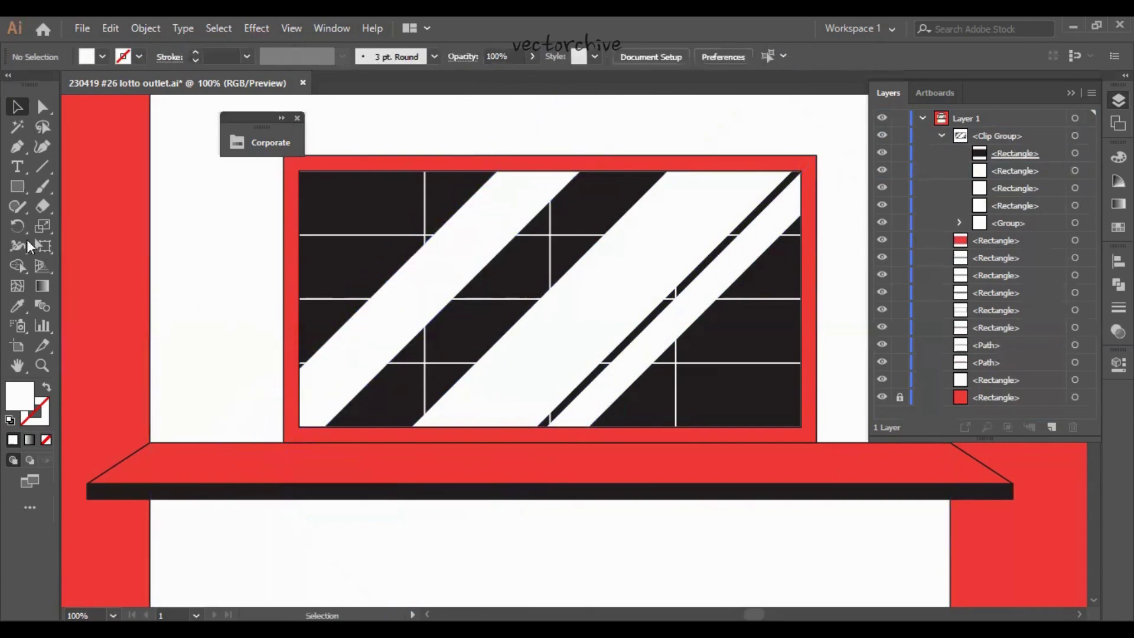
Step: Draw a dark circle on the window and place it in the clip group beneath the grid lines
left_click_drag(526, 275, 591, 340)
key("v")
left_click_drag(560, 303, 552, 296)
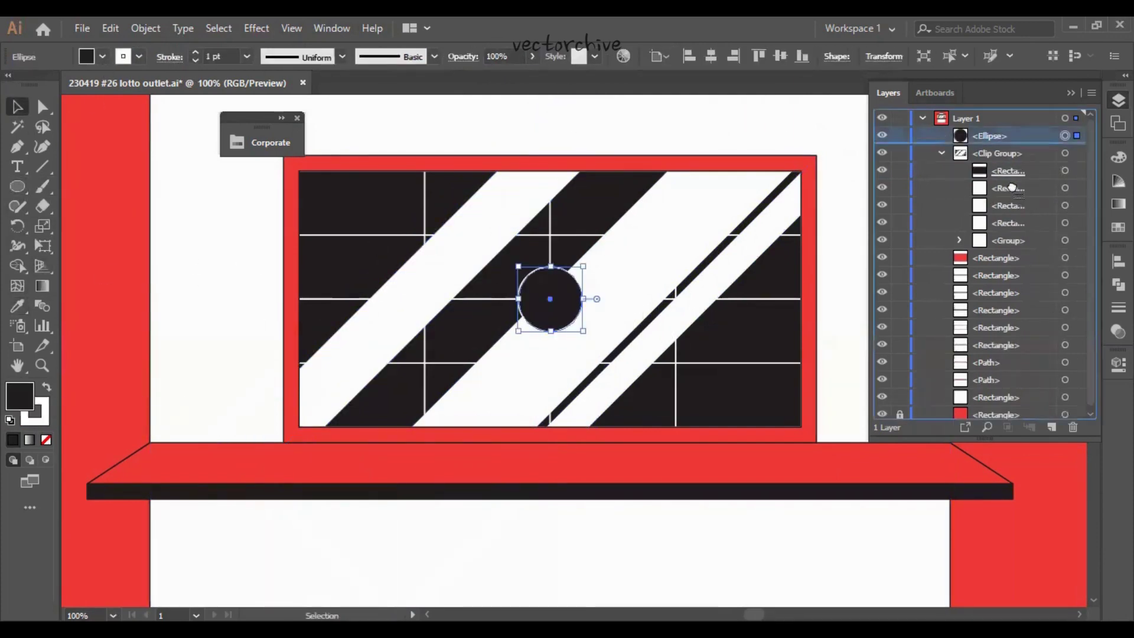
left_click_drag(1012, 188, 1012, 181)
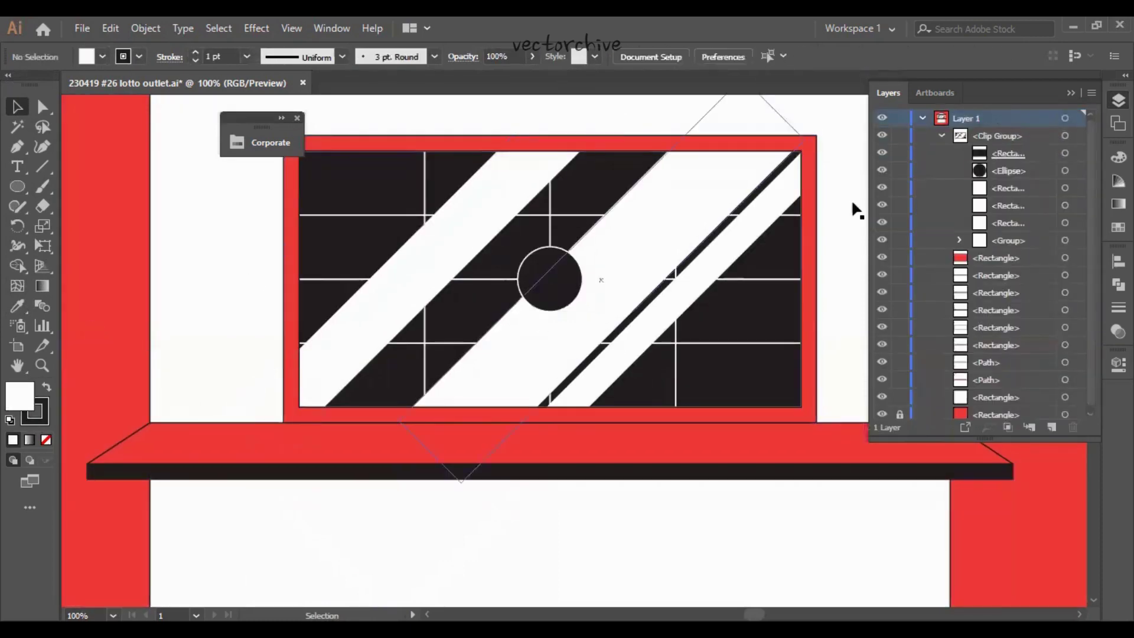
left_click_drag(1041, 246, 1010, 165)
left_click(110, 246)
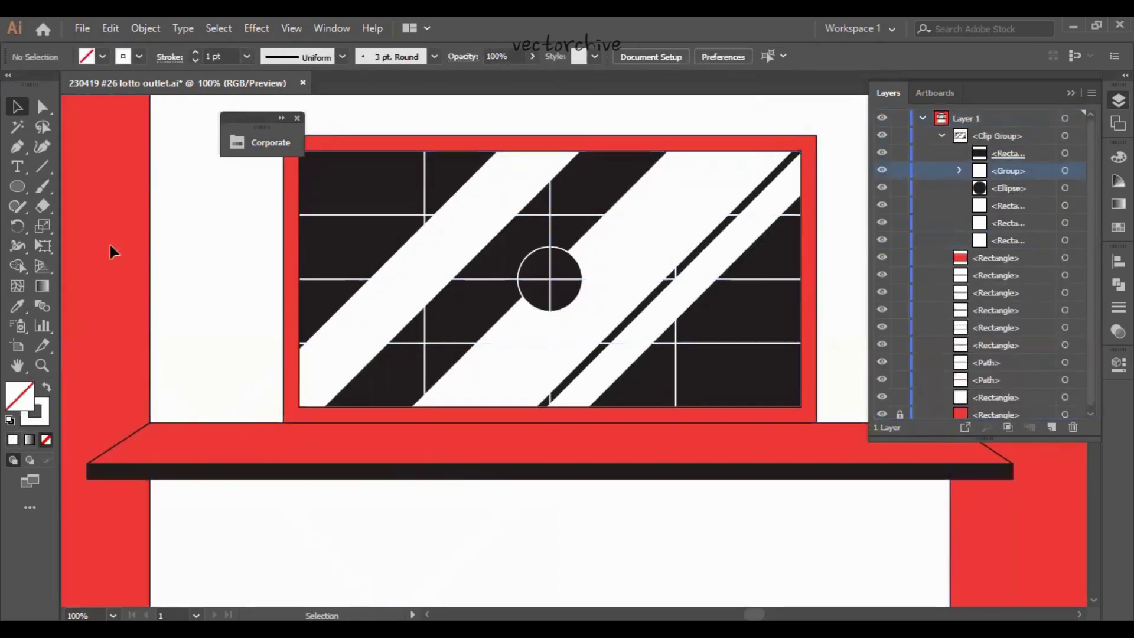
left_click(941, 135)
Step: Group the clipped window contents with its red frame
left_click_drag(350, 215, 285, 226)
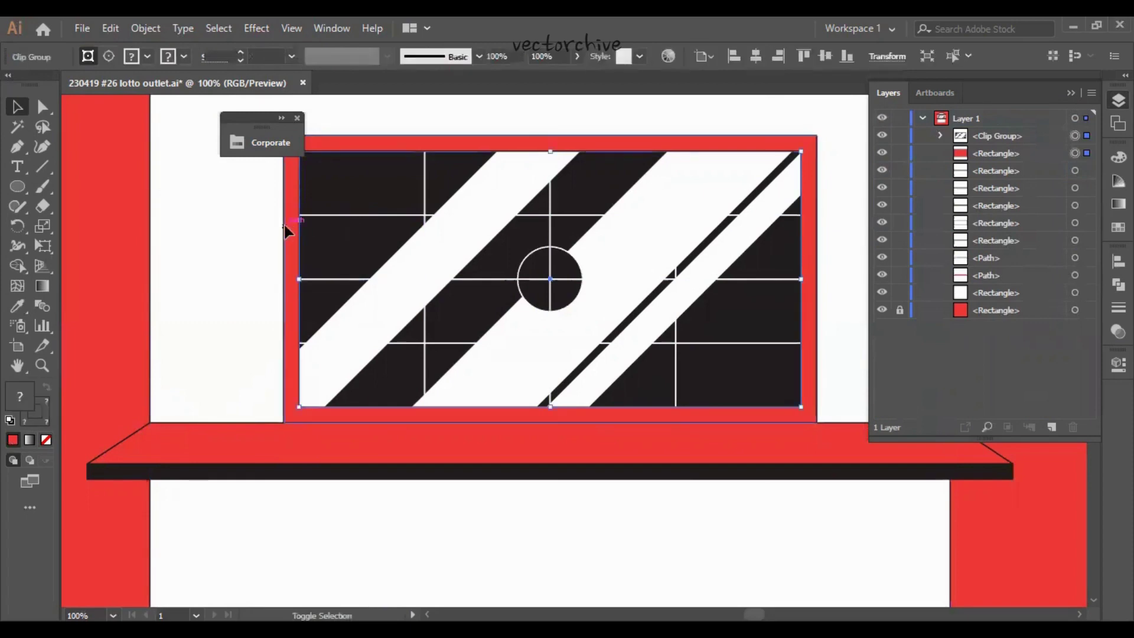
key("ctrl+g")
left_click(105, 230)
key("ctrl+minus")
key("ctrl+minus")
Step: Draw an outline-free rectangle below the counter filled with a Basic Graphics_Dots pattern
key("ctrl+plus")
left_click_drag(243, 409, 274, 324)
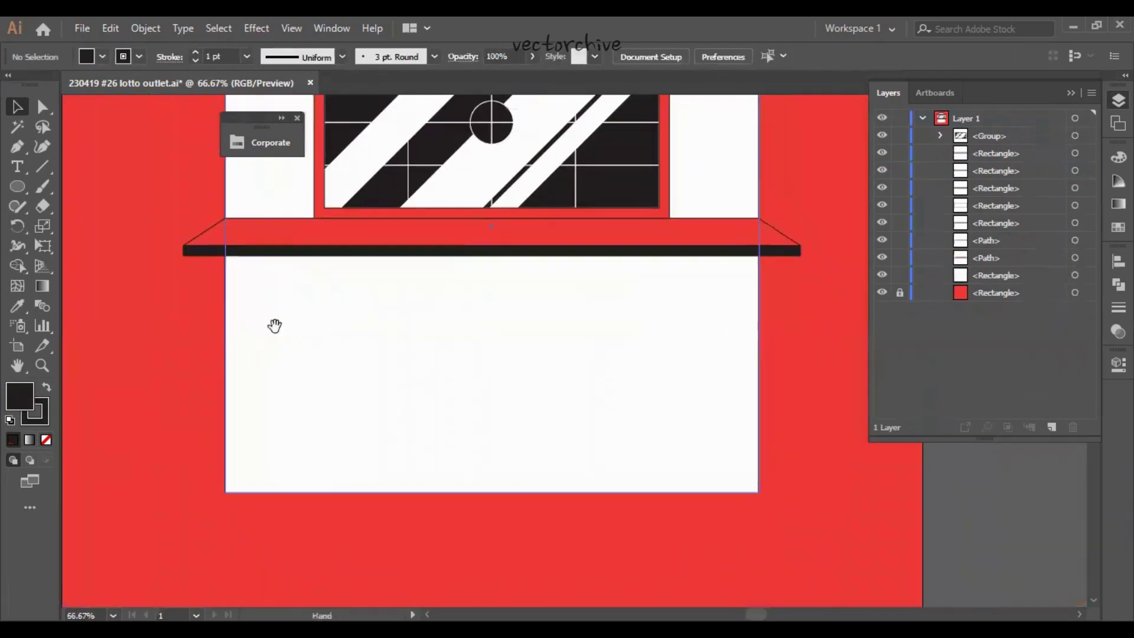
left_click_drag(17, 187, 48, 184)
left_click_drag(225, 225, 759, 326)
left_click(139, 56)
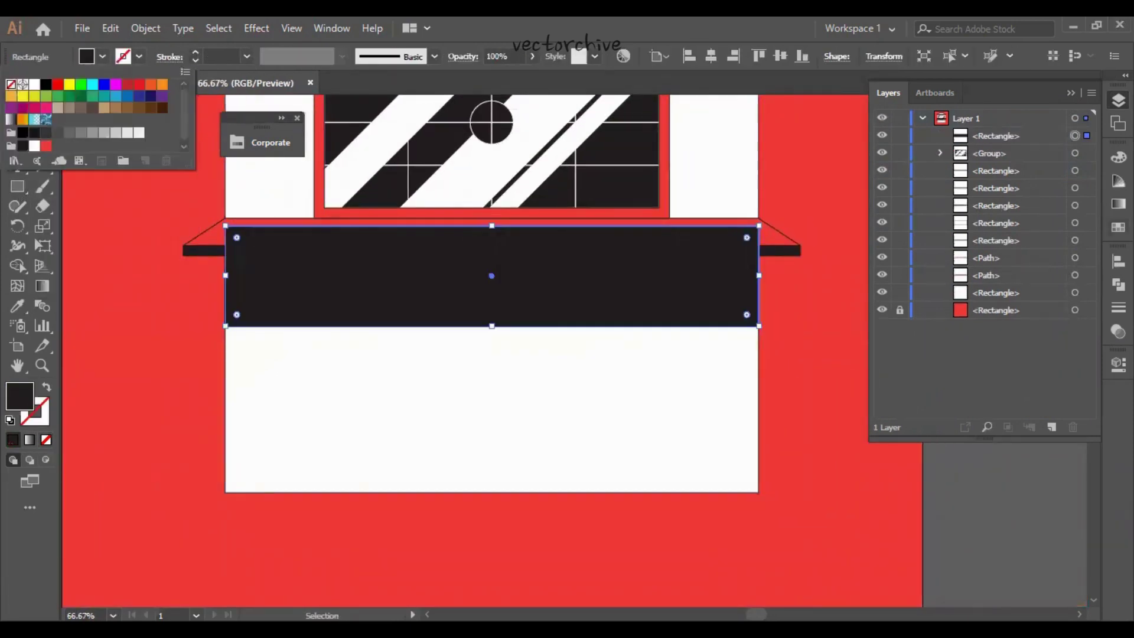
left_click(8, 74)
left_click(1118, 227)
left_click(917, 292)
left_click(839, 449)
left_click(327, 180)
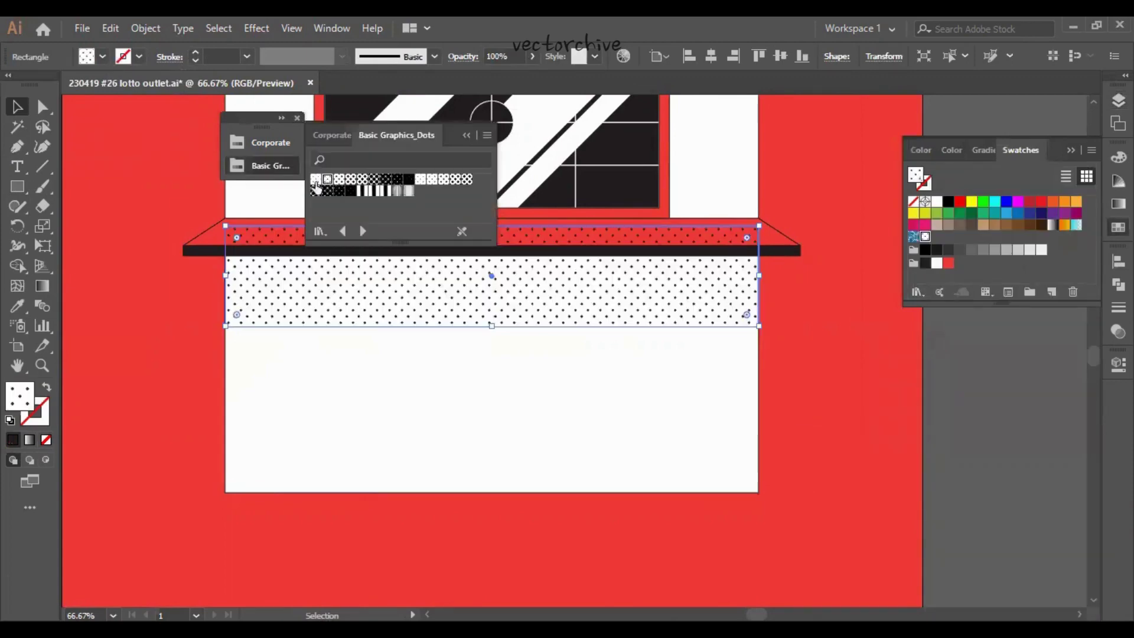
Step: Copy the dotted strip straight up to sit beneath the roof
key("F7")
left_click(797, 251)
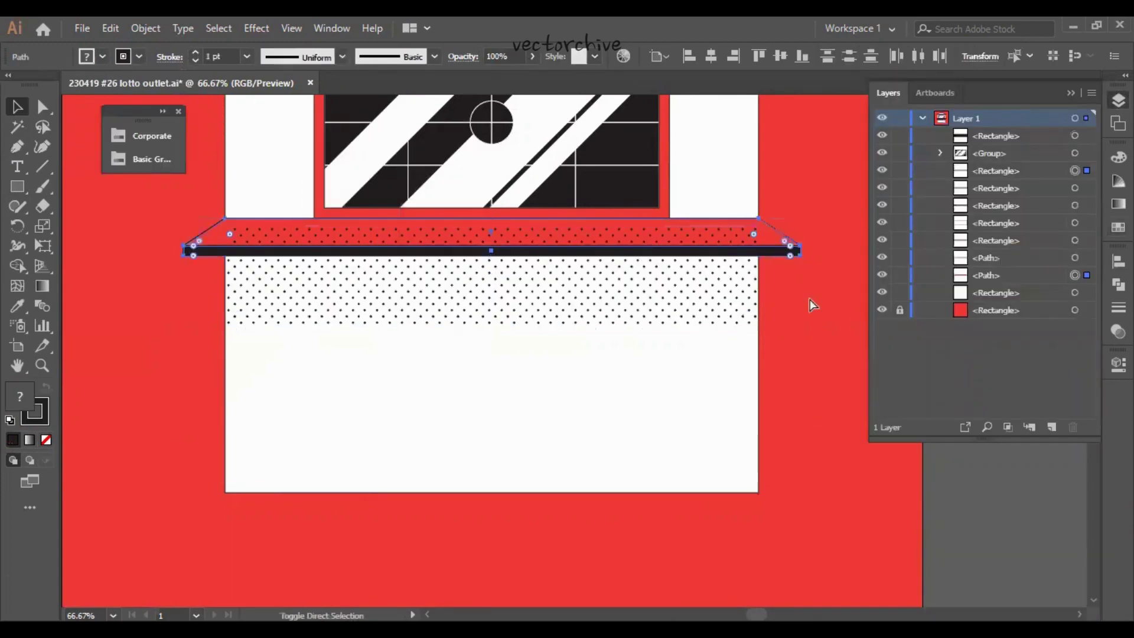
left_click(776, 343)
scroll(778, 353, "up", 1)
left_click(230, 326)
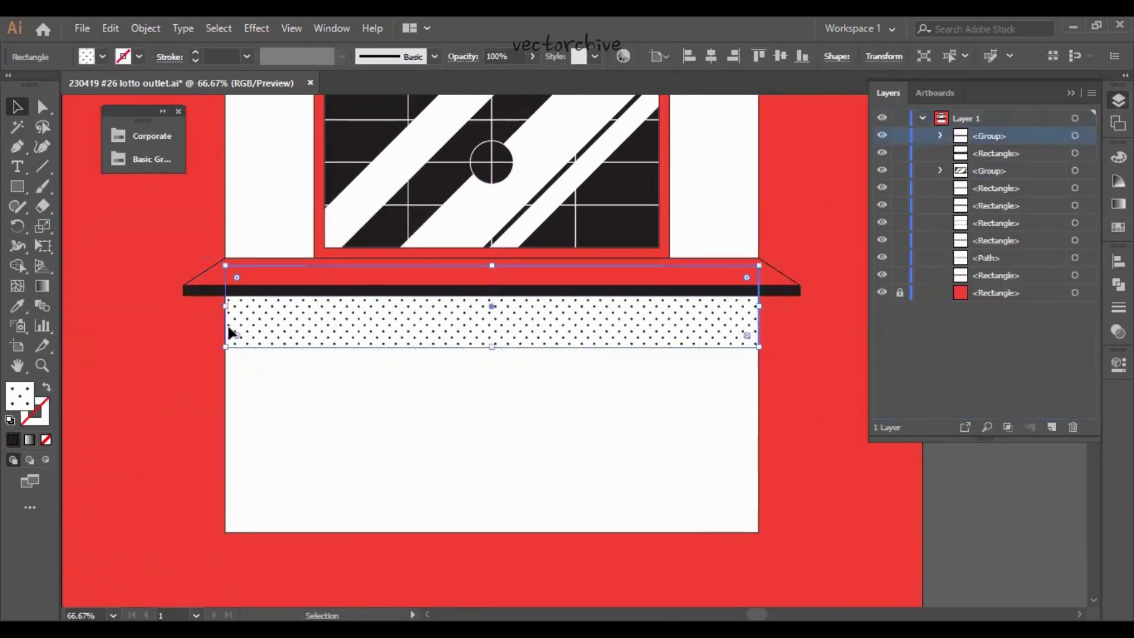
scroll(231, 327, "up", 3)
left_click_drag(520, 328, 515, 165)
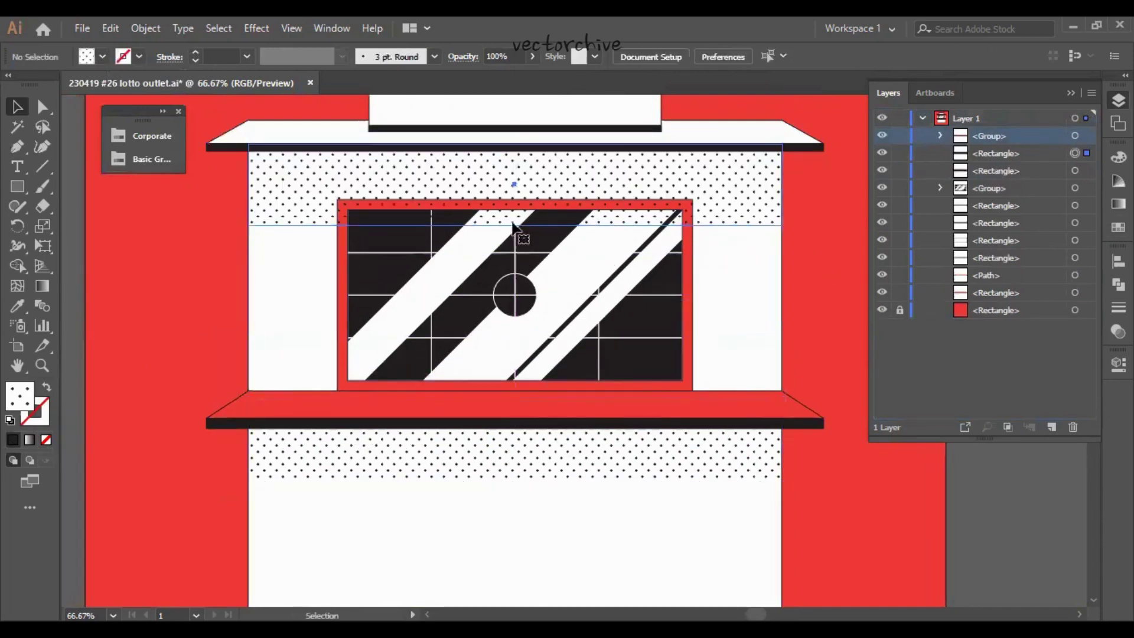
Step: Group the roof pieces, then select the sign box and lower wall
scroll(800, 202, "up", 2)
left_click(818, 246)
key("ctrl+g")
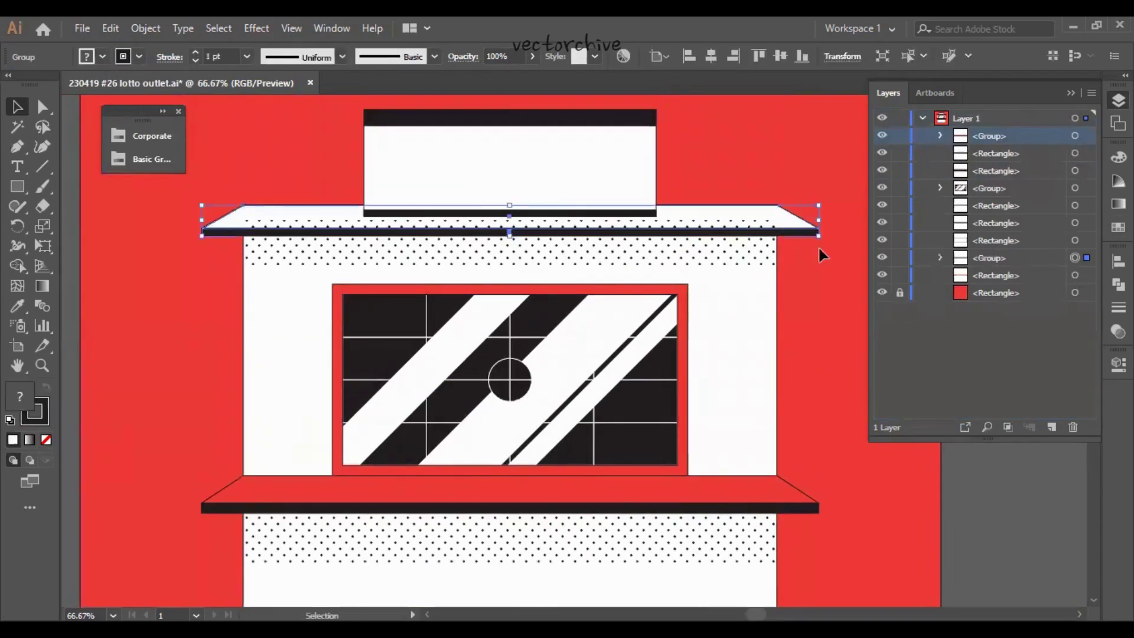
scroll(817, 245, "up", 1)
left_click(552, 263)
left_click(301, 269, "shift")
Step: Add a thin strip along the lower wall's base with a red copy stacked just above it
left_click(223, 350)
scroll(248, 343, "down", 5)
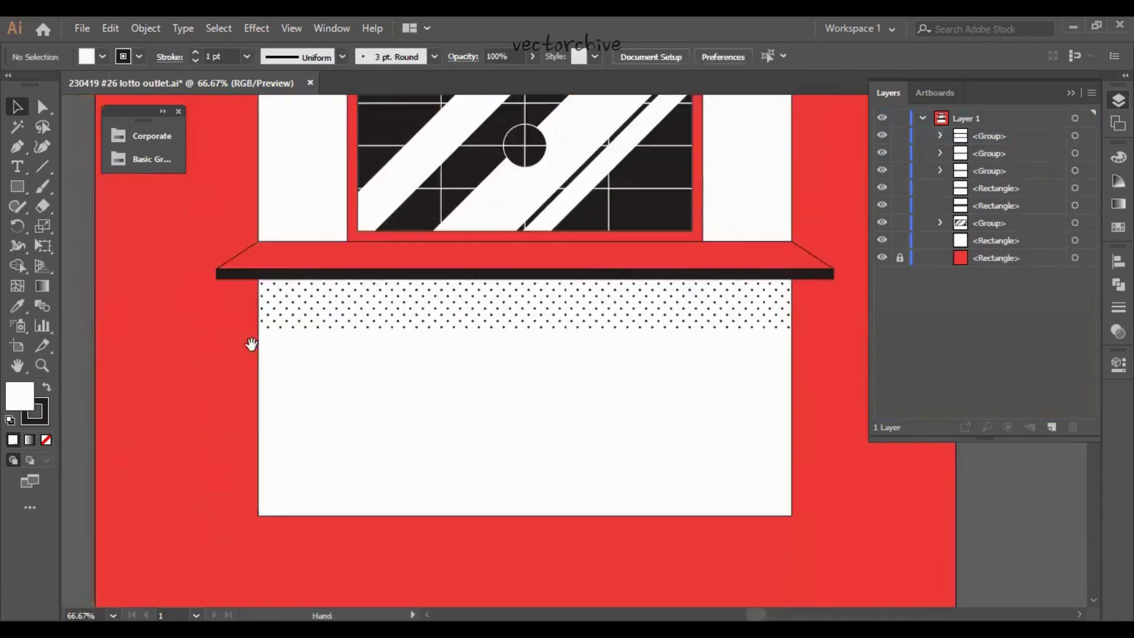
left_click(345, 385)
key("ctrl+minus")
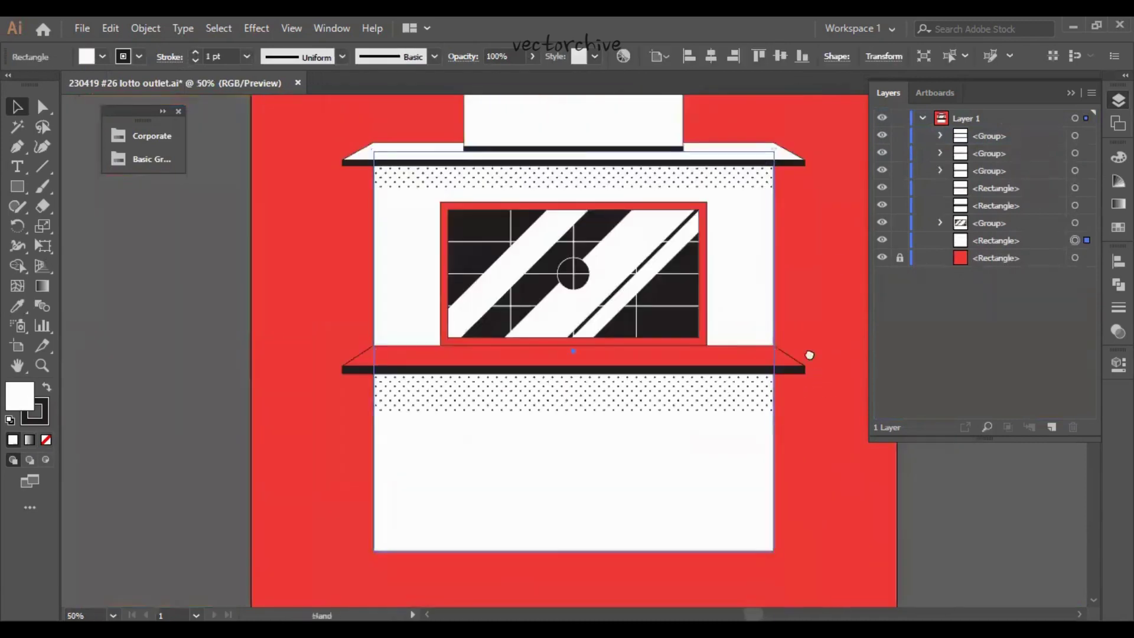
key("ctrl+c")
key("ctrl+f")
left_click_drag(567, 143, 560, 400)
key("ctrl+plus")
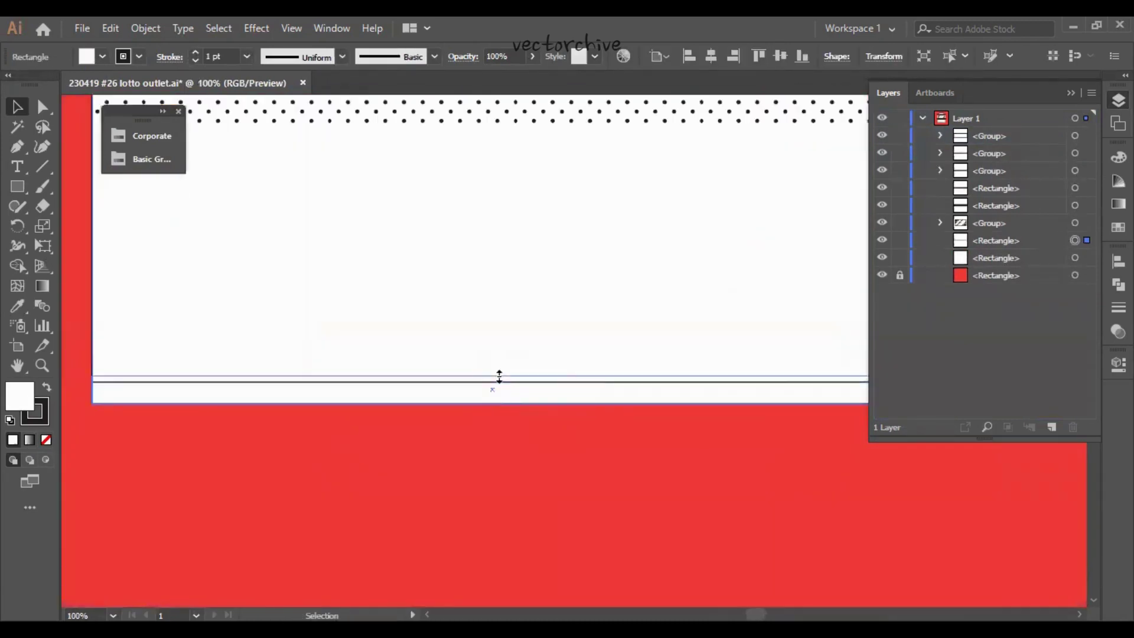
left_click_drag(506, 375, 507, 362)
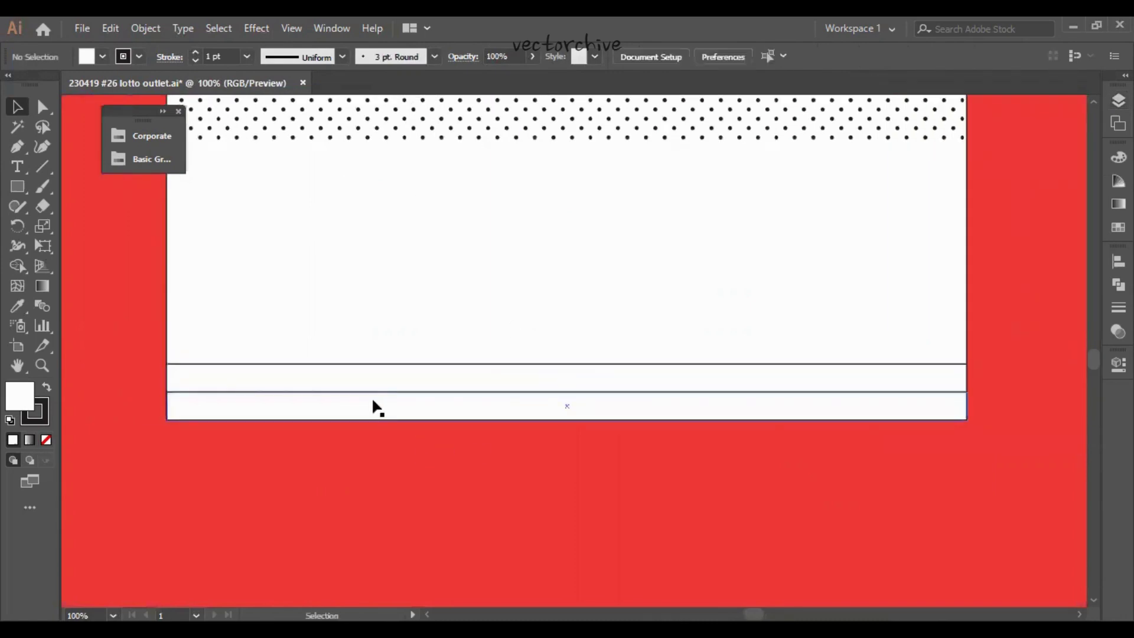
key("i")
left_click(133, 303)
key("v")
Step: Draw a dark rectangle under the base strip, extending it to the artboard's bottom edge
key("ctrl+minus")
key("ctrl+minus")
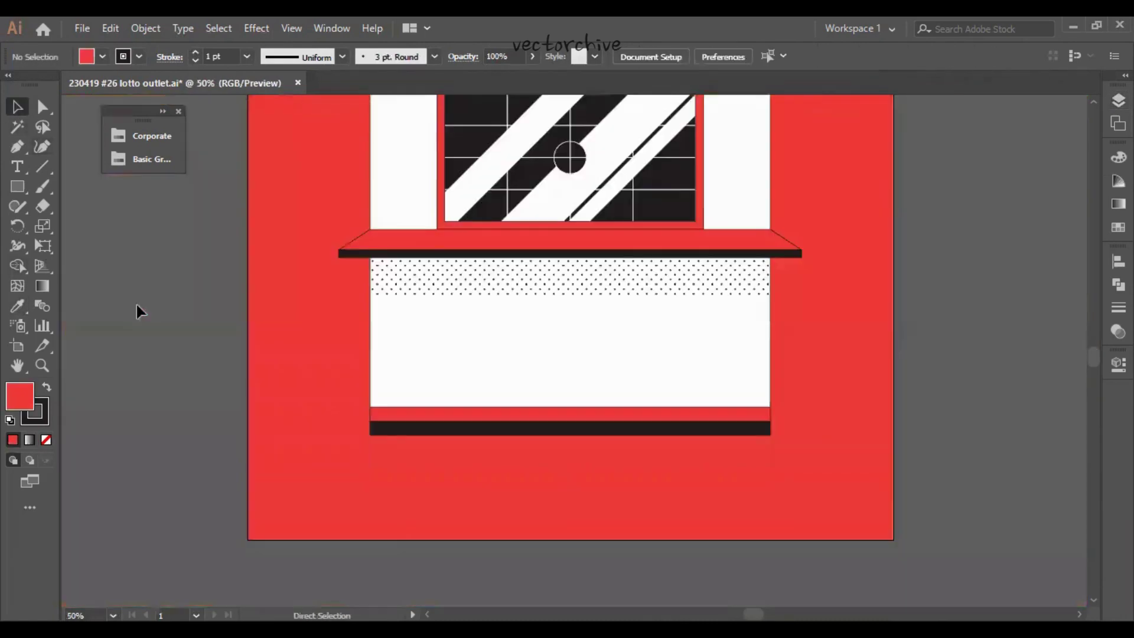
key("ctrl+minus")
key("ctrl+a")
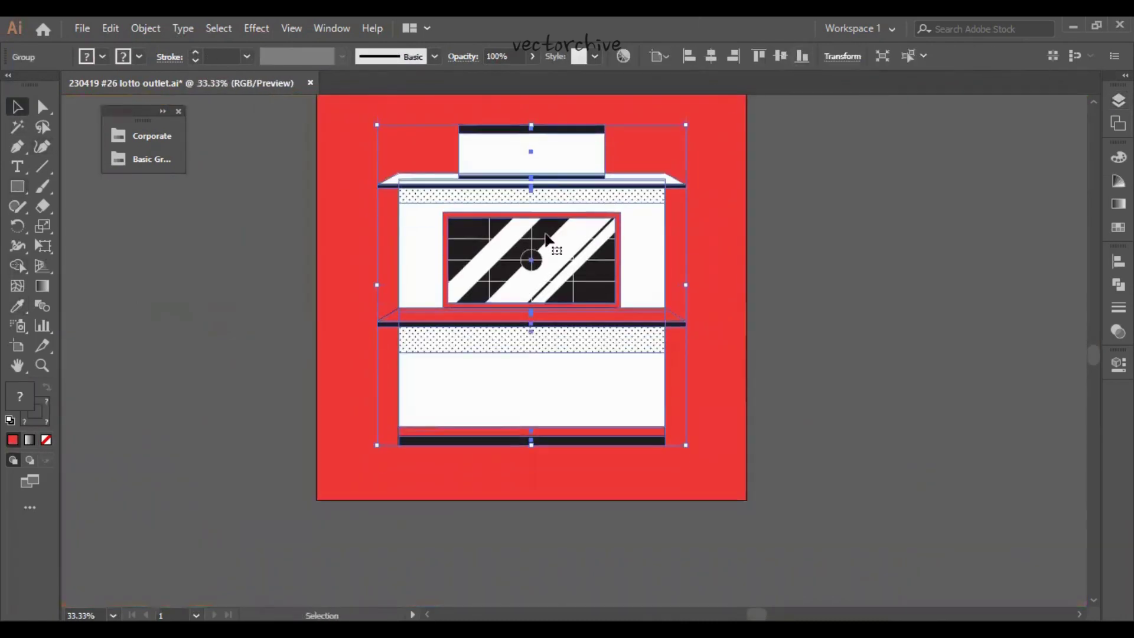
key("ctrl+shift+a")
key("m")
scroll(424, 393, "down", 2)
left_click_drag(499, 385, 693, 413)
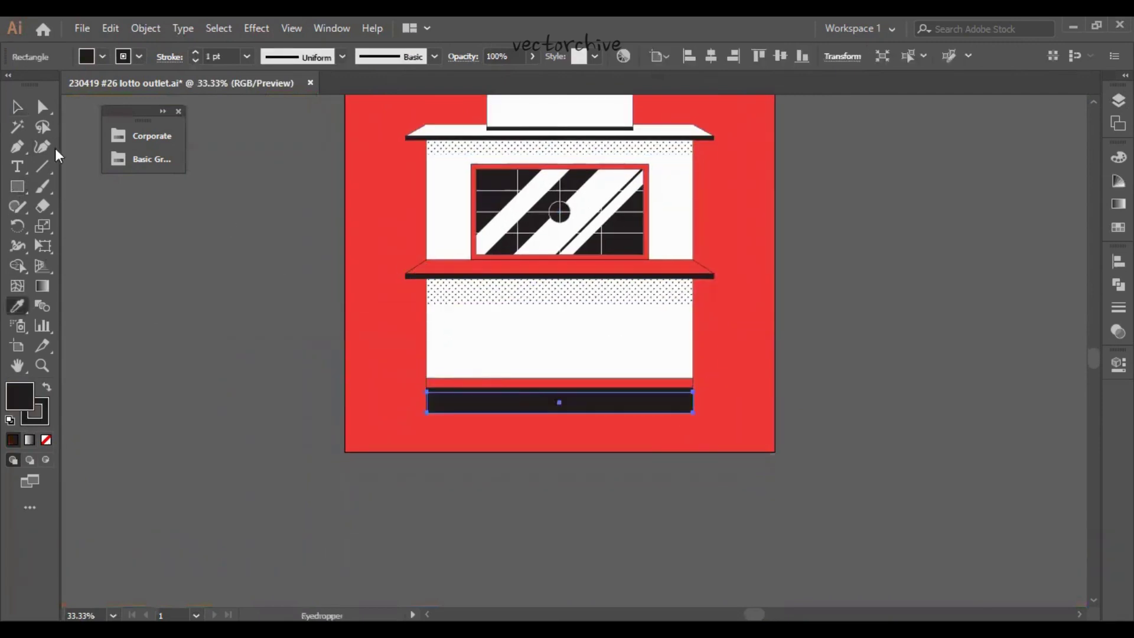
key("v")
key("F7")
key("F7")
left_click_drag(560, 412, 560, 452)
Step: Spread the floor's bottom corners to the artboard corners and raise its top edge to the strip
left_click(40, 107)
left_click(560, 452)
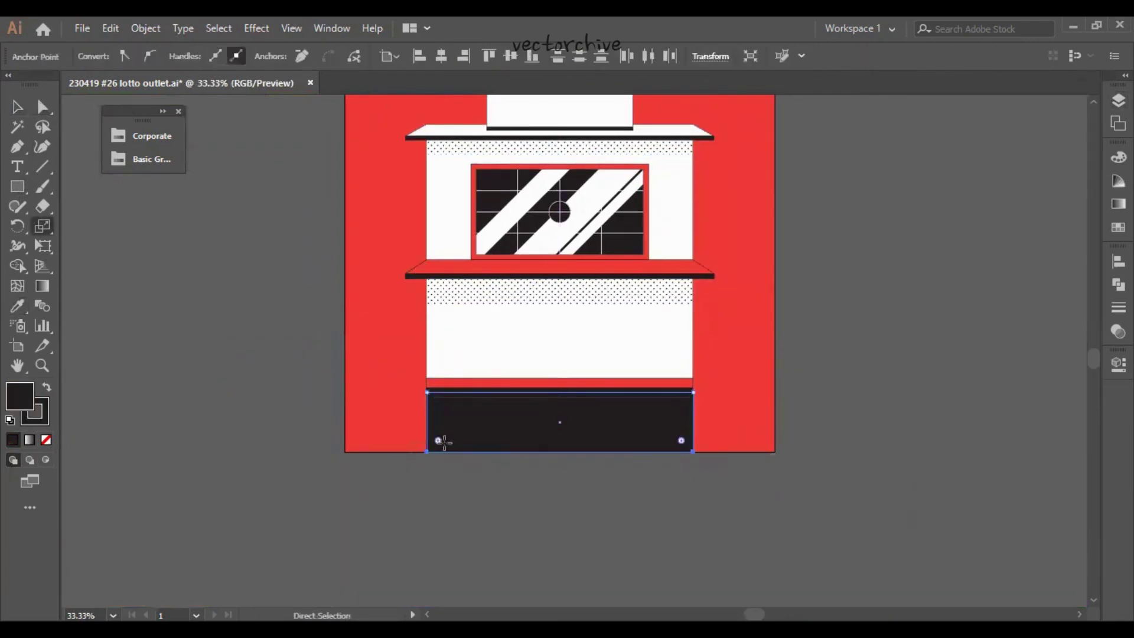
key("s")
left_click_drag(693, 451, 775, 452)
key("ctrl+1")
left_click_drag(504, 314, 577, 339)
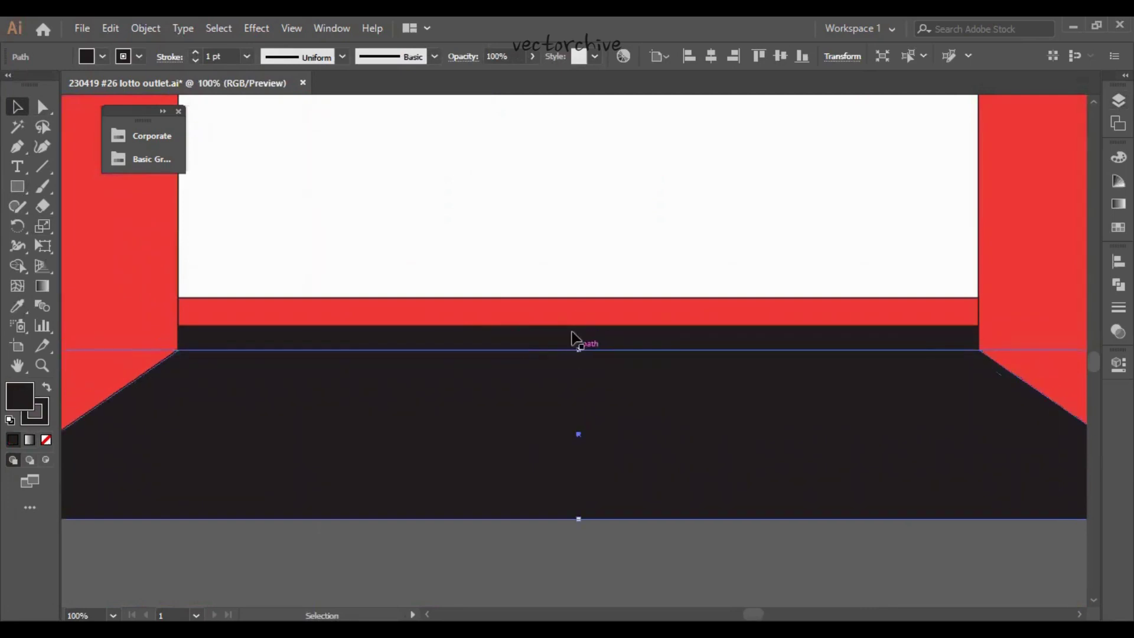
Step: Check the base strip group and floor path in the Layers panel, then deselect
key("ctrl+shift+a")
key("ctrl+minus")
key("ctrl+minus")
left_click(724, 406)
scroll(809, 365, "up", 3)
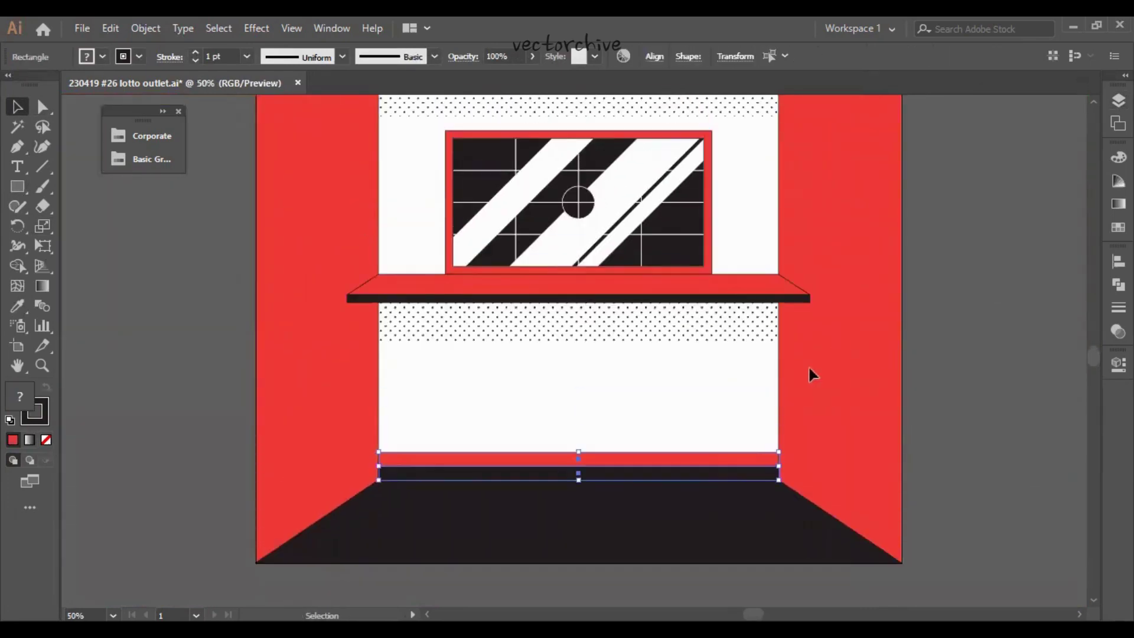
scroll(738, 177, "up", 2)
key("F7")
left_click(1075, 205)
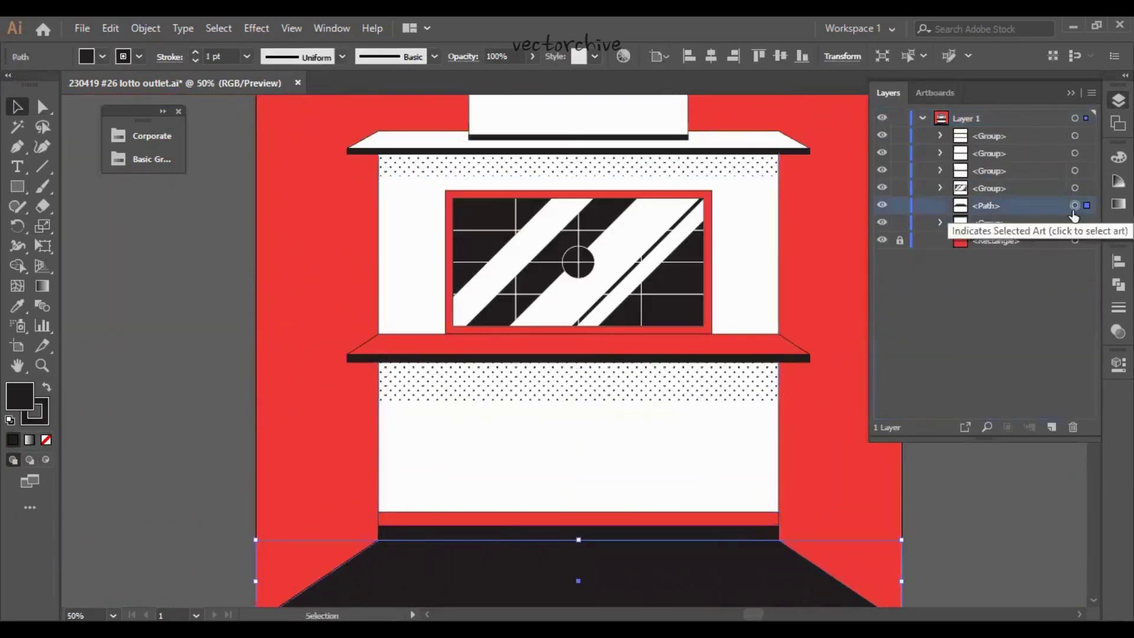
key("ctrl+shift+a")
key("F7")
Step: Draw a white rectangular panel to the right of the window
scroll(697, 290, "up", 2)
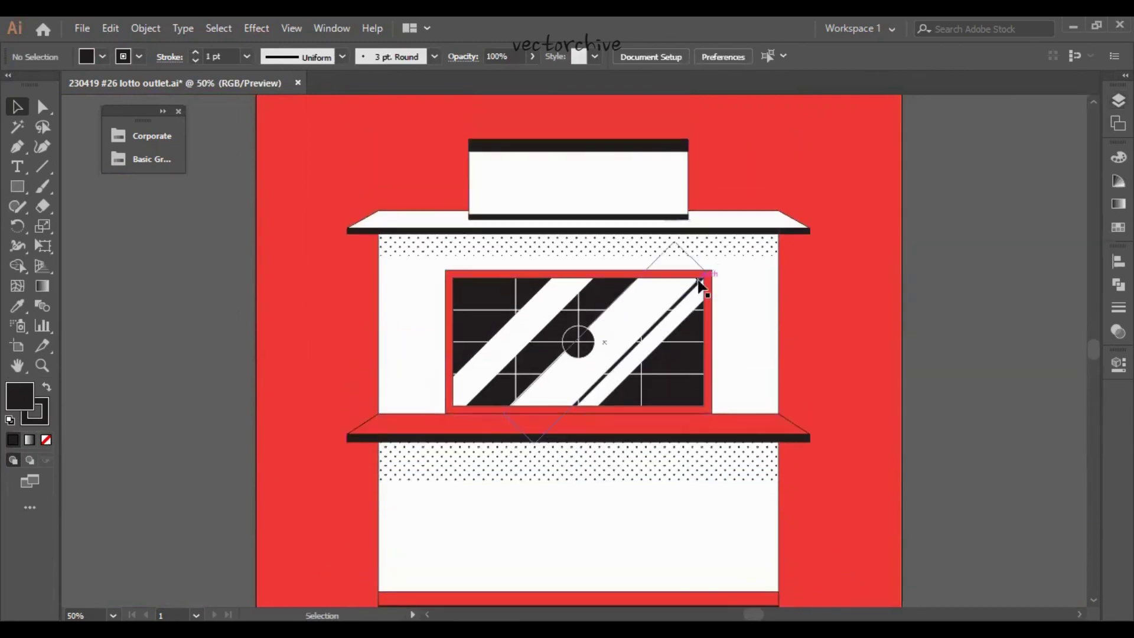
scroll(531, 284, "up", 1)
scroll(554, 179, "up", 1)
key("m")
left_click_drag(639, 236, 703, 358)
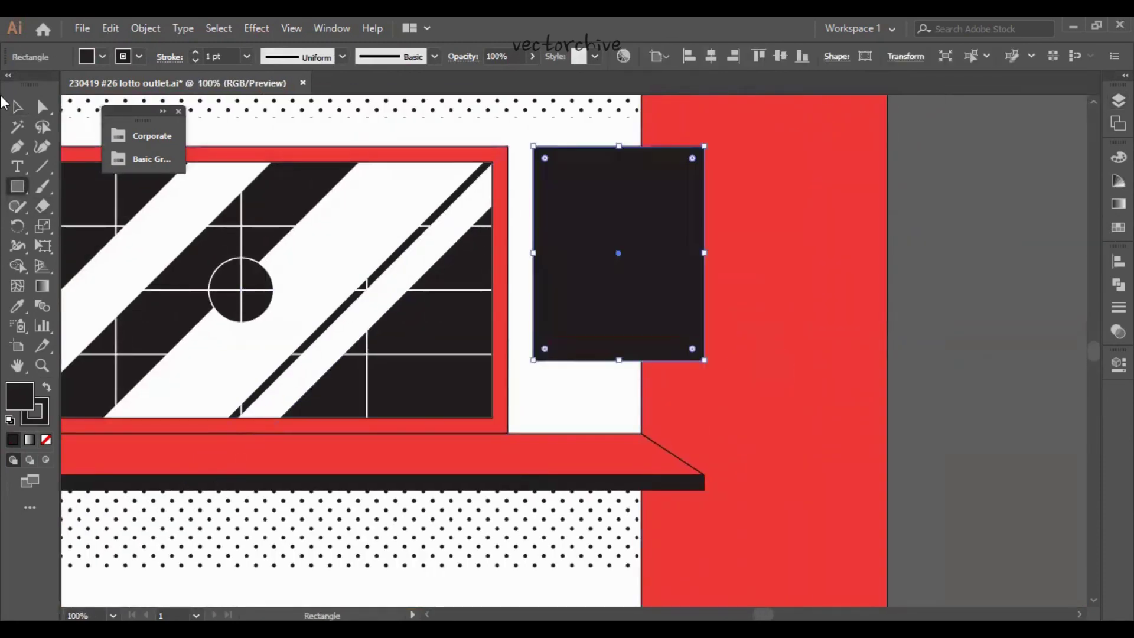
key("v")
left_click_drag(613, 251, 617, 254)
left_click_drag(538, 360, 531, 369)
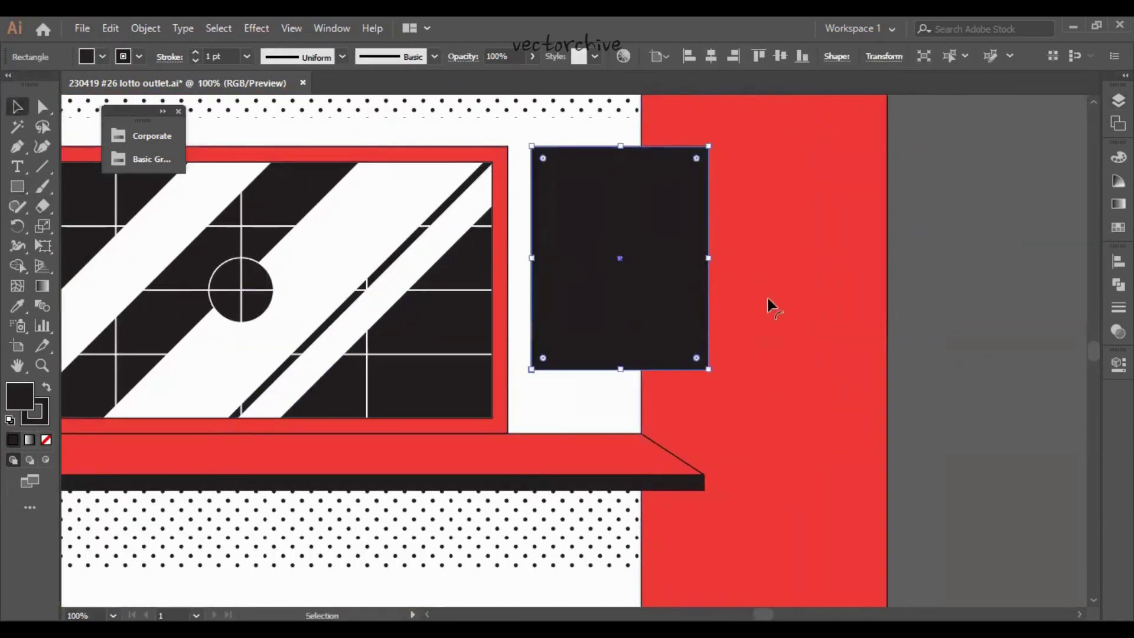
key("d")
Step: Draw a small circle at the panel's top and colour it red sampled from the wall
left_click_drag(16, 186, 101, 225)
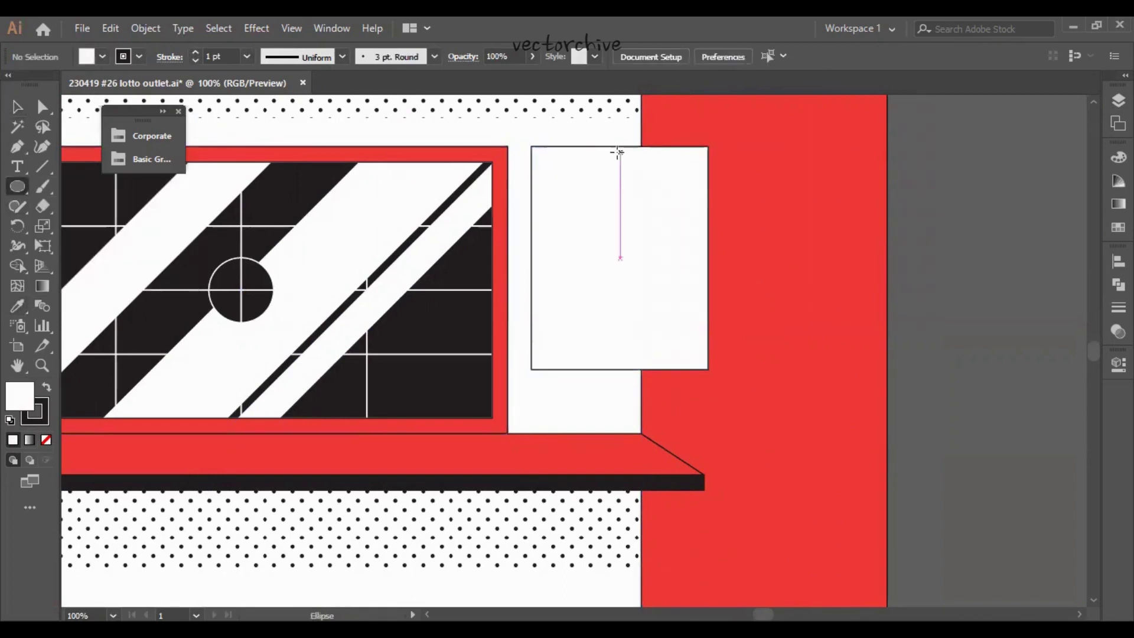
left_click_drag(621, 153, 629, 161)
key("i")
left_click(656, 118)
key("v")
left_click(660, 200)
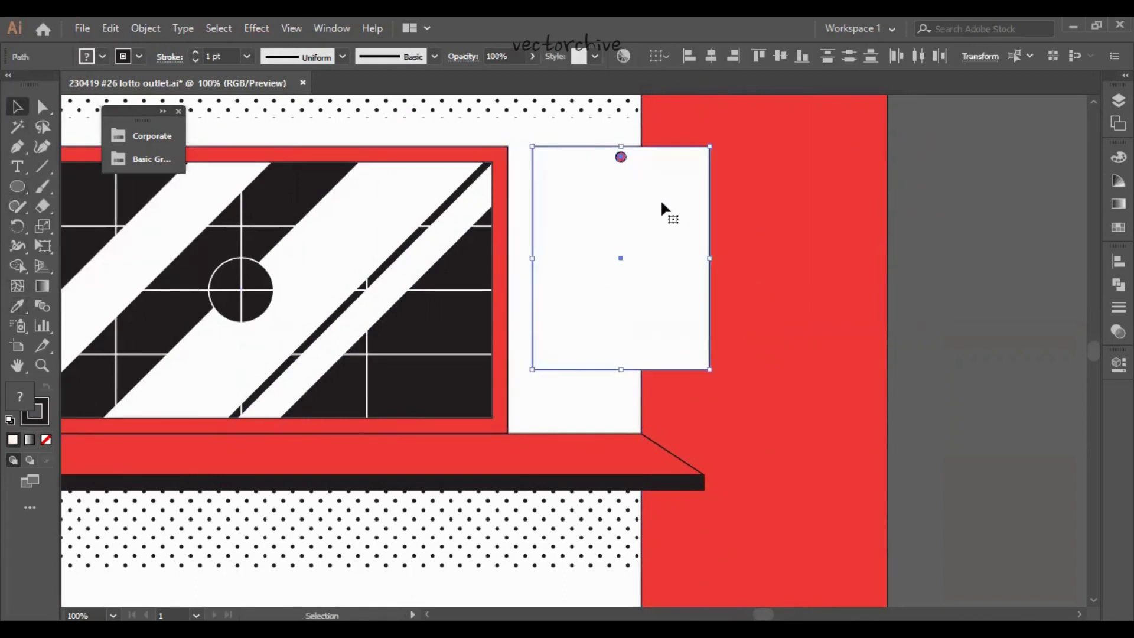
Step: Duplicate the red pin dot so the panel has two, then clear the selection
key("ctrl+shift+a")
key("ctrl+=")
key("ctrl+=")
key("ctrl+minus")
left_click(590, 153)
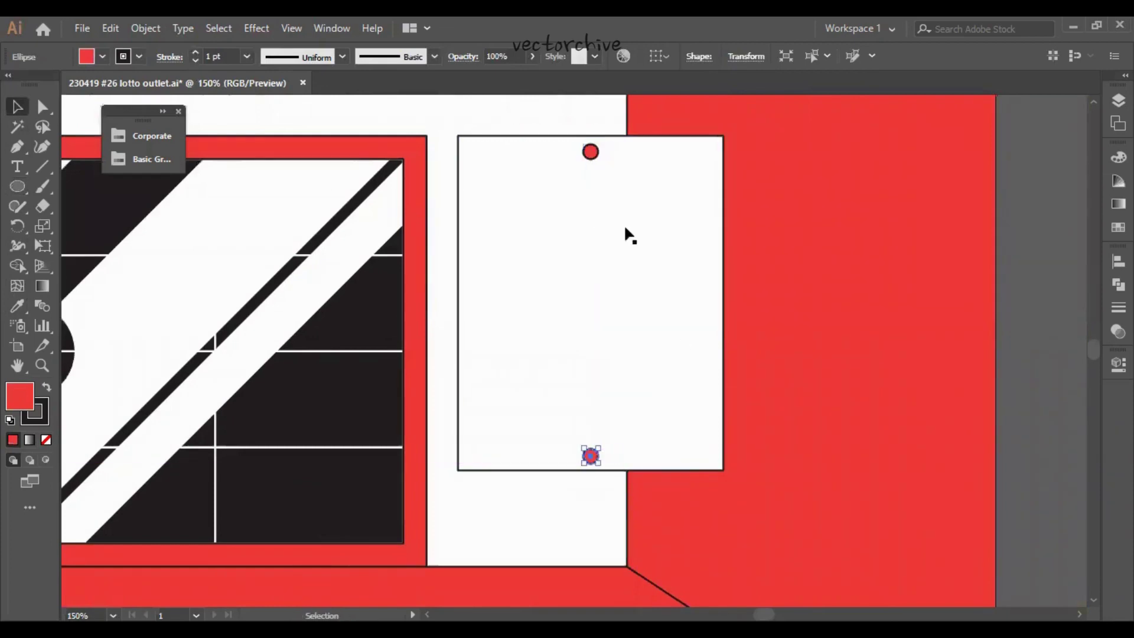
key("ctrl+shift+a")
scroll(823, 232, "down", 1)
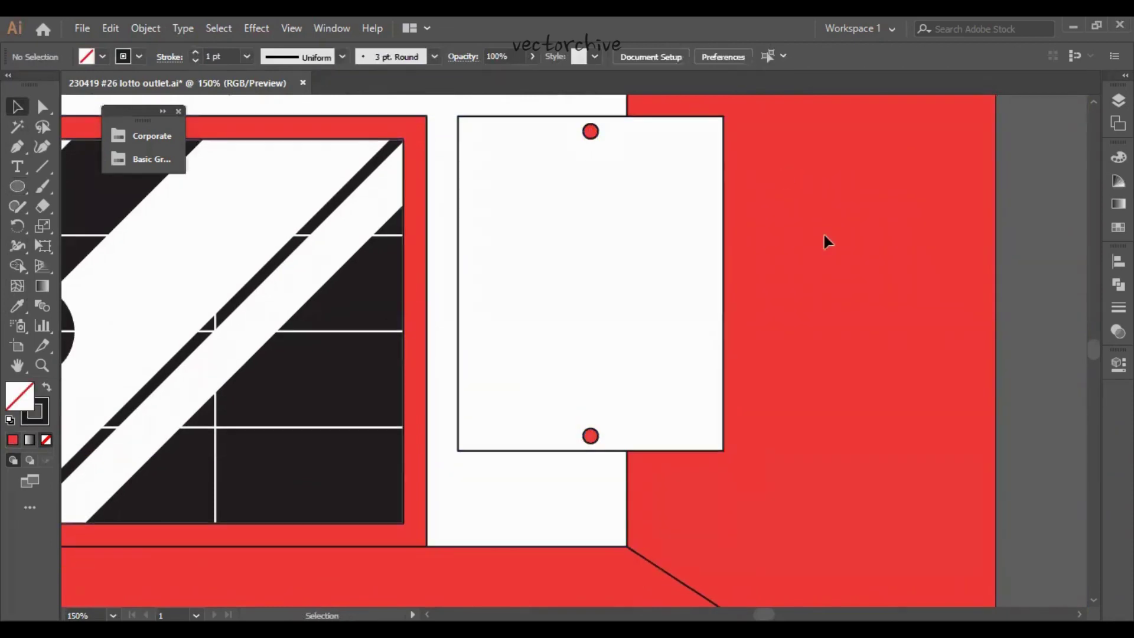
scroll(823, 232, "up", 1)
scroll(823, 232, "right", 3)
Step: Set the LOTTO text in Montserrat Medium
key("t")
type("LOTTO")
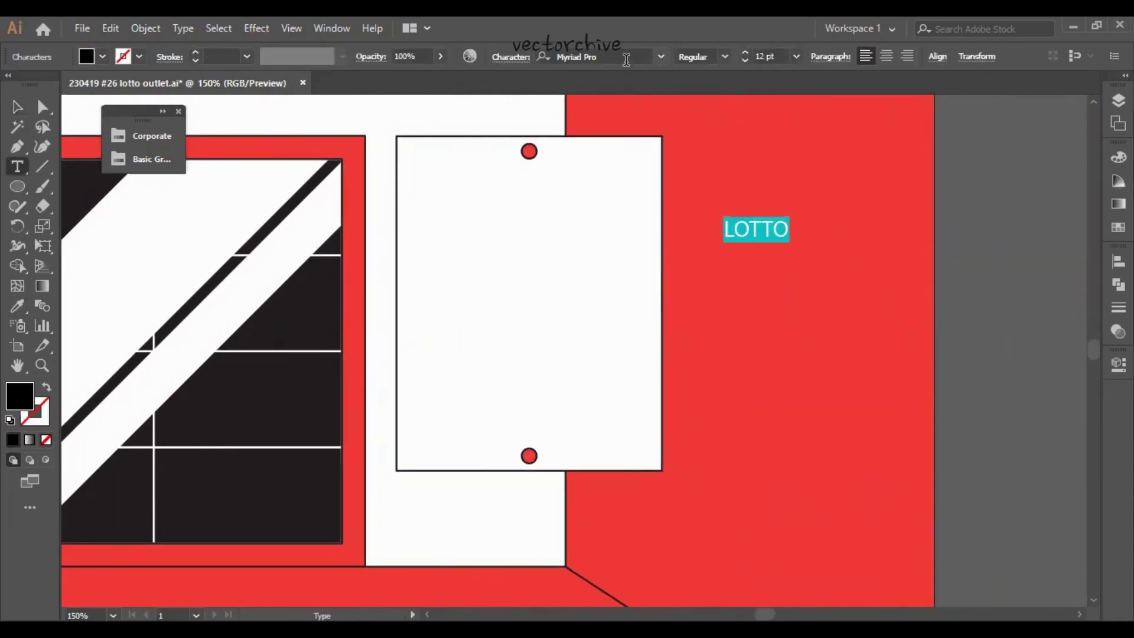
left_click(626, 57)
left_click(740, 260)
key("Escape")
key("ctrl+=")
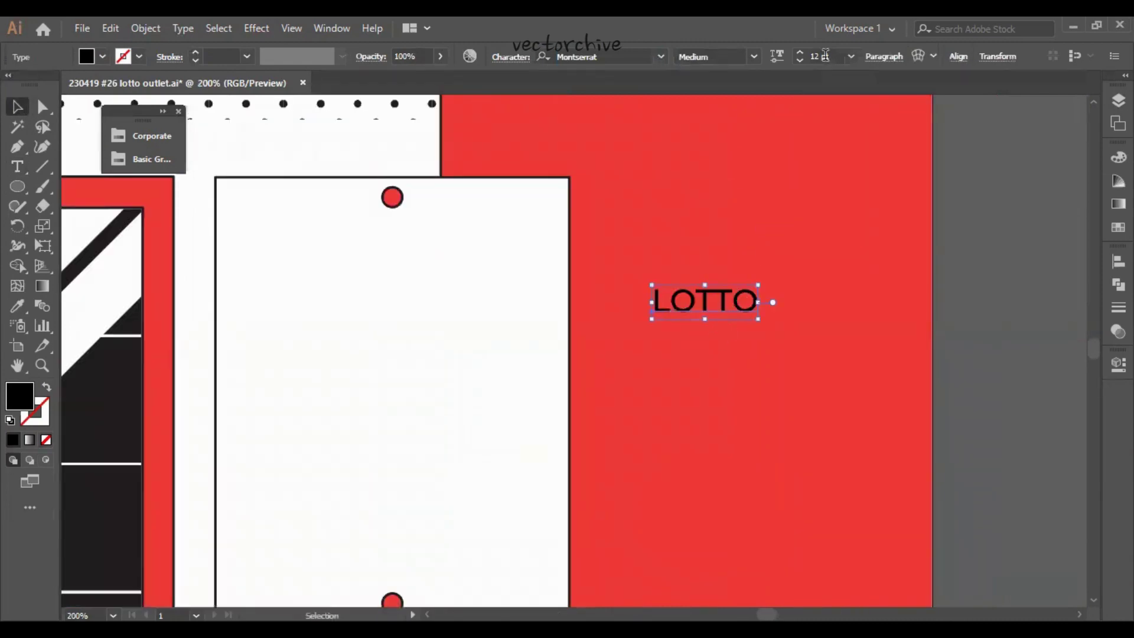
Step: Add a DRAW RESULTS line below LOTTO in white Regular weight at size 8
key("t")
left_click(657, 350)
type("DRAW RESULT")
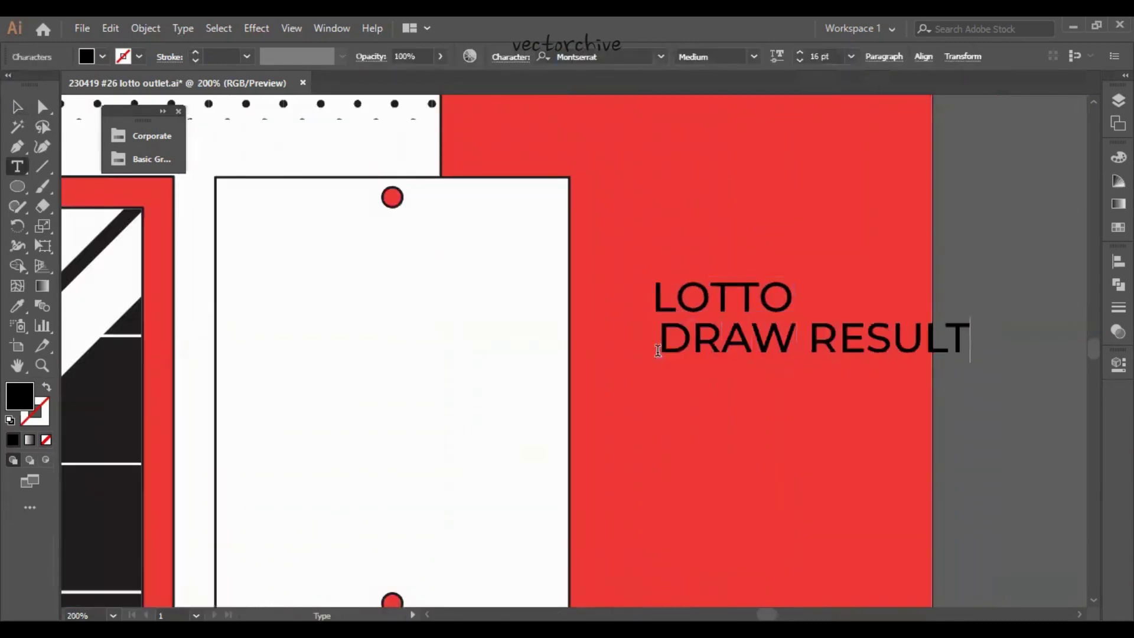
type("S")
key("ctrl+a")
left_click(754, 56)
left_click(714, 127)
left_click(102, 56)
left_click(34, 85)
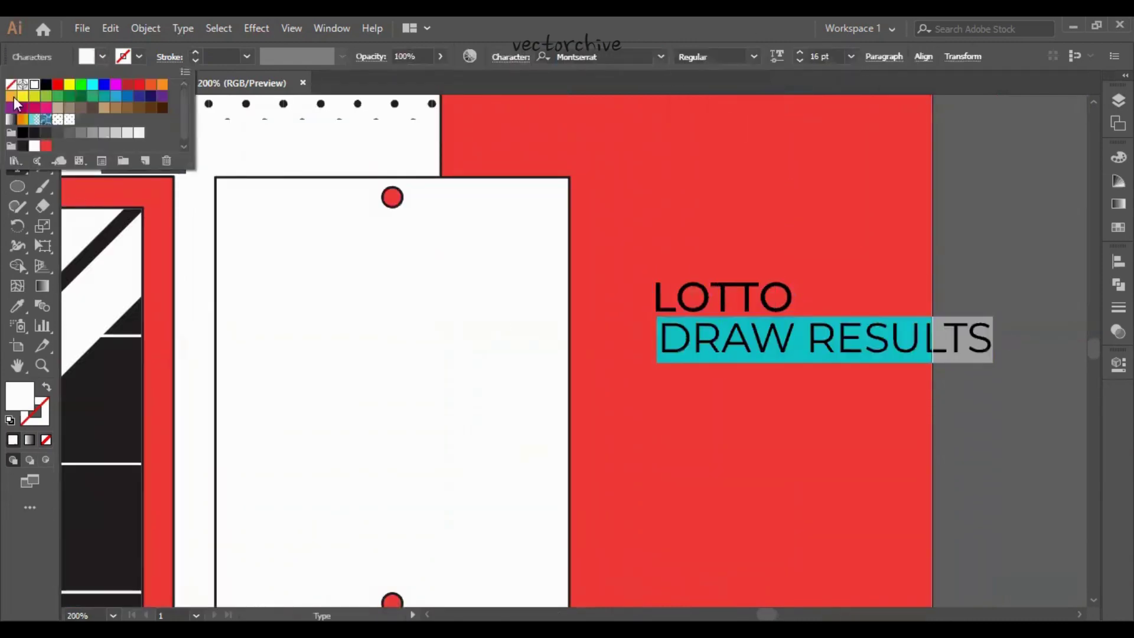
left_click(821, 56)
type("8")
key("Return")
key("Escape")
Step: Centre-align the LOTTO and DRAW RESULTS lines horizontally
left_click(924, 56)
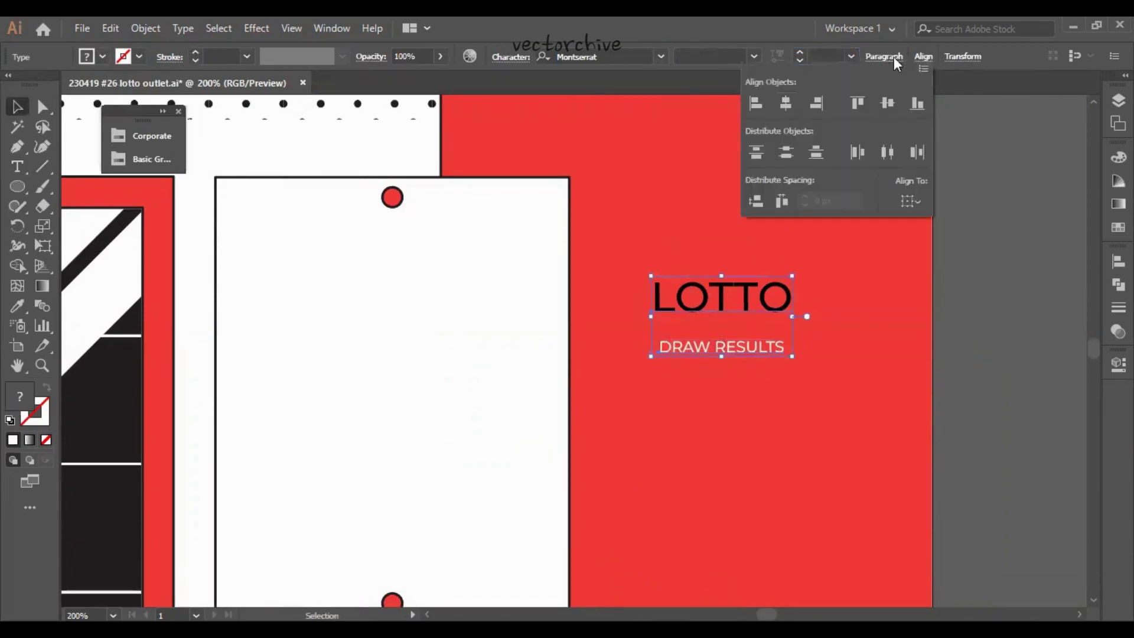
left_click(885, 56)
left_click(737, 81)
left_click(829, 401)
left_click(718, 348)
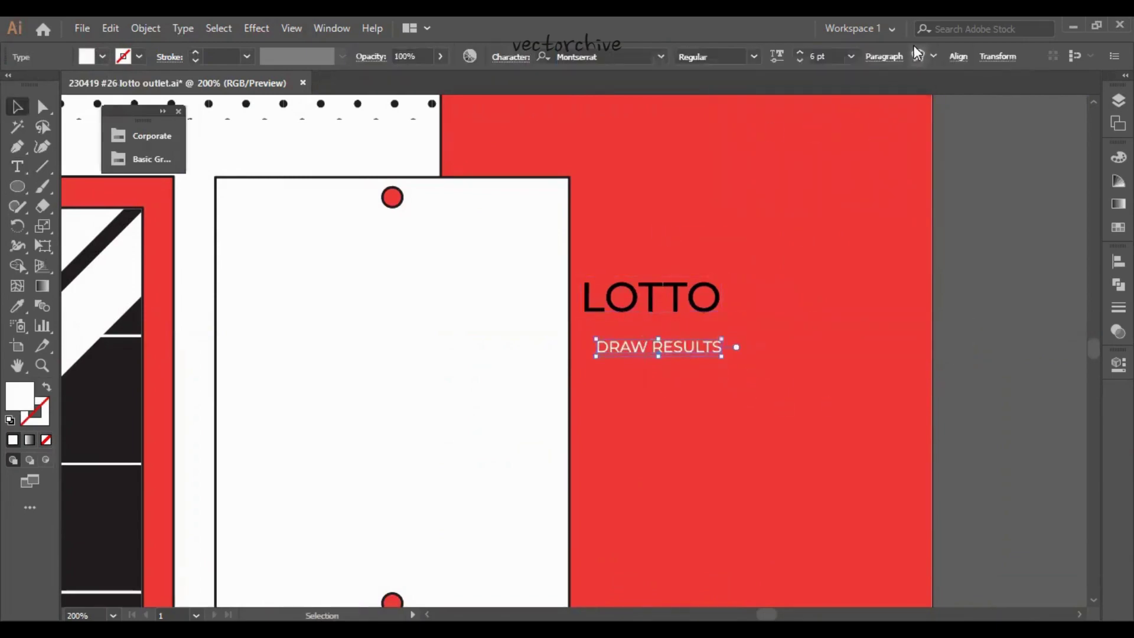
left_click(917, 53)
left_click(757, 83)
left_click(695, 368)
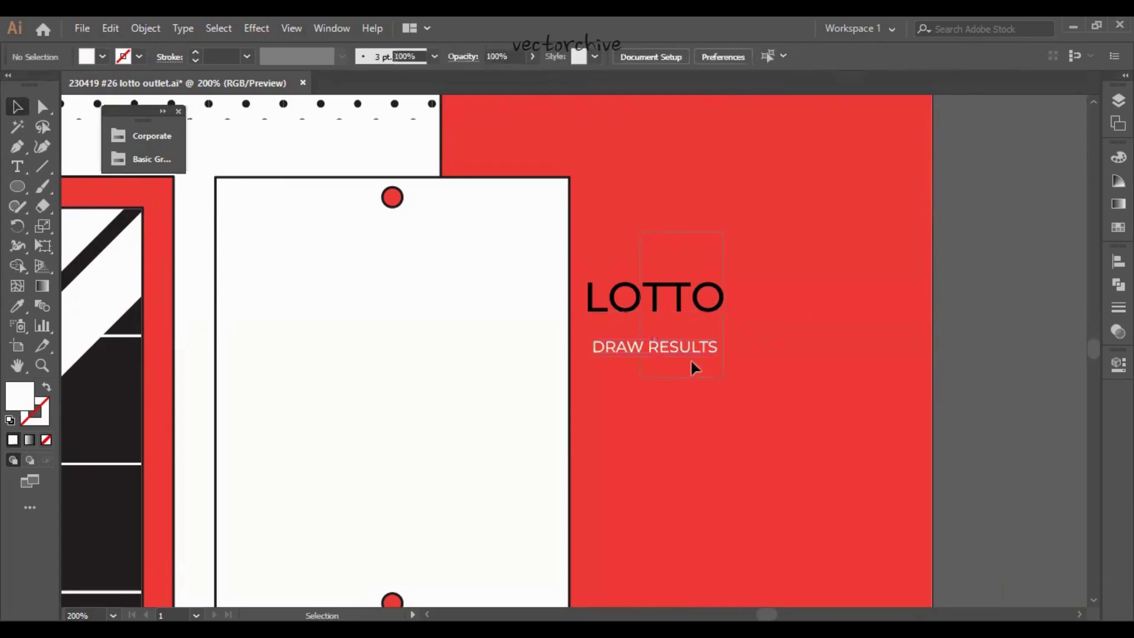
Step: Draw a red bar over DRAW RESULTS and send it behind the text
key("m")
left_click_drag(587, 336, 722, 356)
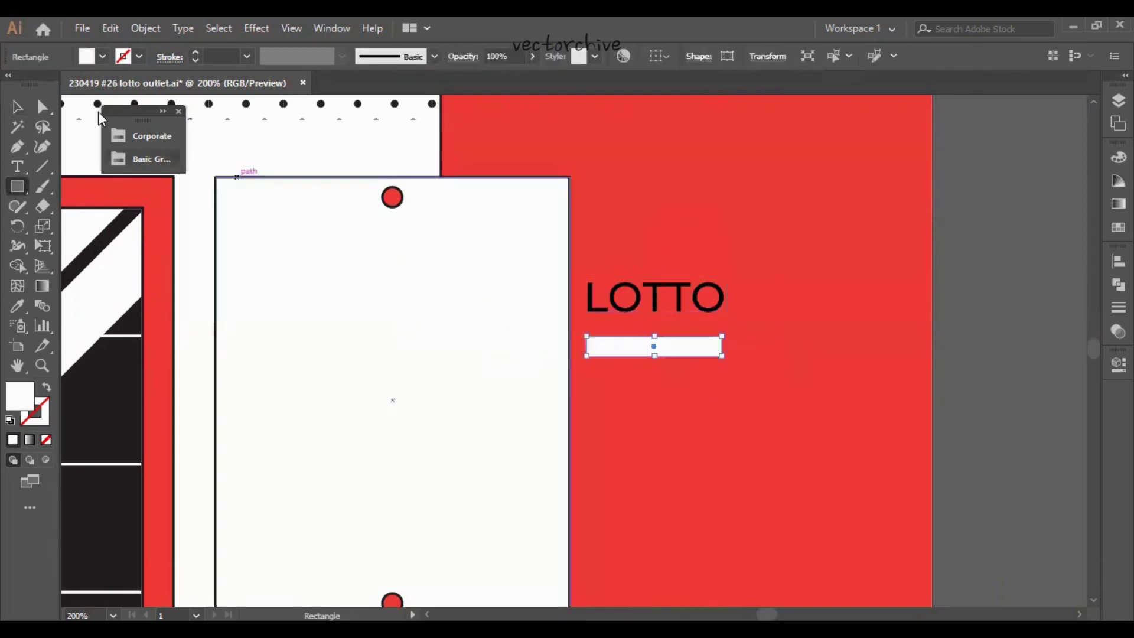
left_click(102, 56)
left_click(56, 83)
key("v")
key("F7")
key("ctrl+bracketleft")
Step: Move the heading and its bar onto the top of the poster, undoing a misplaced move
left_click(702, 307, "shift")
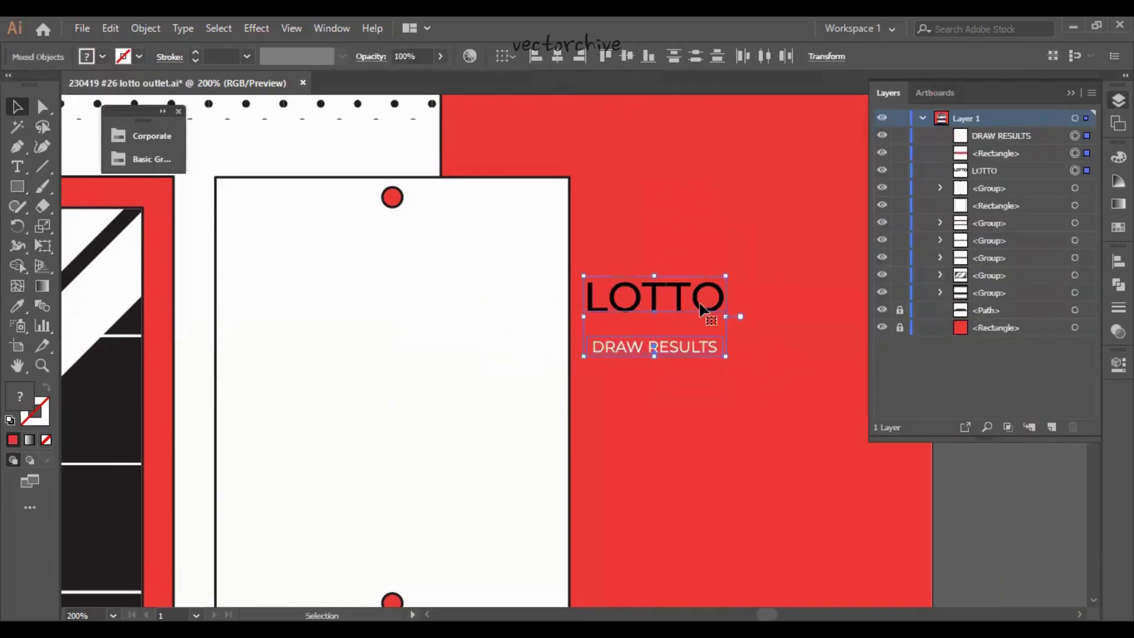
left_click_drag(409, 244, 420, 253)
left_click(449, 296)
key("ctrl+equal")
key("ctrl+equal")
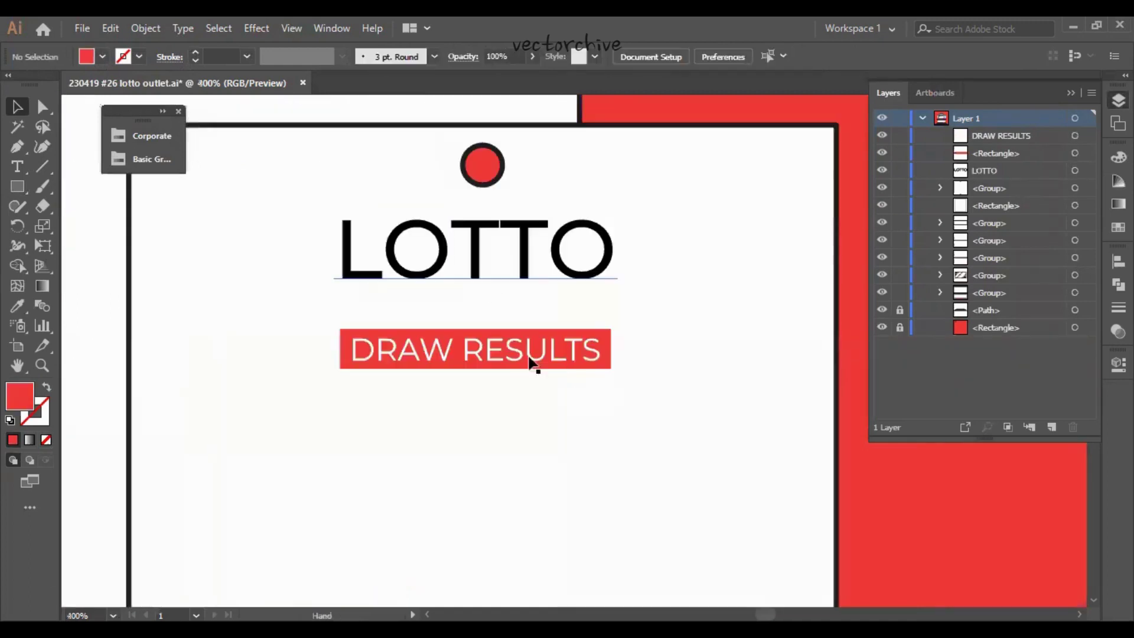
left_click(607, 349)
key("ctrl+z")
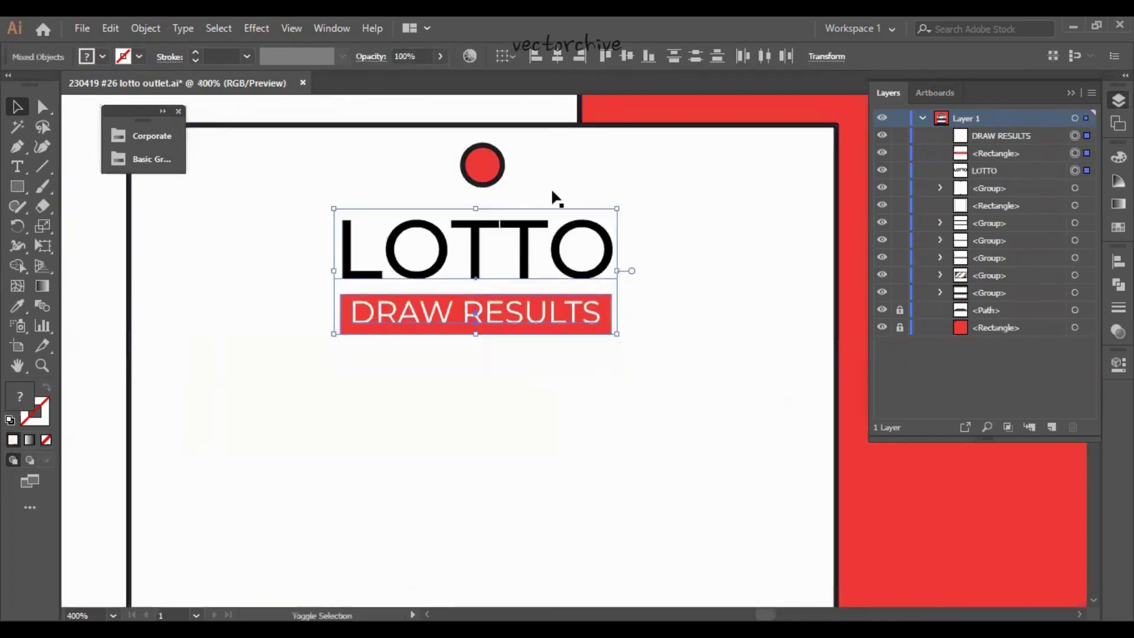
key("ctrl+z")
Step: Group DRAW RESULTS with its red bar and line it up with LOTTO on the poster
left_click(824, 55)
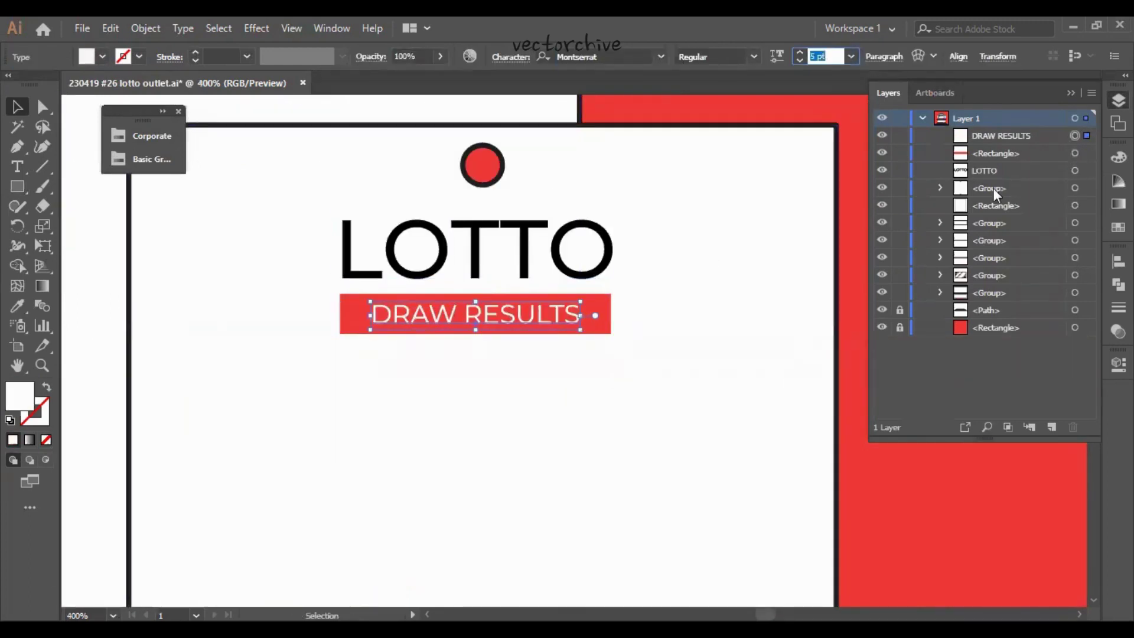
left_click(1088, 153, "shift")
key("ctrl+g")
left_click(482, 165)
left_click(473, 248, "shift")
left_click(604, 127, "shift")
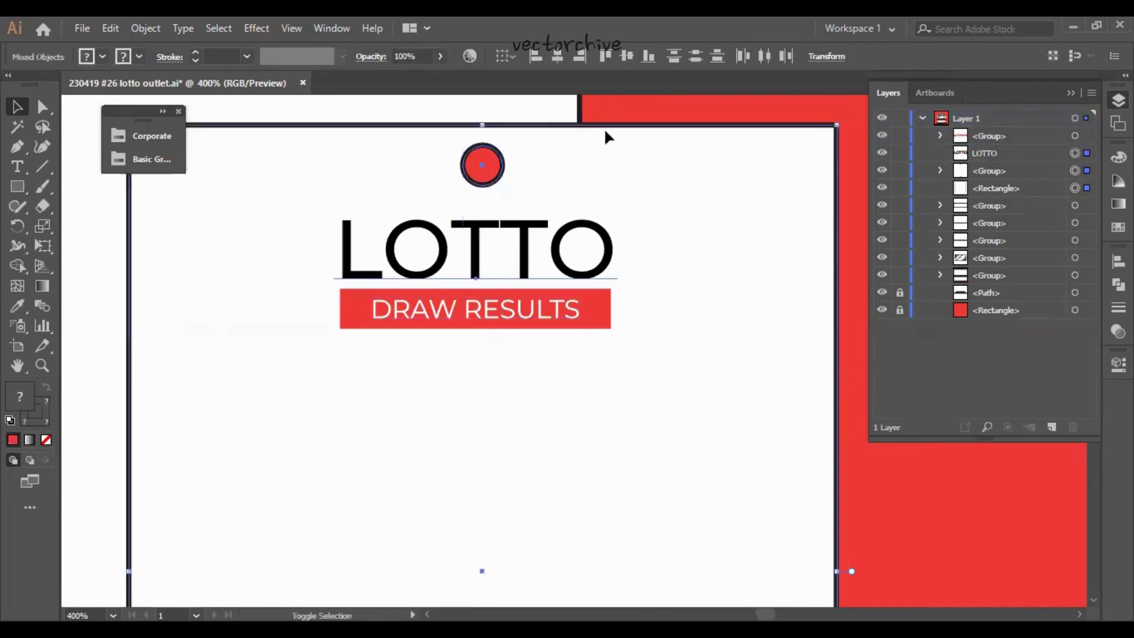
left_click(644, 119)
Step: Draw a red circle on the poster below the heading
scroll(413, 296, "down", 3)
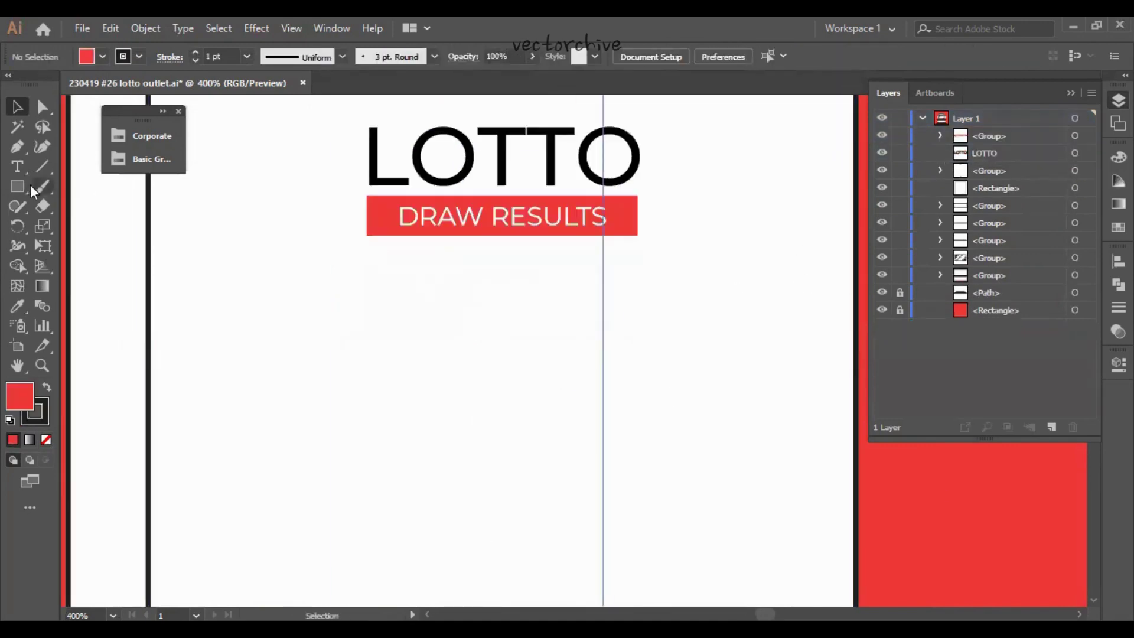
left_click_drag(30, 184, 78, 223)
left_click_drag(321, 294, 411, 383)
key("ctrl+minus")
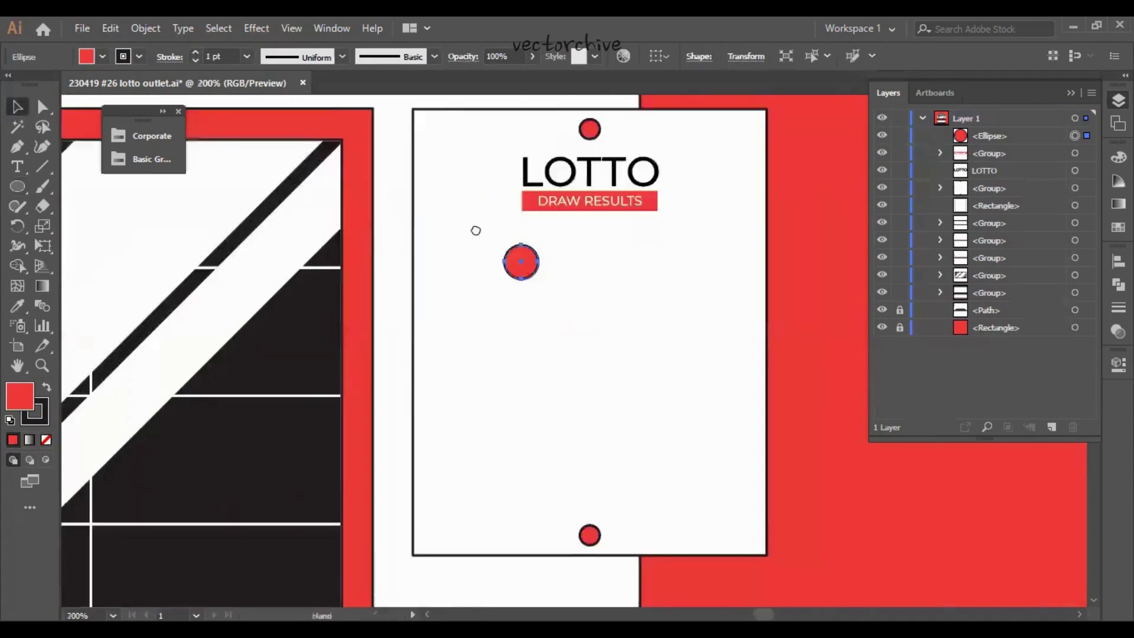
key("ctrl+plus")
left_click(316, 309)
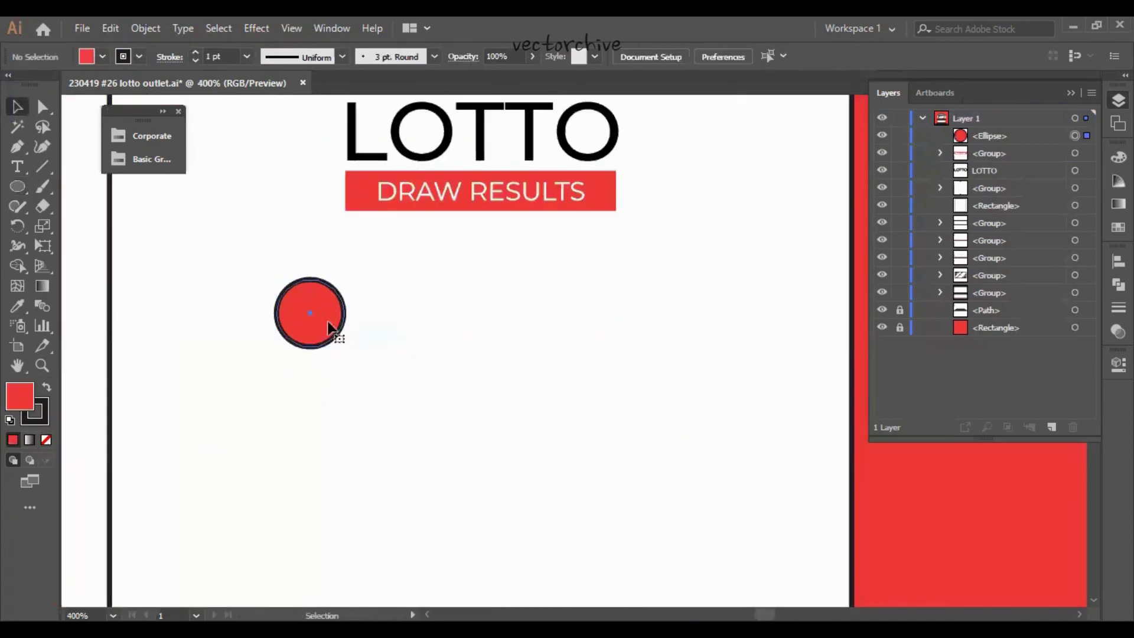
Step: Resize the red circle and repeat copies of it into a row of six
left_click(329, 326)
left_click_drag(344, 346, 348, 346)
left_click_drag(412, 320, 402, 313)
key("ctrl+d")
key("ctrl+d")
key("ctrl+d")
key("ctrl+d")
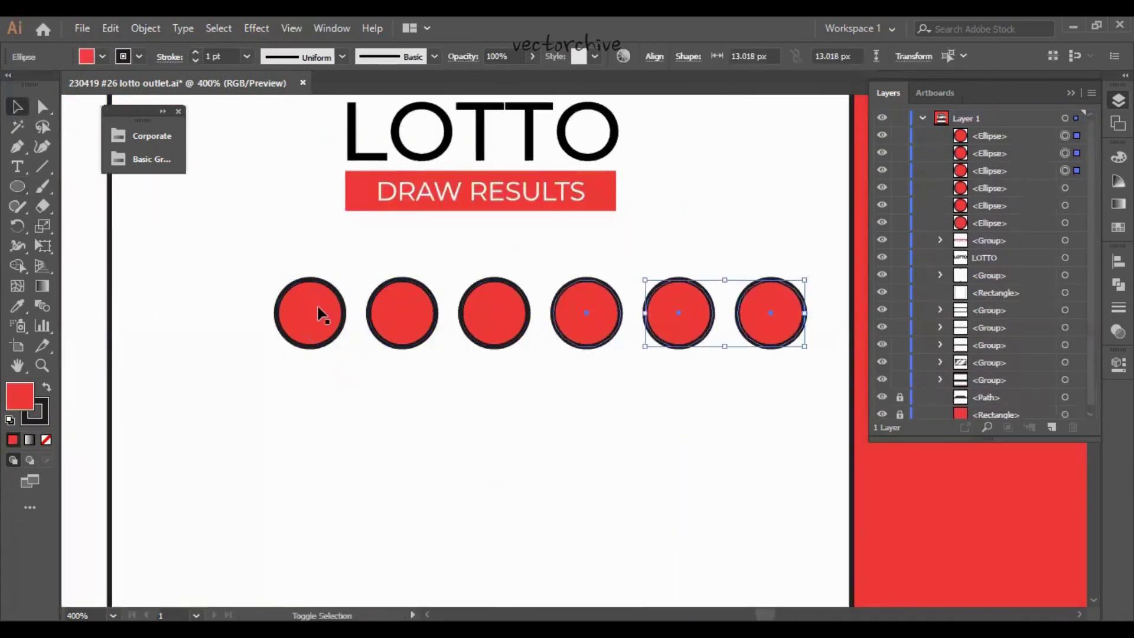
key("d")
key("ctrl+plus")
key("ctrl+minus")
key("ctrl+minus")
key("v")
Step: Copy the row of six circles downward to make four rows
left_click_drag(365, 259, 780, 324)
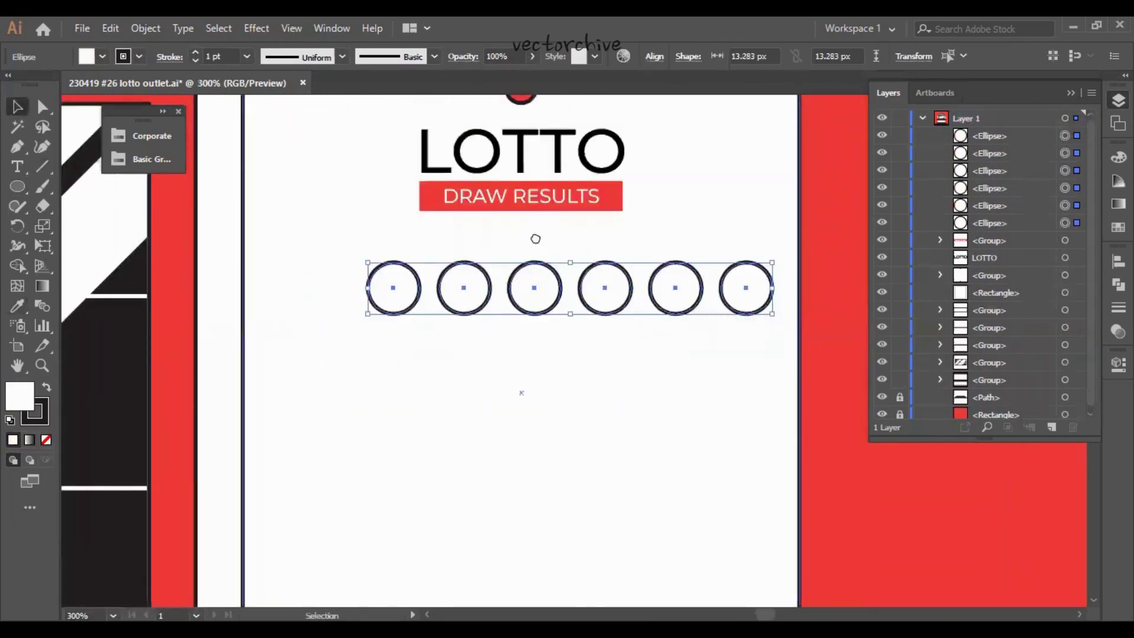
key("ctrl+minus")
left_click_drag(537, 214, 538, 283)
key("ctrl+d")
key("ctrl+d")
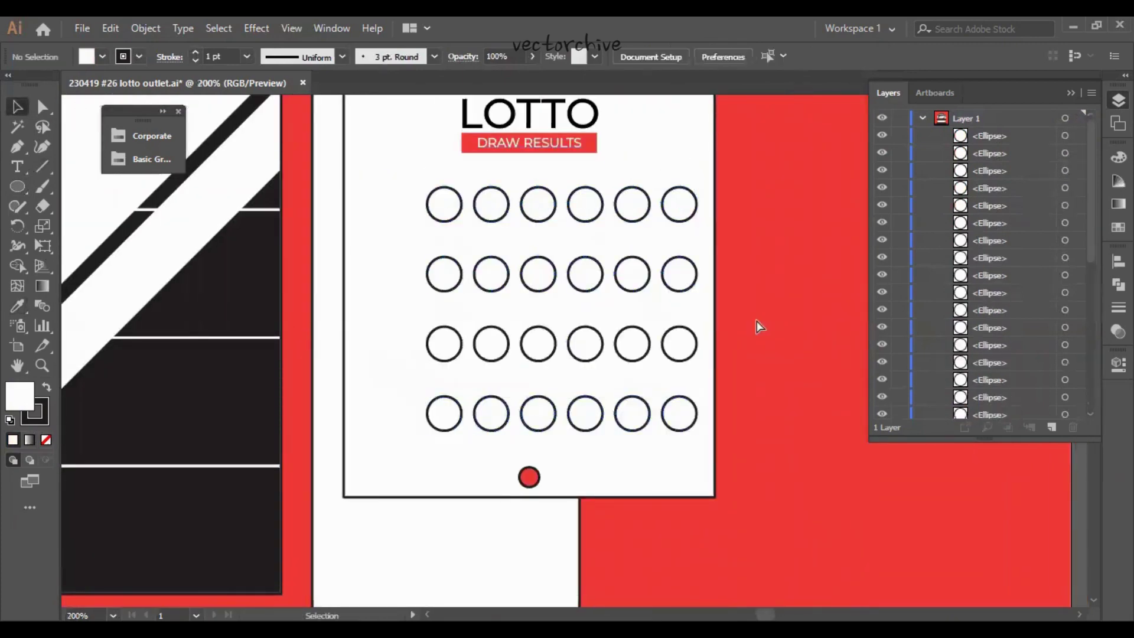
key("ctrl+minus")
key("a")
left_click(692, 403)
key("ctrl+plus")
scroll(675, 288, "up", 2)
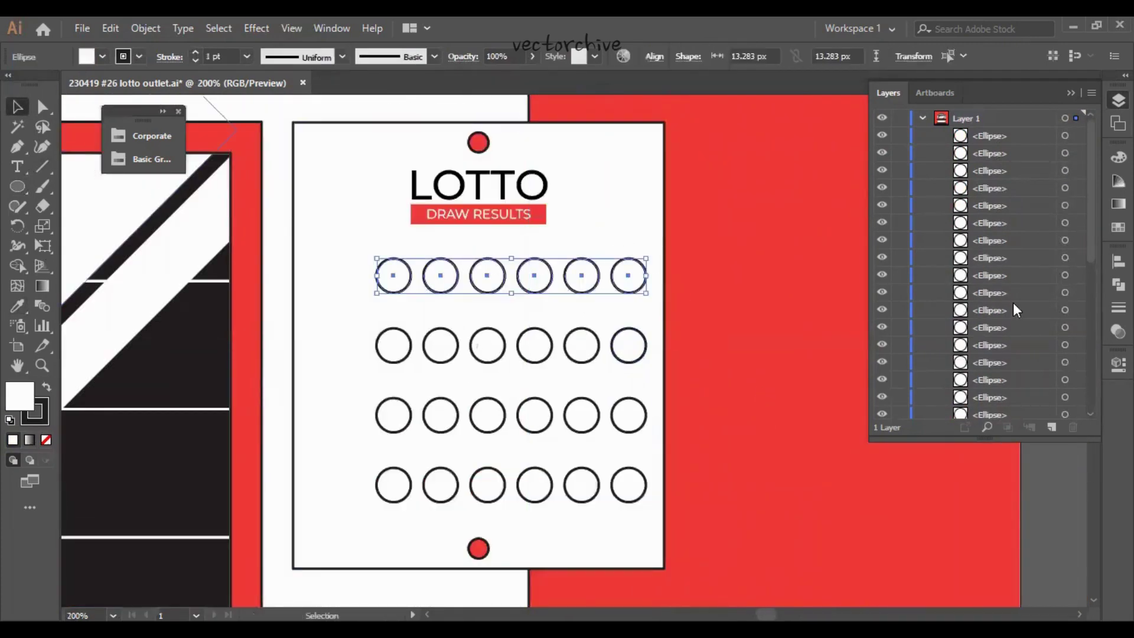
left_click_drag(400, 296, 696, 313)
mouse_move(655, 353)
left_mouse_down()
mouse_move(371, 397)
mouse_move(655, 466)
left_mouse_up()
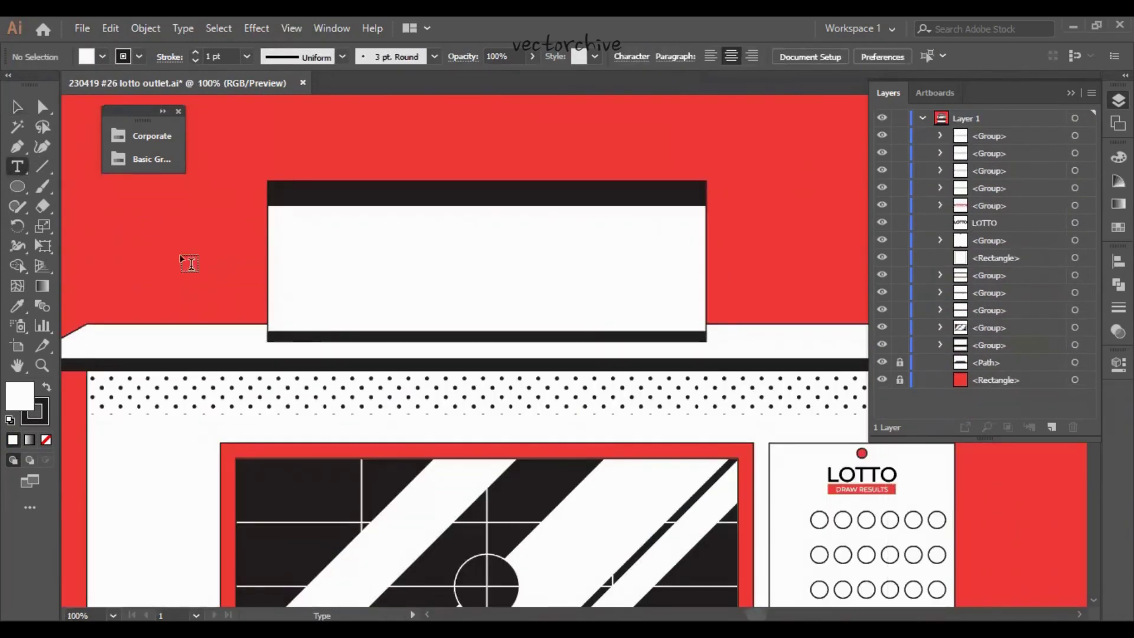
Step: Add an AGENT text line styled like LOTTO and enlarge it
left_click(182, 260)
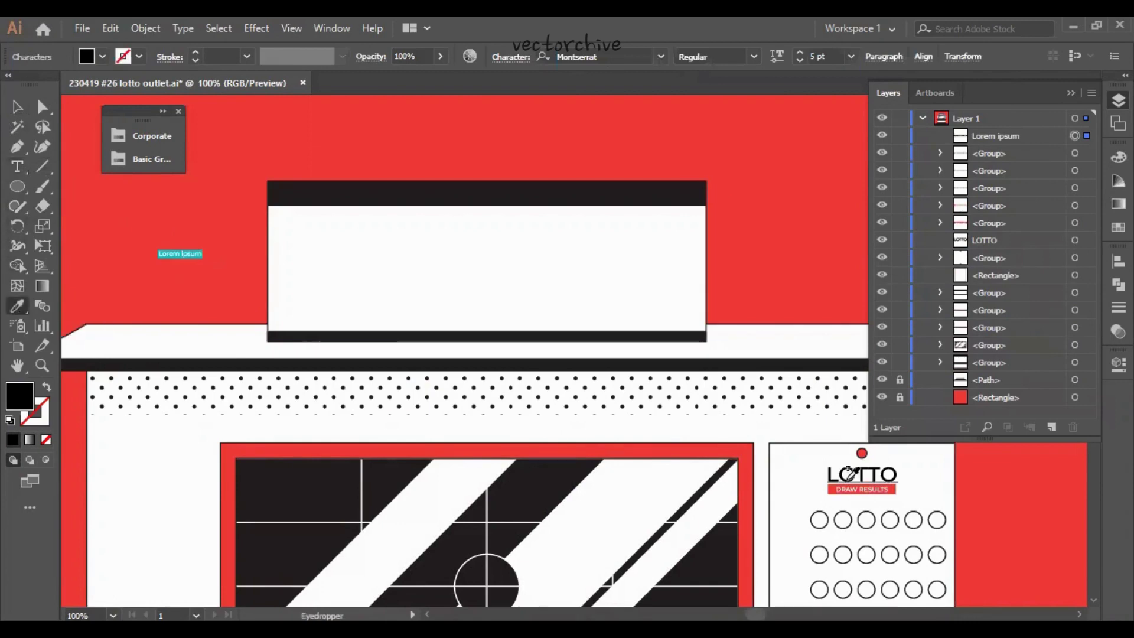
left_click(846, 476)
type("AUTHORIZED")
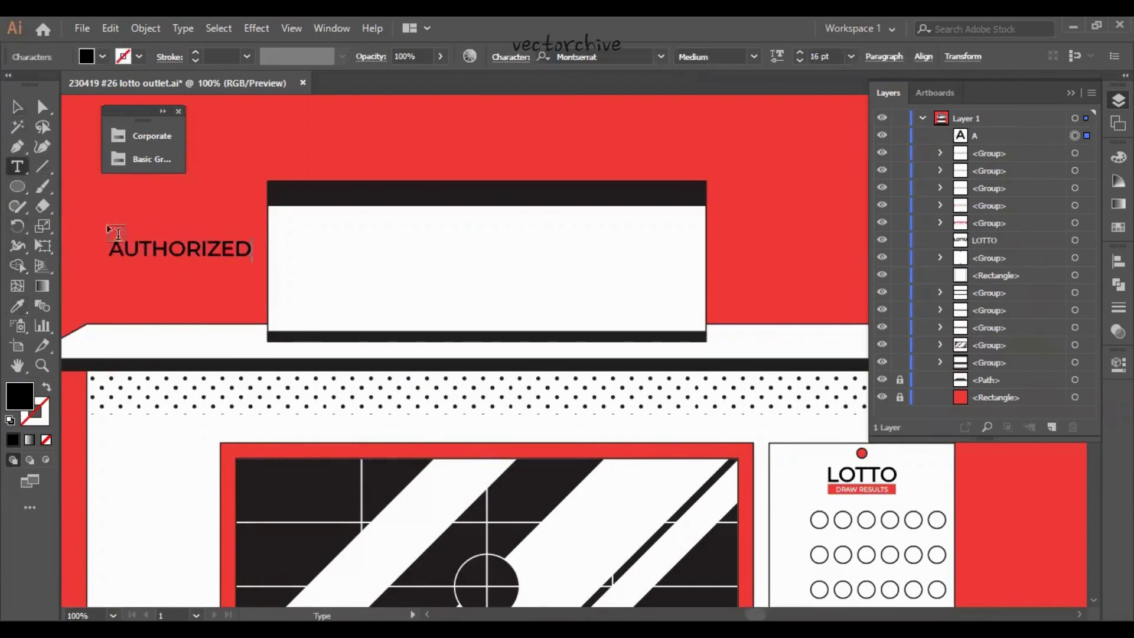
double_click(259, 273)
type("AGENT")
key("Escape")
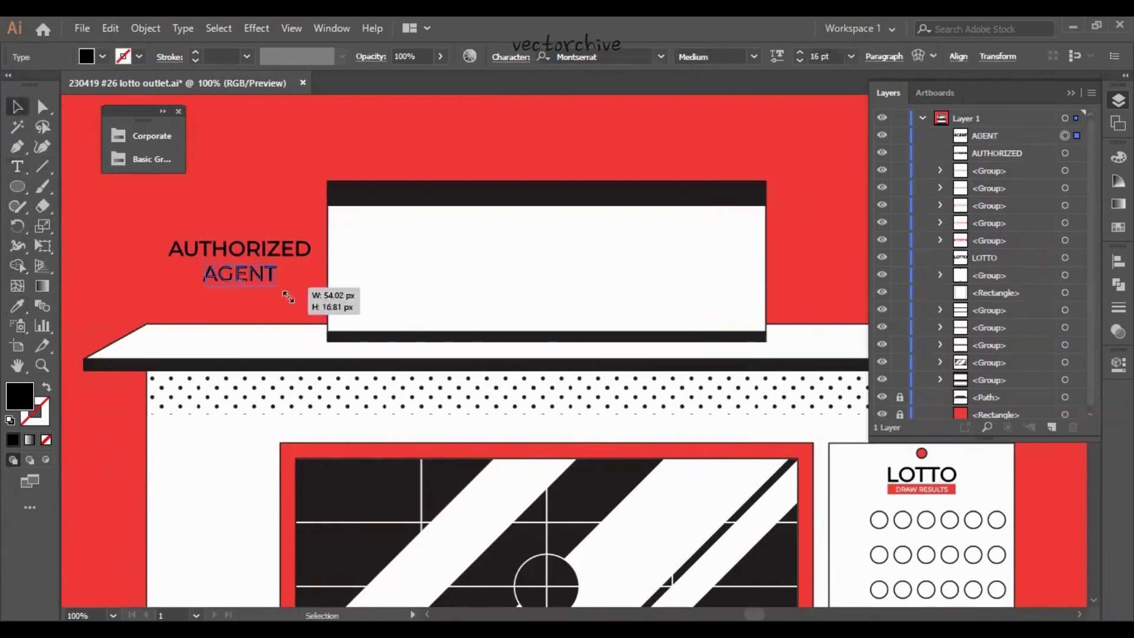
mouse_move(279, 284)
left_mouse_down()
mouse_move(313, 303)
mouse_move(626, 267)
left_mouse_up()
Step: Move AUTHORIZED and AGENT onto the white sign, sized to fill it
left_click(239, 248, "shift")
left_click(885, 56)
left_click(923, 56)
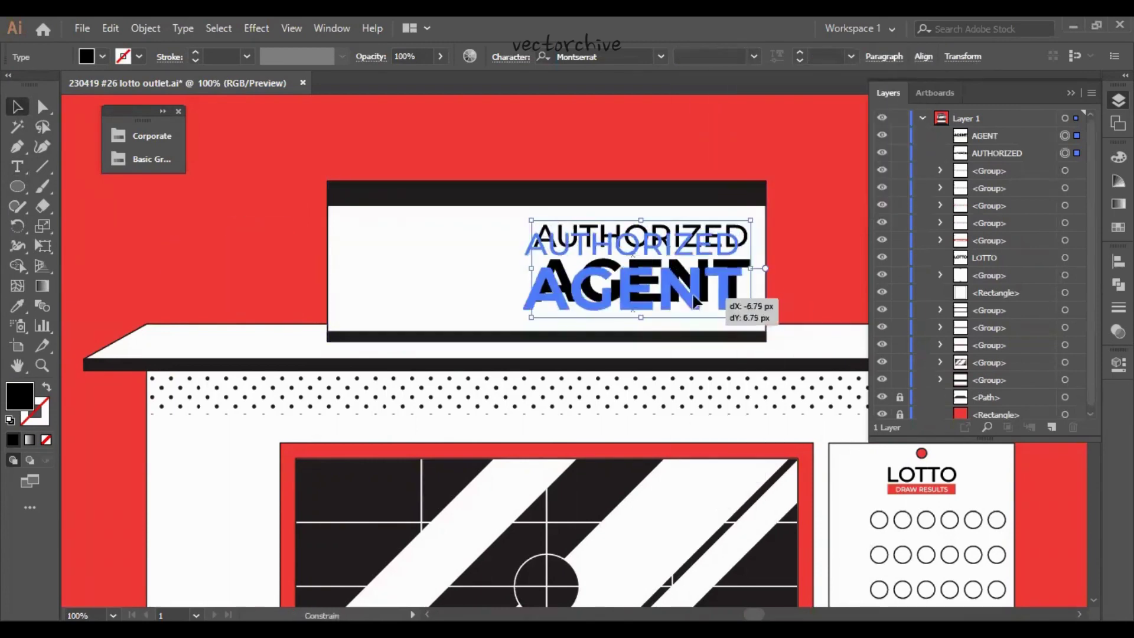
left_click_drag(749, 331, 749, 329)
left_click(591, 195, "shift")
left_click(519, 113)
left_click(627, 56)
key("ctrl+z")
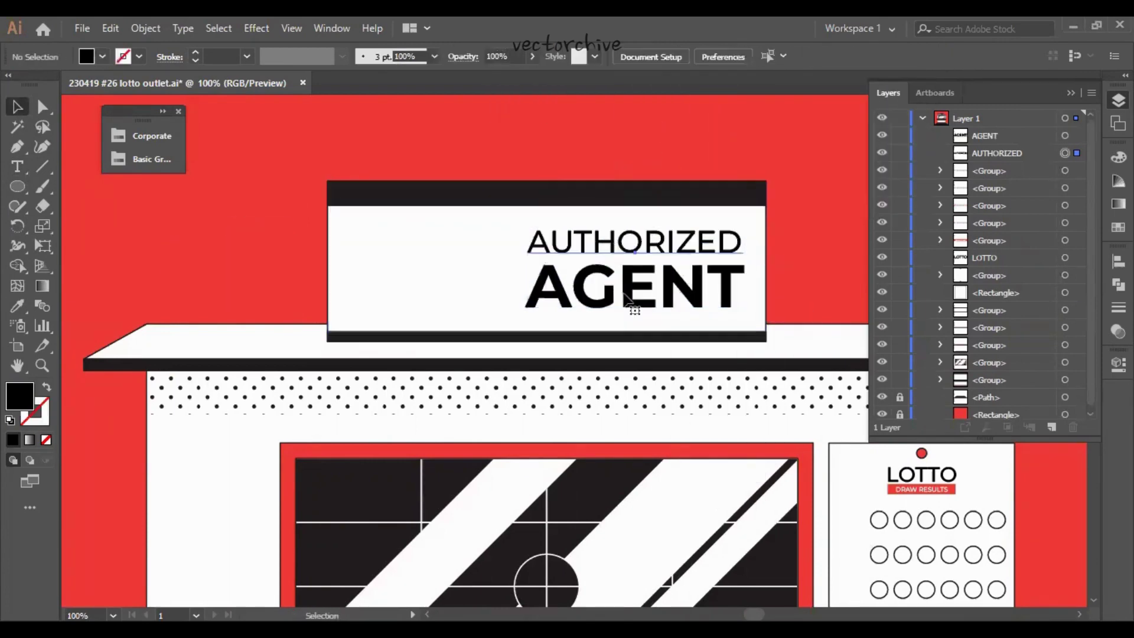
Step: Colour the AUTHORIZED AGENT lettering red
left_click(635, 281)
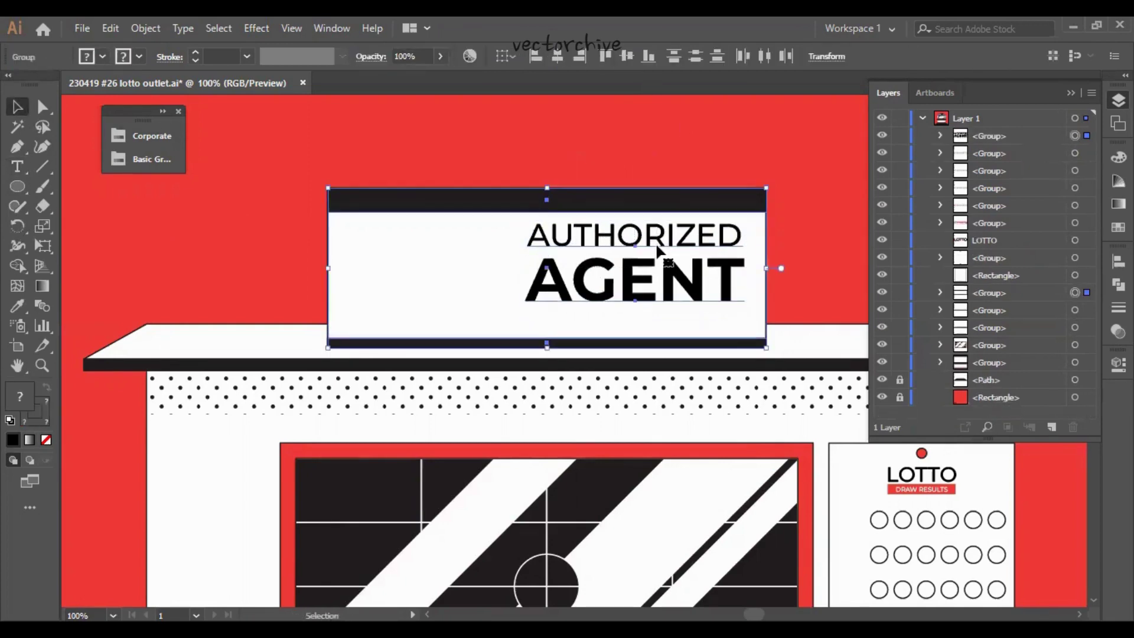
left_click(612, 240)
left_click(103, 56)
left_click(35, 80)
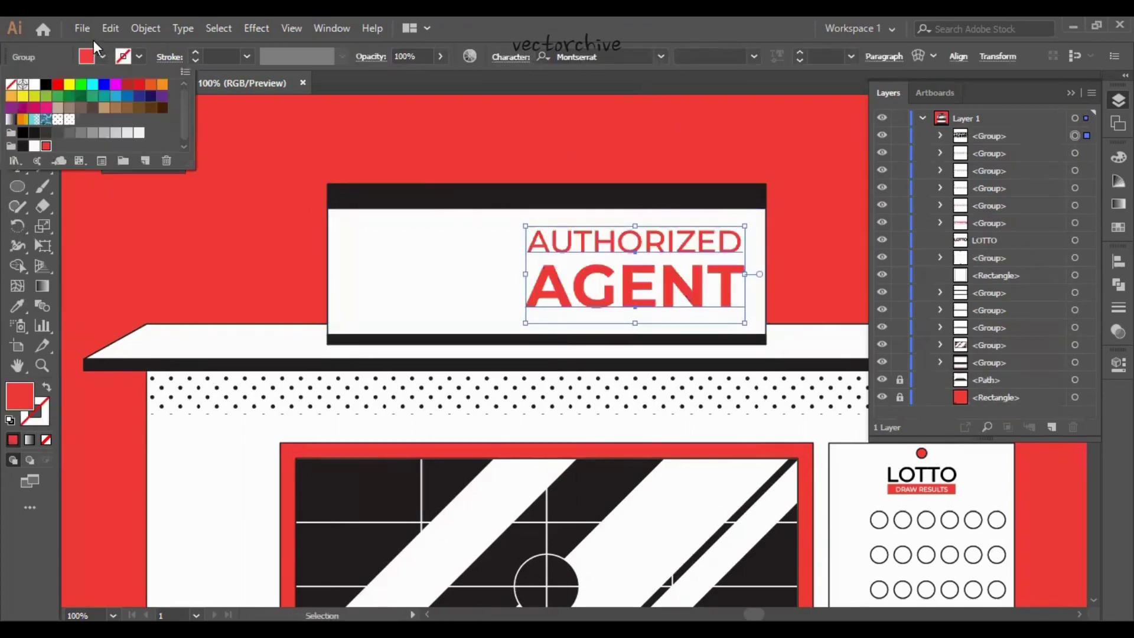
left_click(671, 144)
double_click(807, 175)
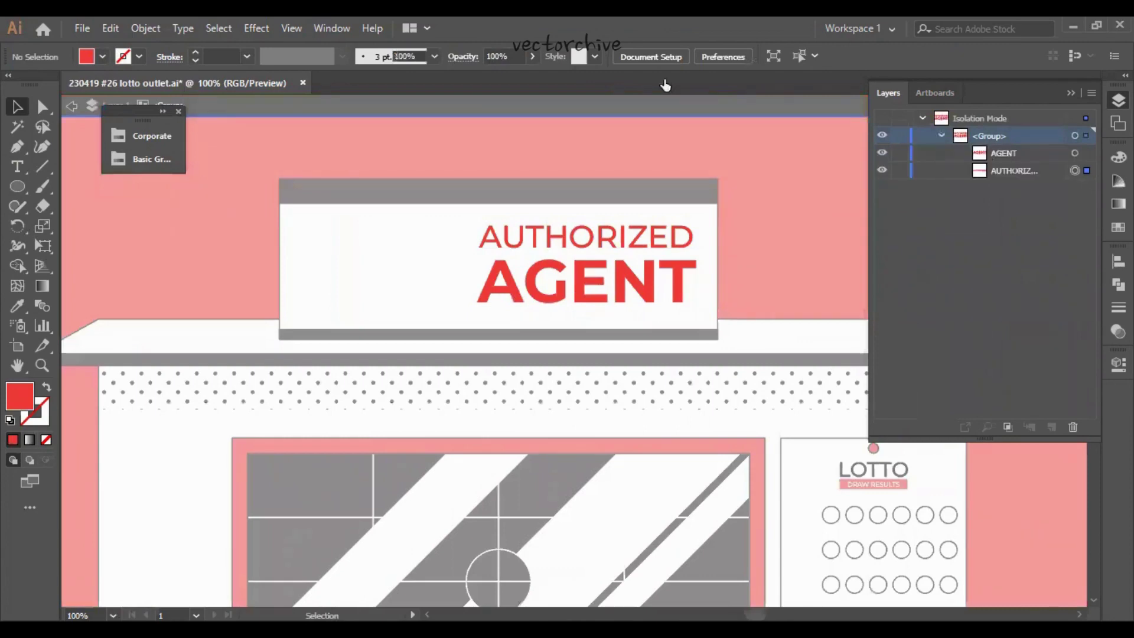
key("Escape")
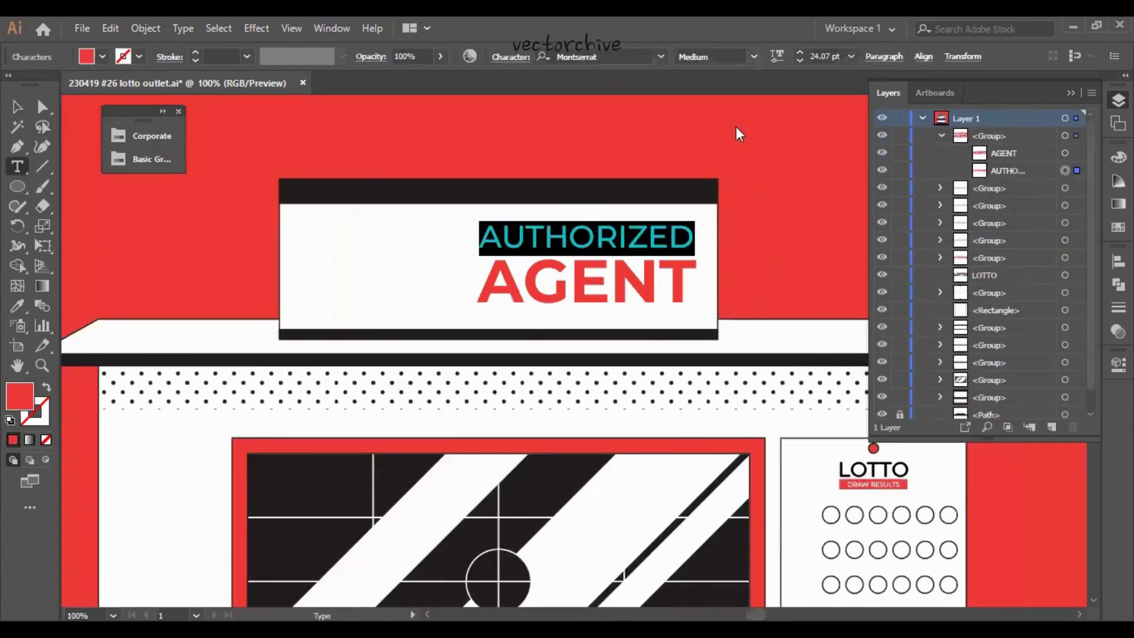
Step: Paste a dark copy behind the lettering, nudged down-right as a shadow
scroll(612, 173, "up", 2)
left_click(532, 236)
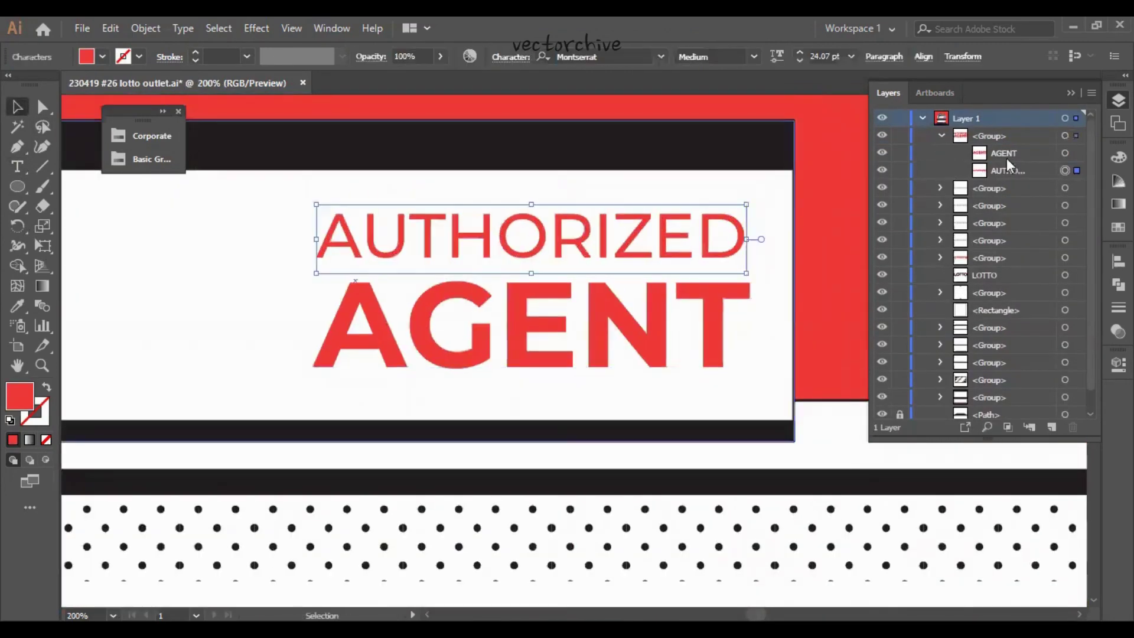
key("ctrl+c")
key("ctrl+b")
left_click(102, 56)
left_click(24, 85)
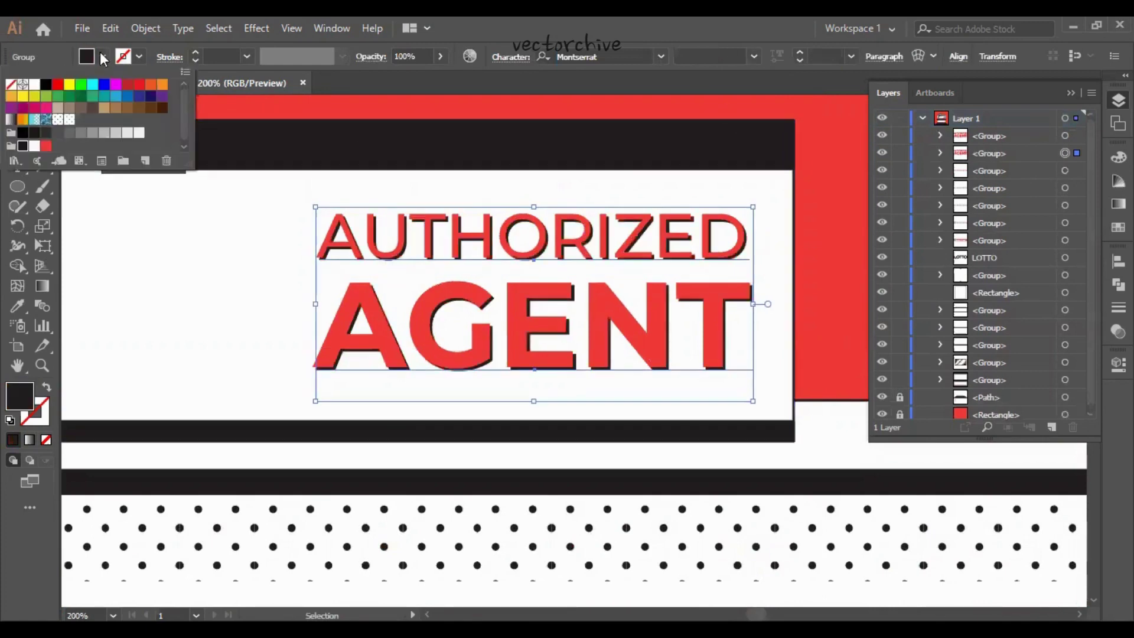
key("Right")
key("Down")
Step: Deselect and zoom out to check the shadowed sign
left_click(835, 319)
key("ctrl+minus")
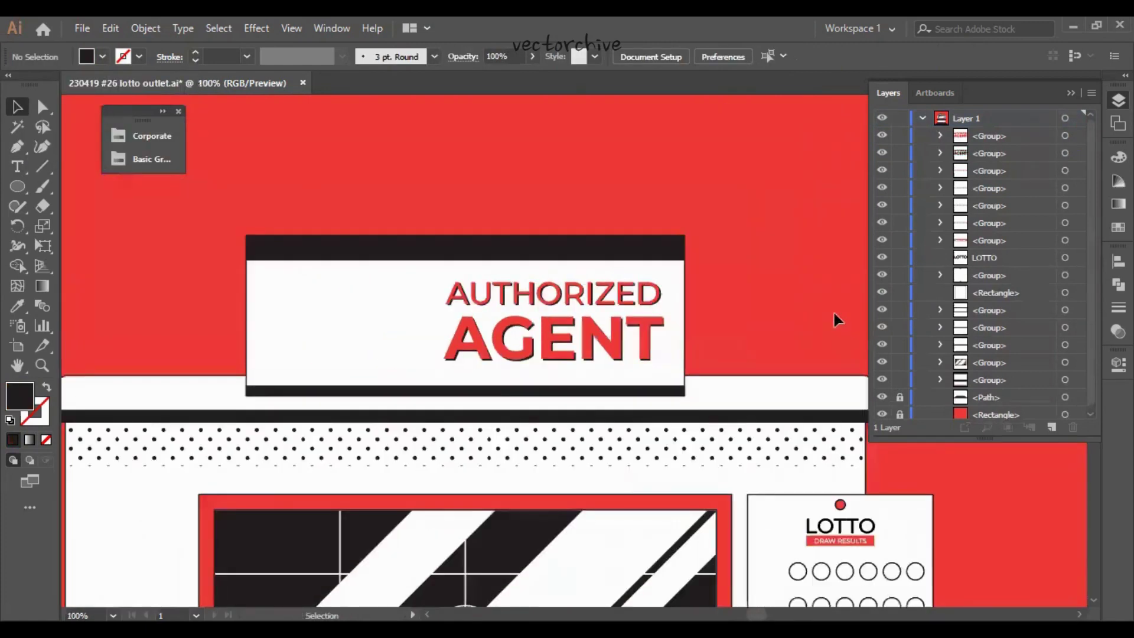
left_click(1065, 257)
left_click(724, 204)
Step: Create a red 25-point starburst and move it onto the left of the sign
scroll(410, 289, "up", 3)
scroll(410, 289, "left", 5)
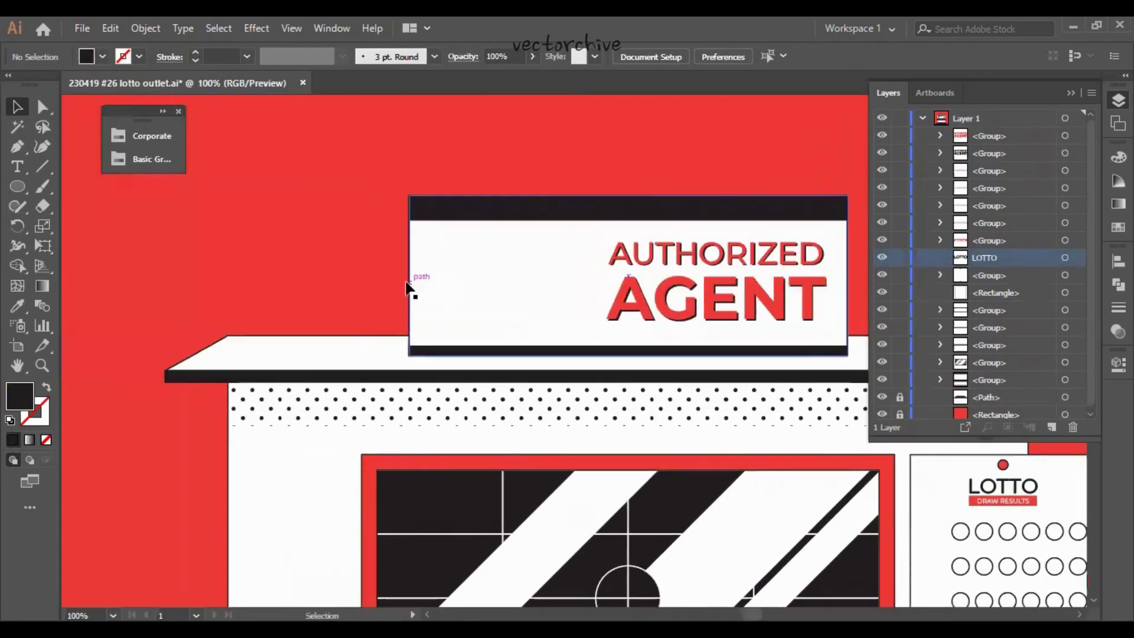
left_click(348, 261)
key("Return")
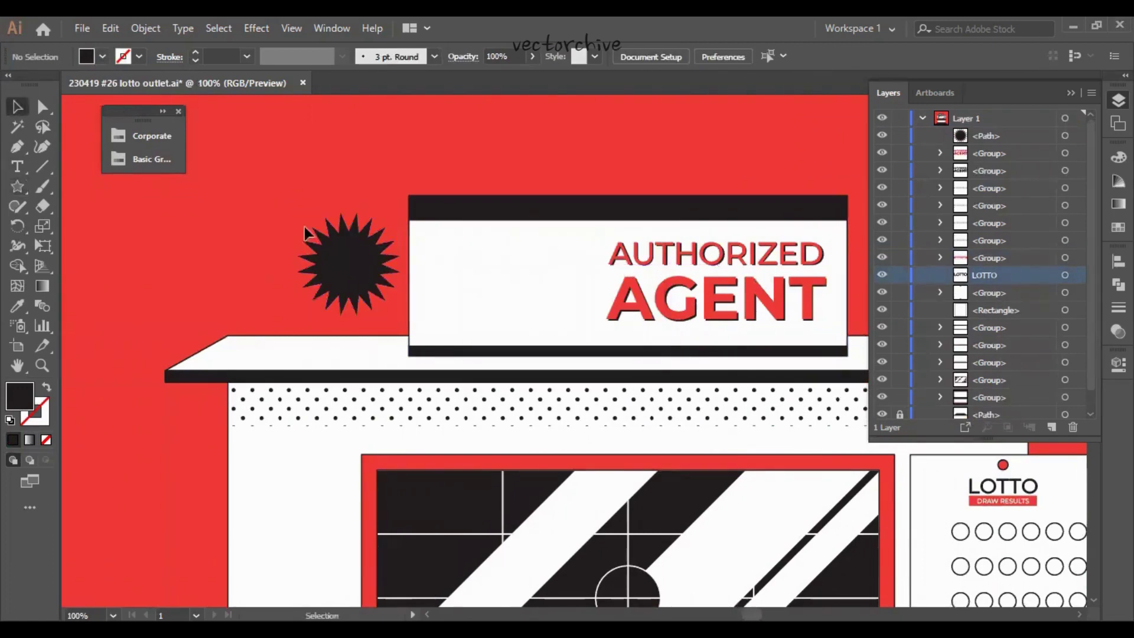
left_click(102, 56)
left_click(36, 89)
left_click_drag(349, 263, 471, 283)
key("ctrl+shift+a")
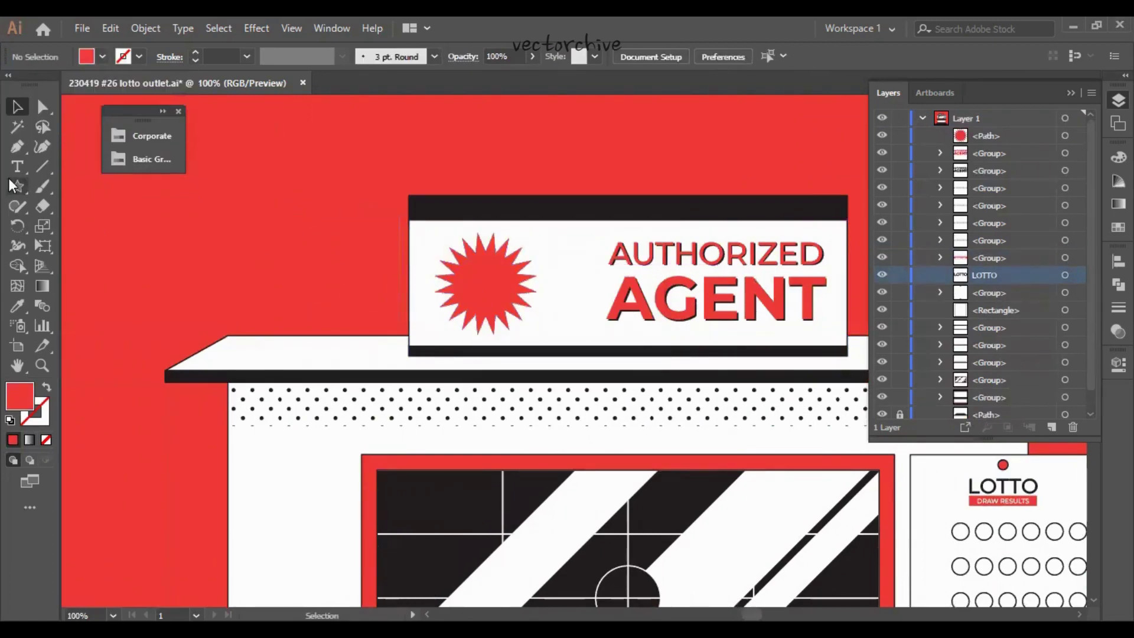
Step: Draw a small dark circle with a white inward-offset centre
key("l")
left_click_drag(208, 220, 258, 264)
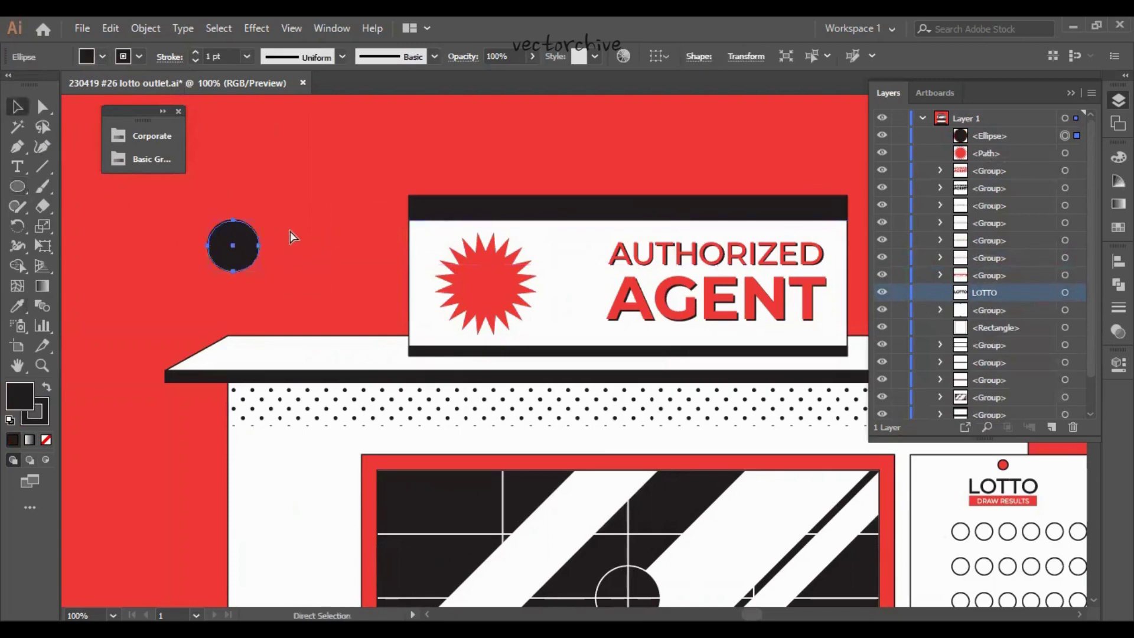
key("ctrl+plus")
key("ctrl+plus")
key("ctrl+plus")
key("v")
left_click(146, 28)
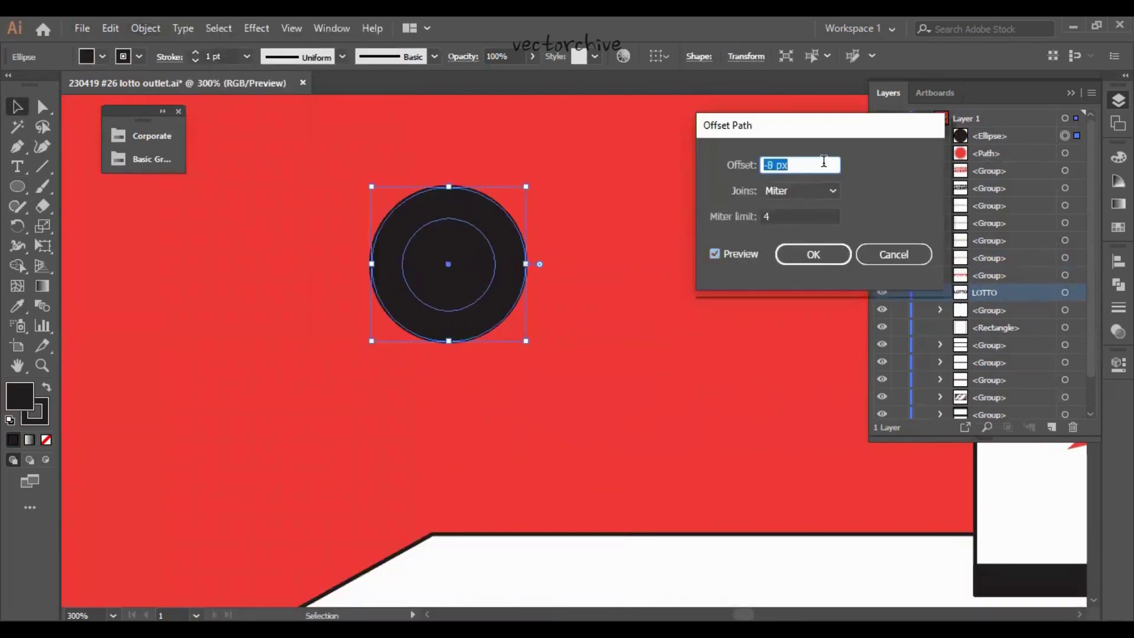
key("Return")
left_click(139, 56)
key("Escape")
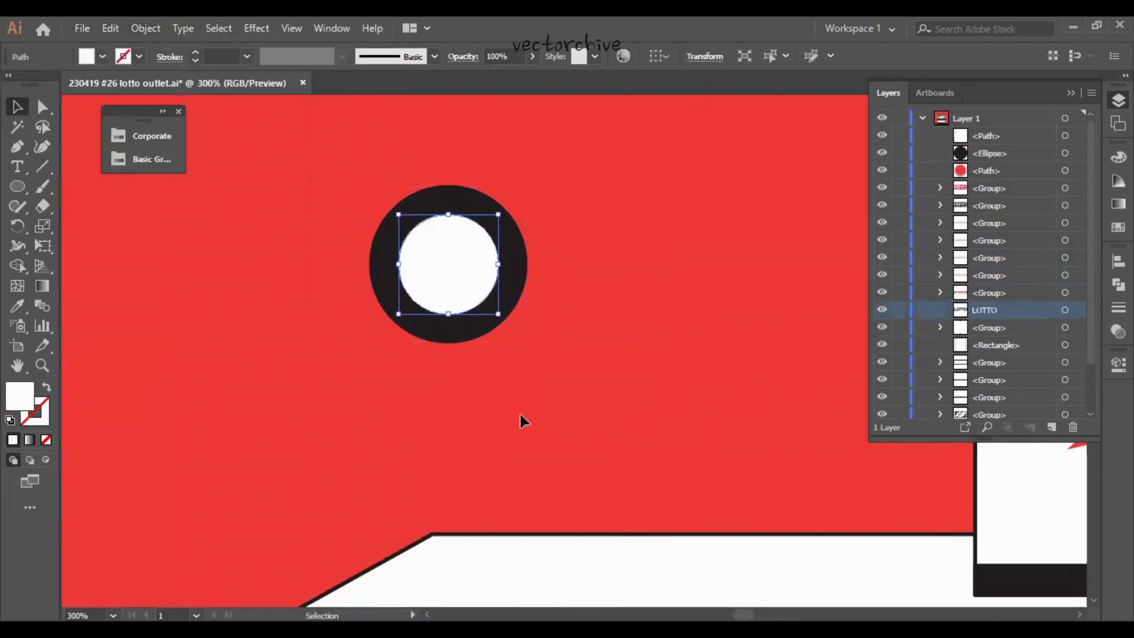
Step: Duplicate the ring to the right into a row of five rings
scroll(521, 420, "right", 5)
left_click_drag(280, 301, 476, 301)
key("ctrl+d")
key("ctrl+d")
key("ctrl+minus")
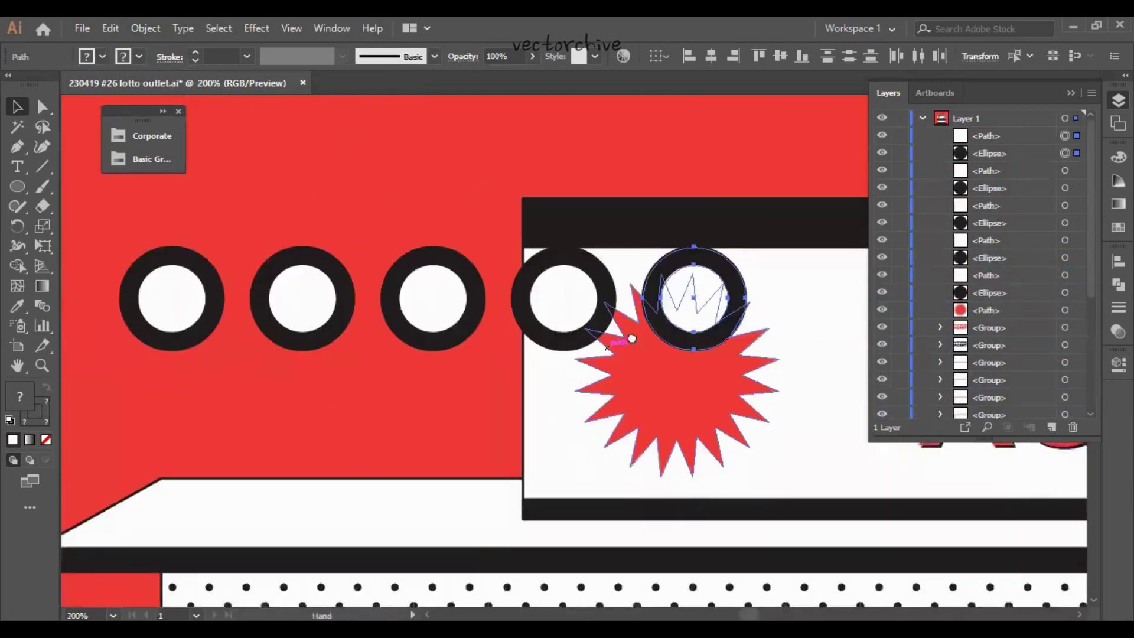
Step: Recolour the second and fourth rings red
left_click(414, 443)
left_click(319, 248)
left_click(580, 248, "shift")
left_click(101, 56)
left_click(46, 147)
left_click(353, 169)
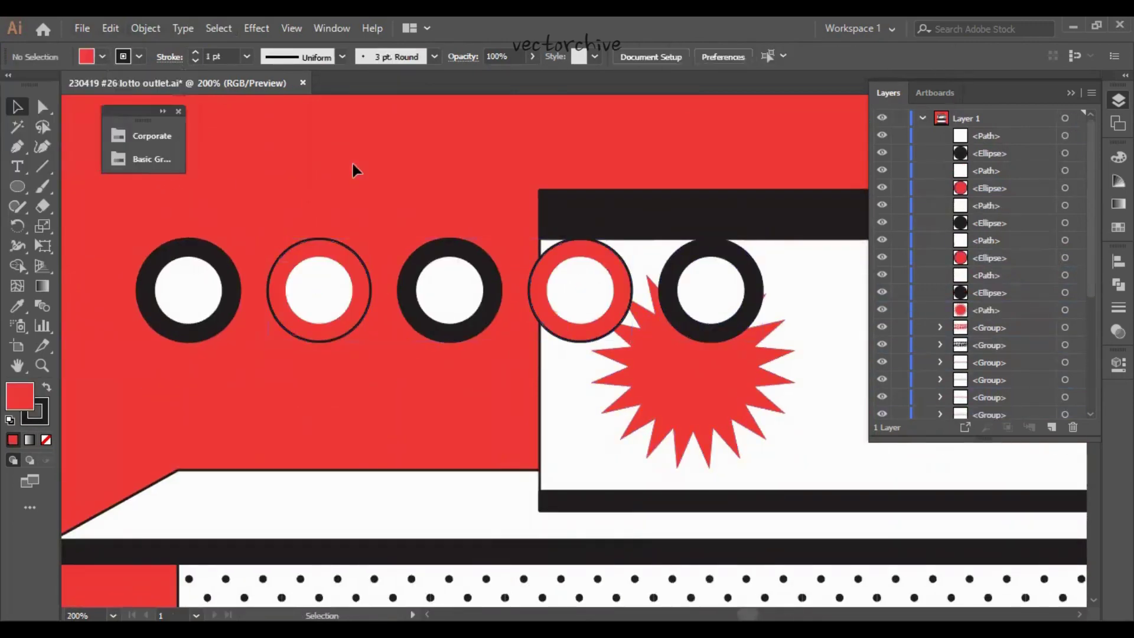
Step: Type an L below the first ring in Coverface SE with the rings' dark fill
key("t")
left_click(242, 394)
type("L")
key("Escape")
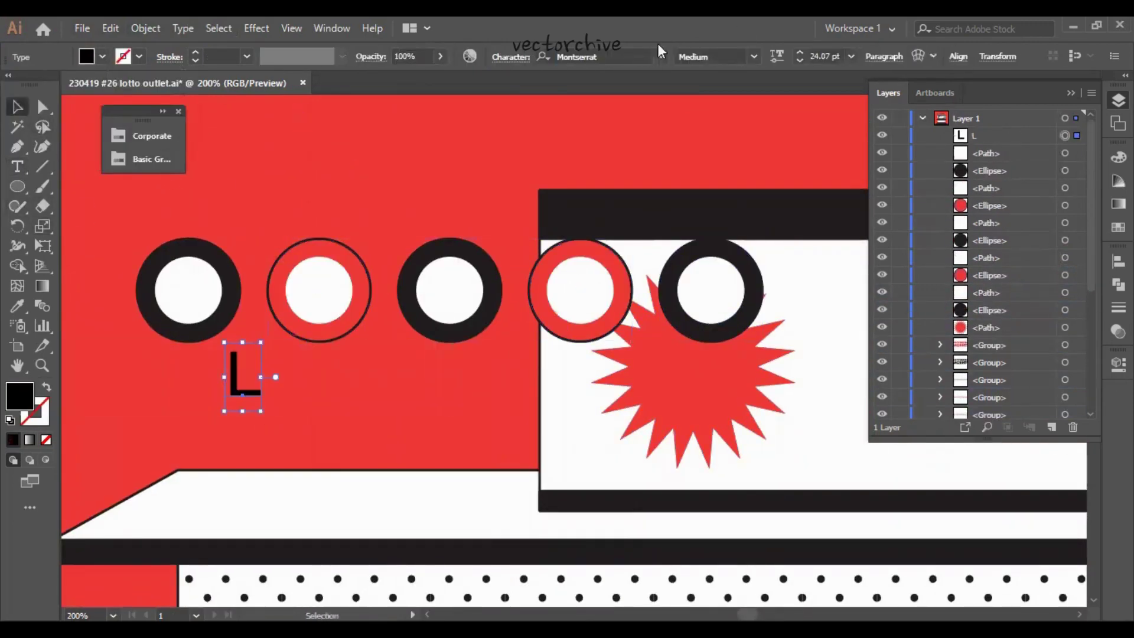
type("cover")
key("Return")
left_click(102, 56)
left_click(119, 158)
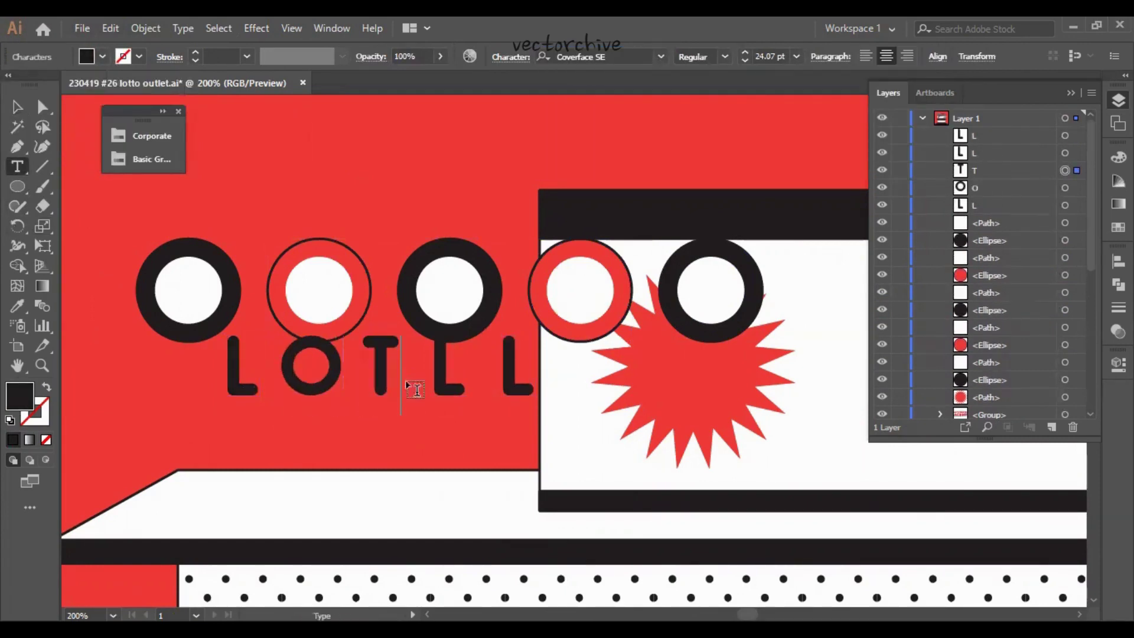
Step: Finish the LOTTO letters, then convert them all to outlines
left_click(401, 455)
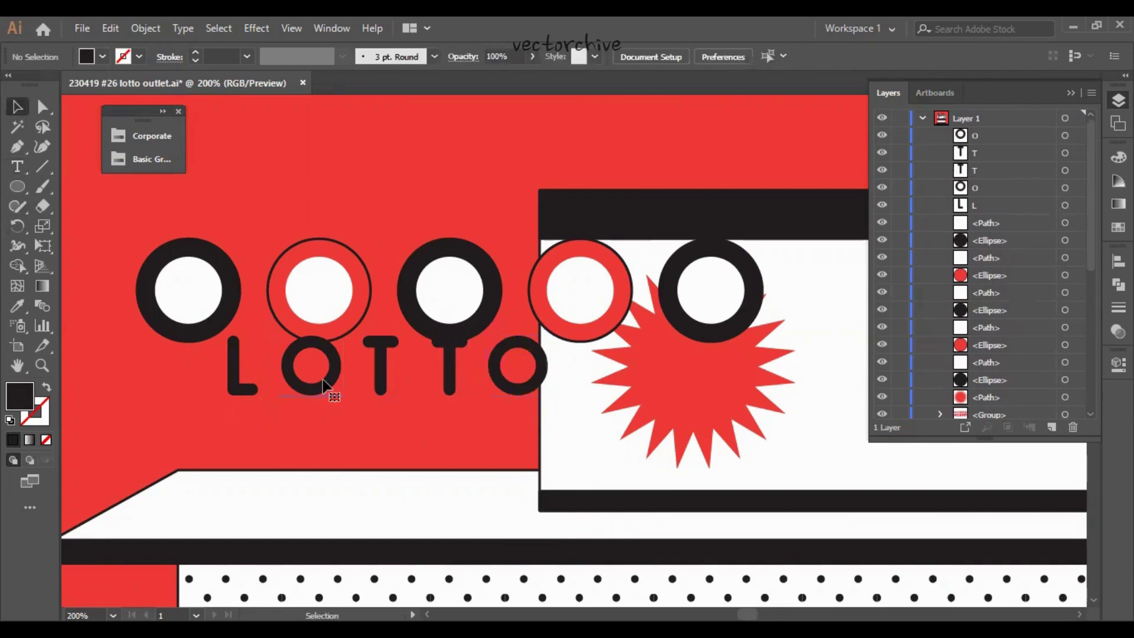
key("Return")
key("Escape")
left_click_drag(517, 415, 226, 368)
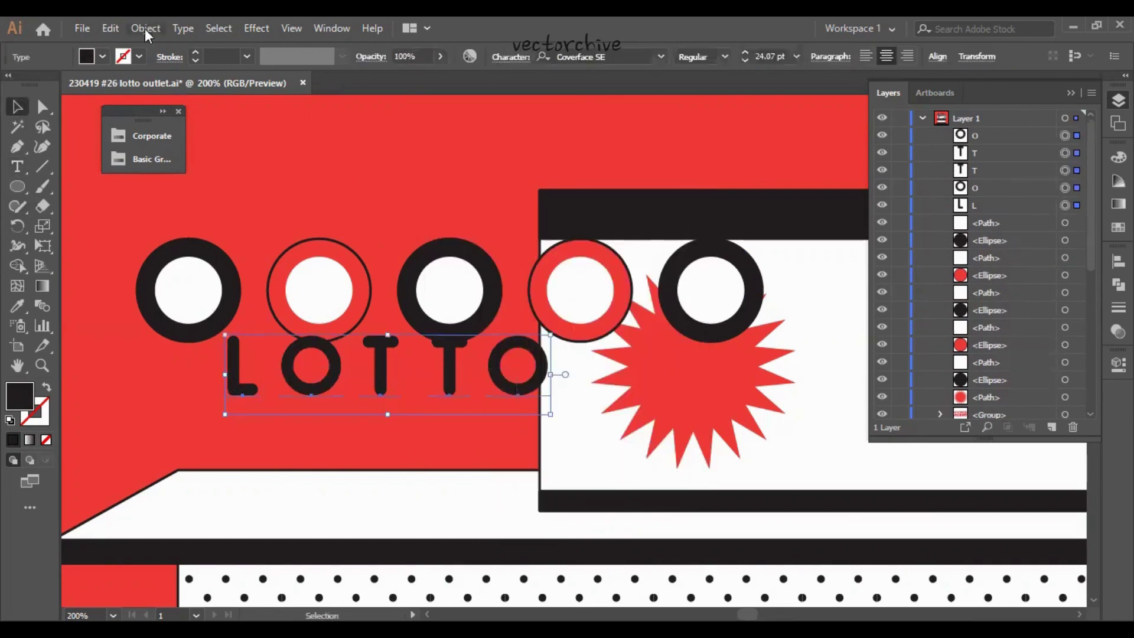
left_click(144, 29)
left_click(171, 214)
left_click(534, 420)
right_click(515, 145)
left_click(544, 261)
left_click(245, 394)
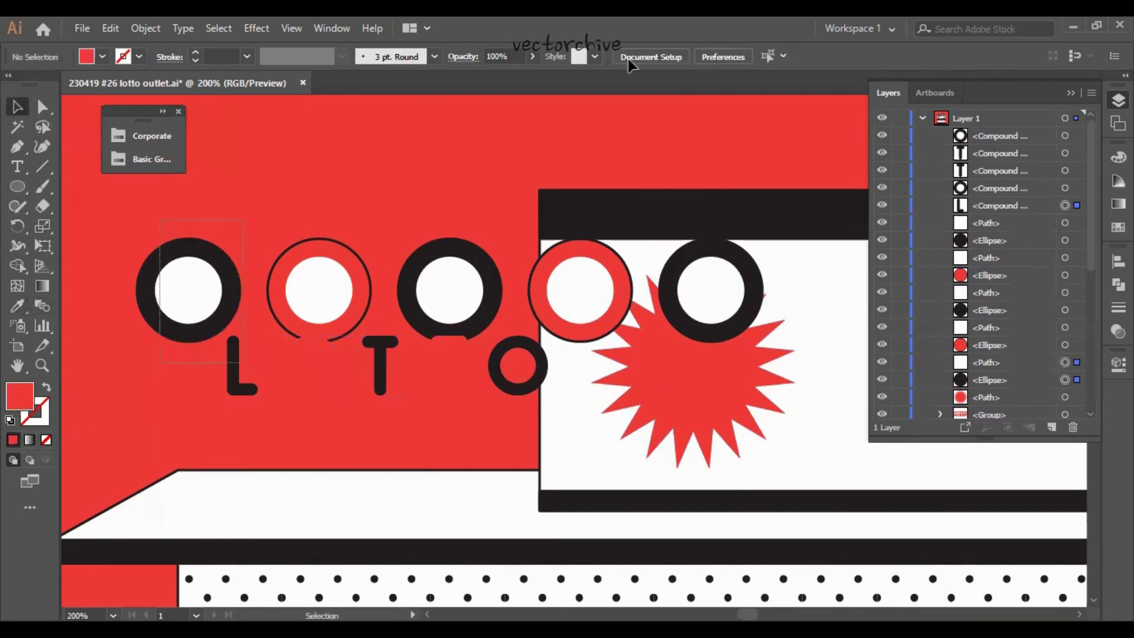
Step: Centre the L, T, T and O letters inside their rings with the Align panel
left_click_drag(183, 328, 201, 328)
left_click_drag(532, 407, 201, 328)
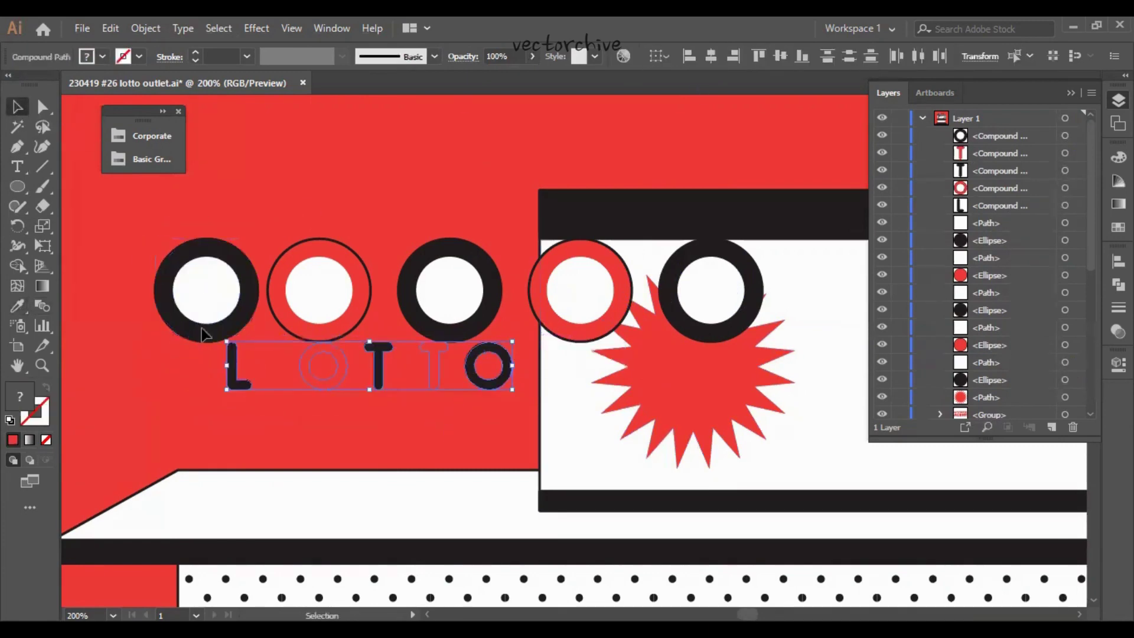
left_click(781, 56)
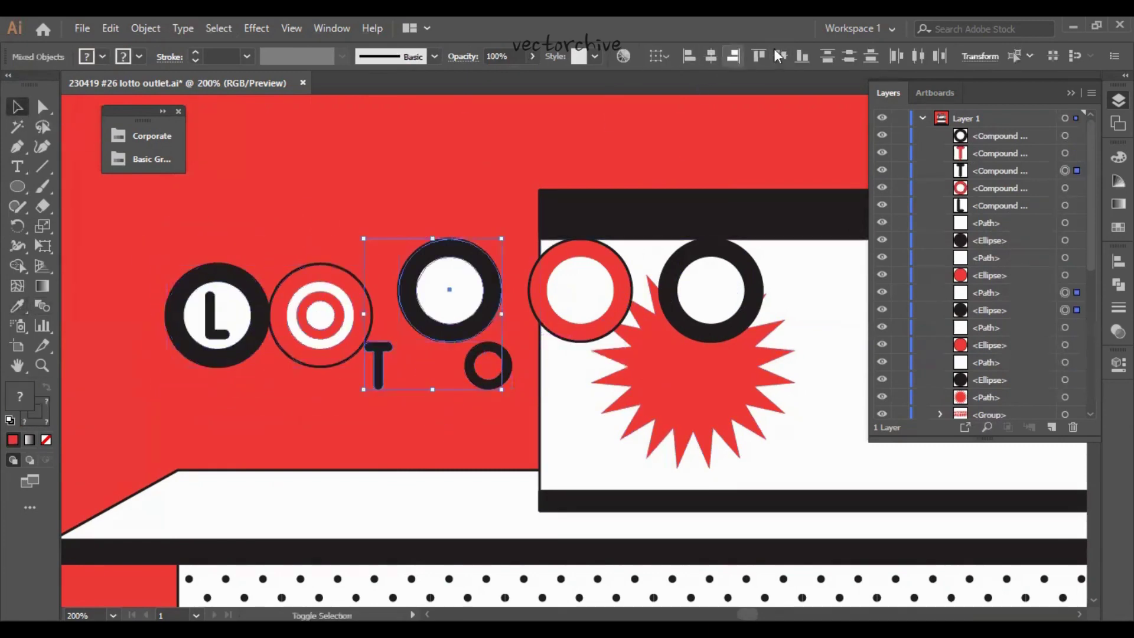
left_click(781, 56)
left_click(711, 56)
left_click(580, 251)
left_click(712, 57)
left_click(781, 56)
left_click(730, 266, "shift")
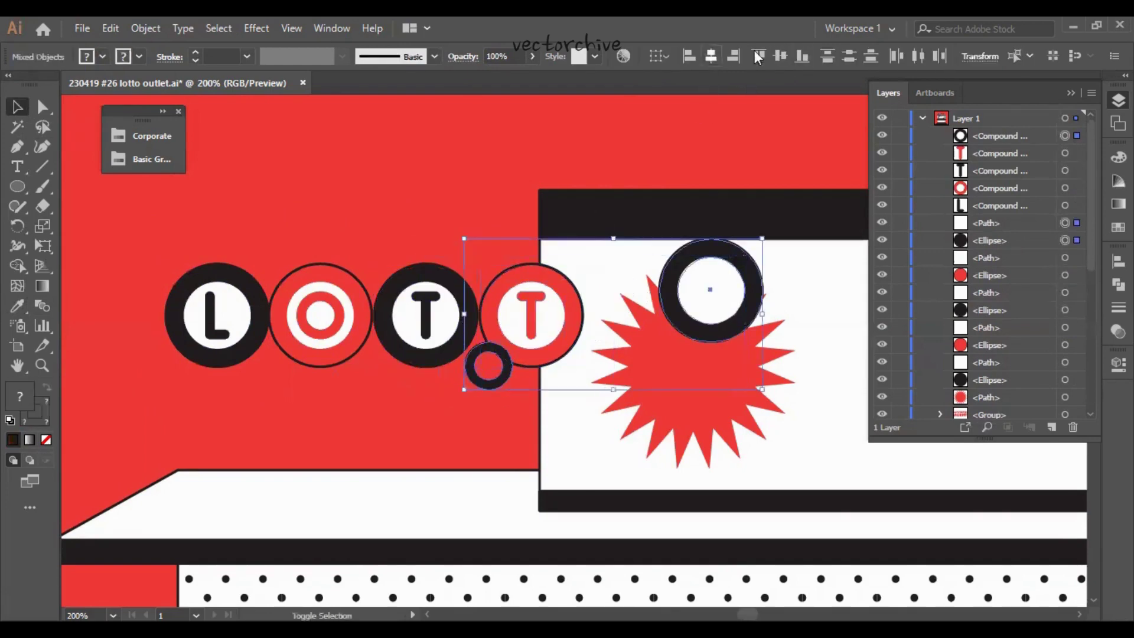
left_click(711, 57)
left_click(780, 57)
Step: Group the T and O letters with their rings
left_click(217, 246)
left_click(224, 295)
left_click(452, 363)
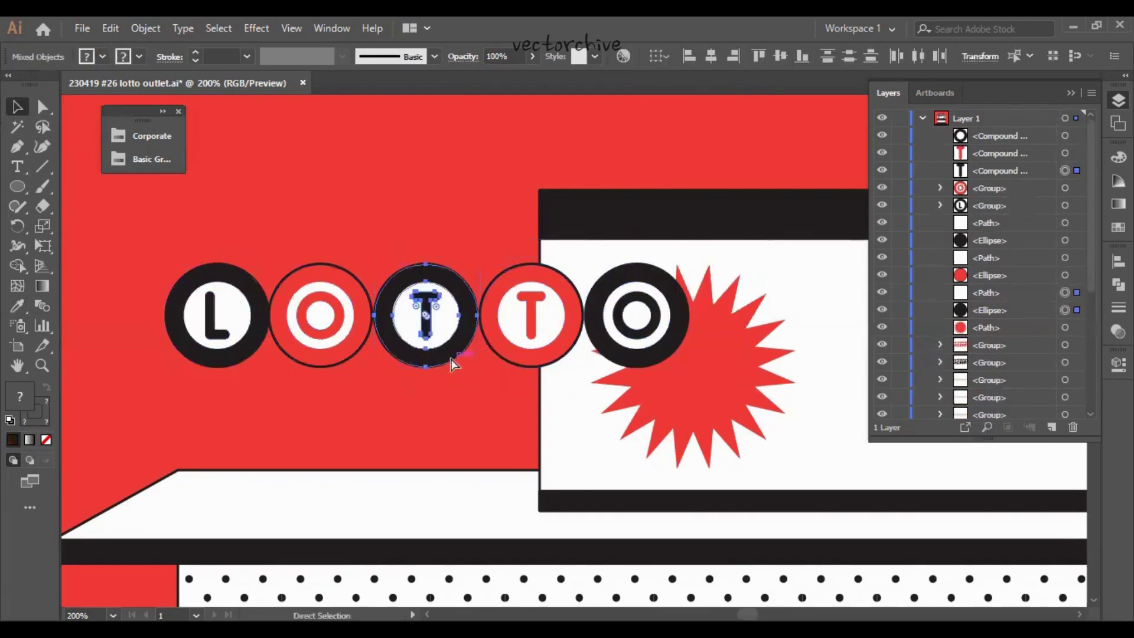
key("ctrl+g")
left_click(533, 383)
left_click(629, 326)
key("ctrl+g")
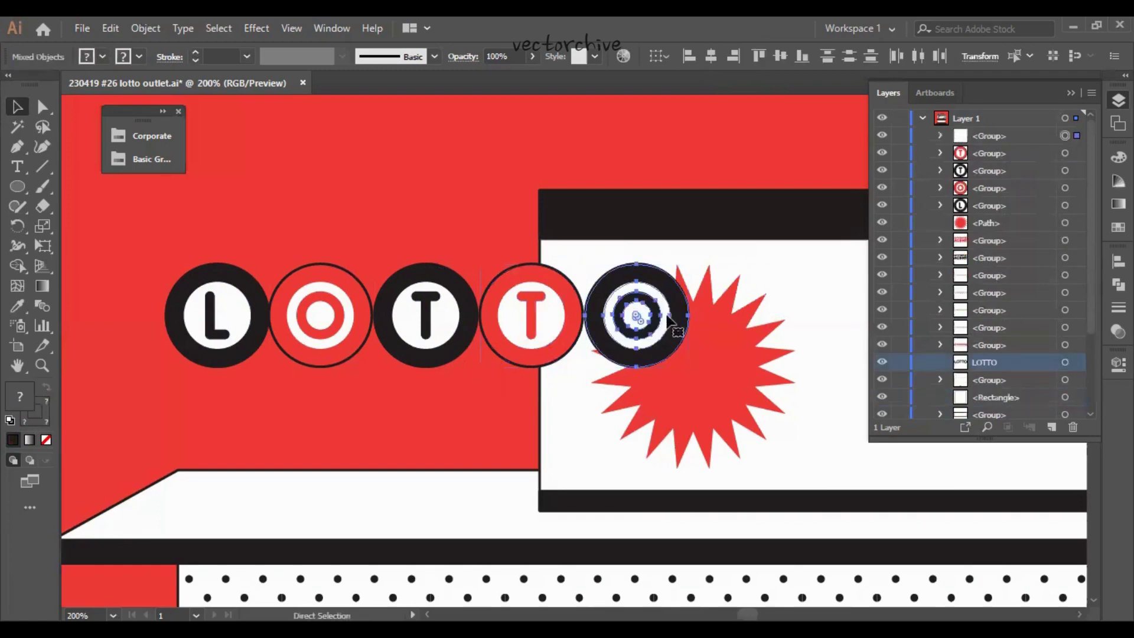
Step: Adjust the rings, distribute all five evenly, and group the row
left_click_drag(236, 319, 194, 319)
left_click_drag(331, 319, 307, 319)
left_click_drag(420, 319, 409, 319)
left_click_drag(636, 343, 660, 342)
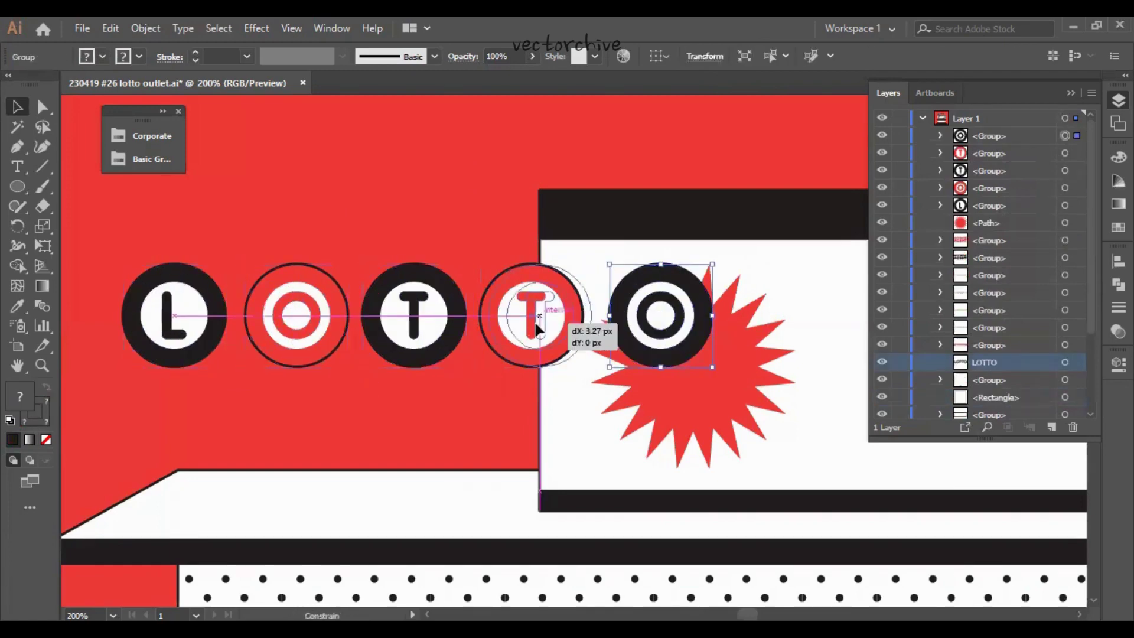
left_click_drag(530, 342, 536, 342)
left_click_drag(144, 264, 579, 403)
left_click(710, 59)
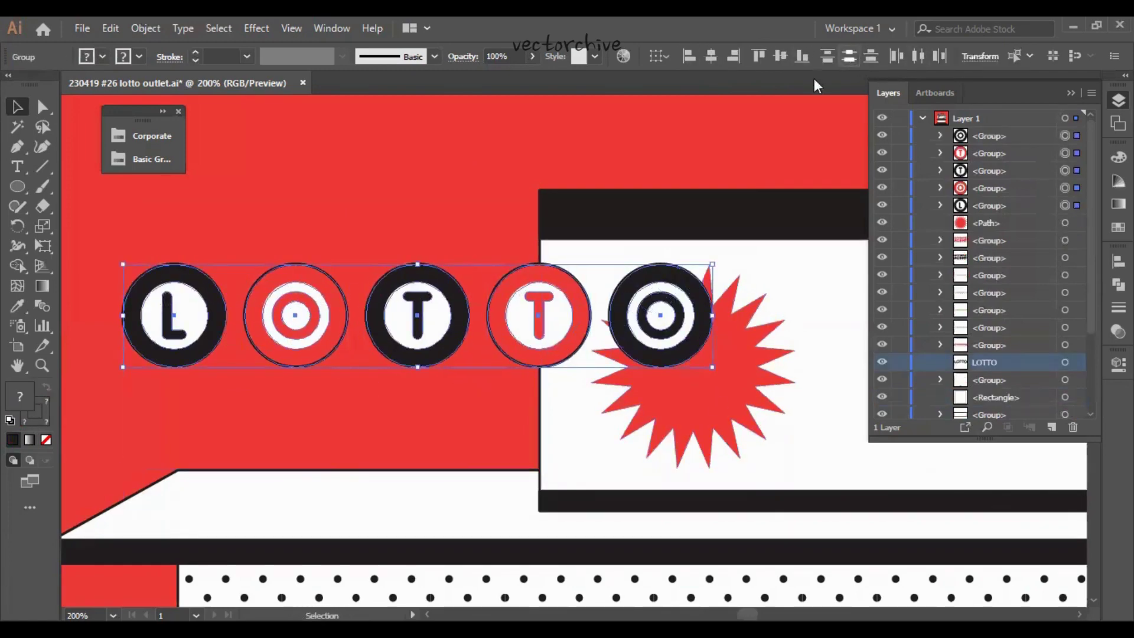
scroll(532, 277, "down", 1)
key("ctrl+g")
Step: Shrink the LOTTO ring row onto the starburst and group them together
left_click_drag(619, 349, 532, 354)
left_click_drag(434, 334, 570, 357)
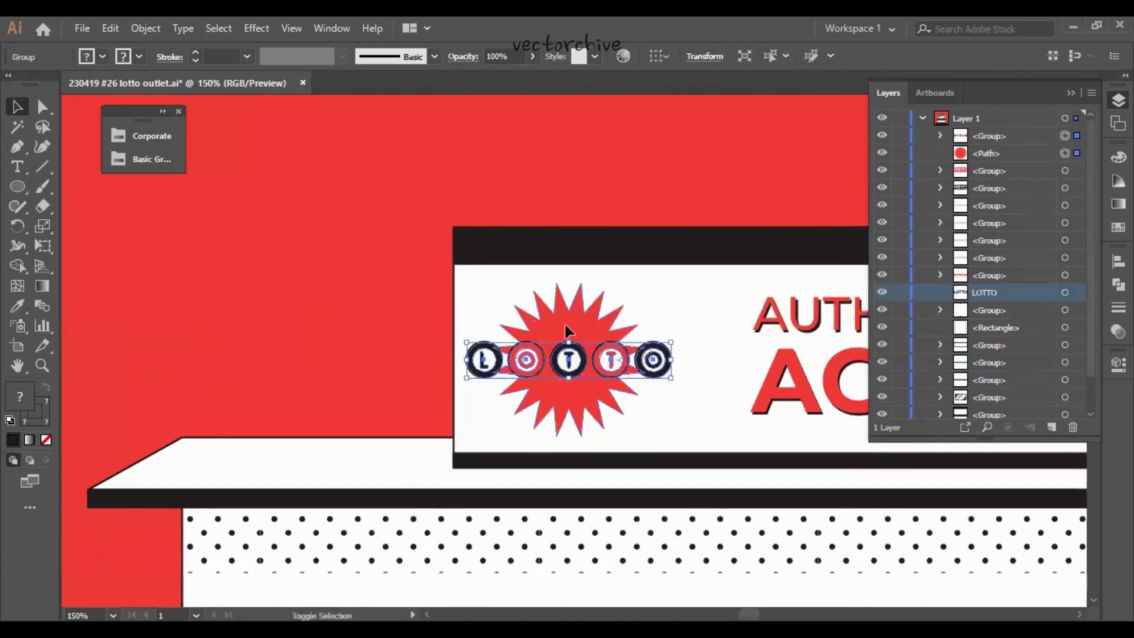
left_click(565, 325, "shift")
scroll(525, 182, "right", 3)
scroll(566, 146, "down", 1)
key("ctrl+g")
left_click(566, 149)
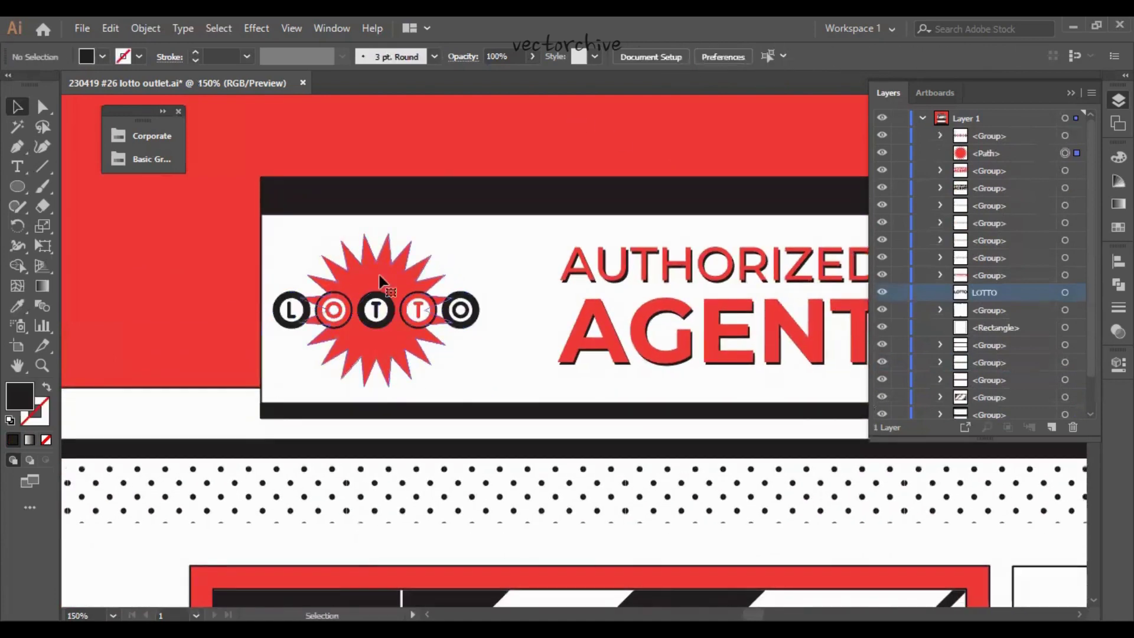
left_click(388, 319)
key("a")
key("ctrl+minus")
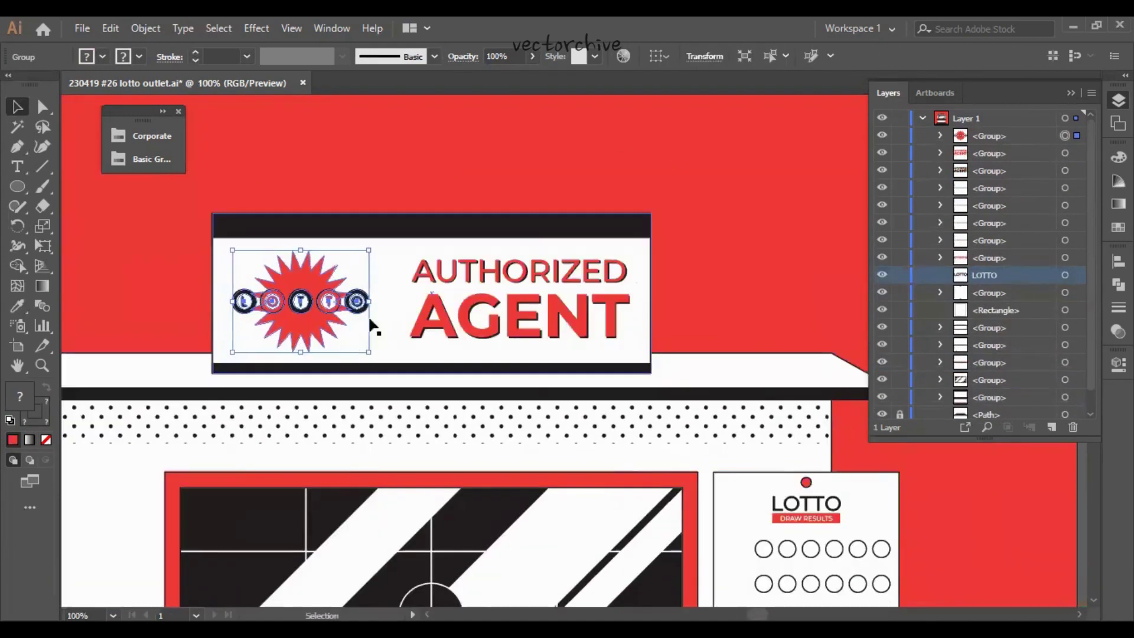
Step: Copy the starburst LOTTO logo onto the poster header and scale it down
scroll(373, 325, "down", 2)
scroll(372, 325, "right", 3)
left_click(635, 251)
left_click_drag(208, 244, 655, 446)
key("ctrl+plus")
key("ctrl+plus")
key("ctrl+plus")
left_click_drag(515, 449, 489, 436)
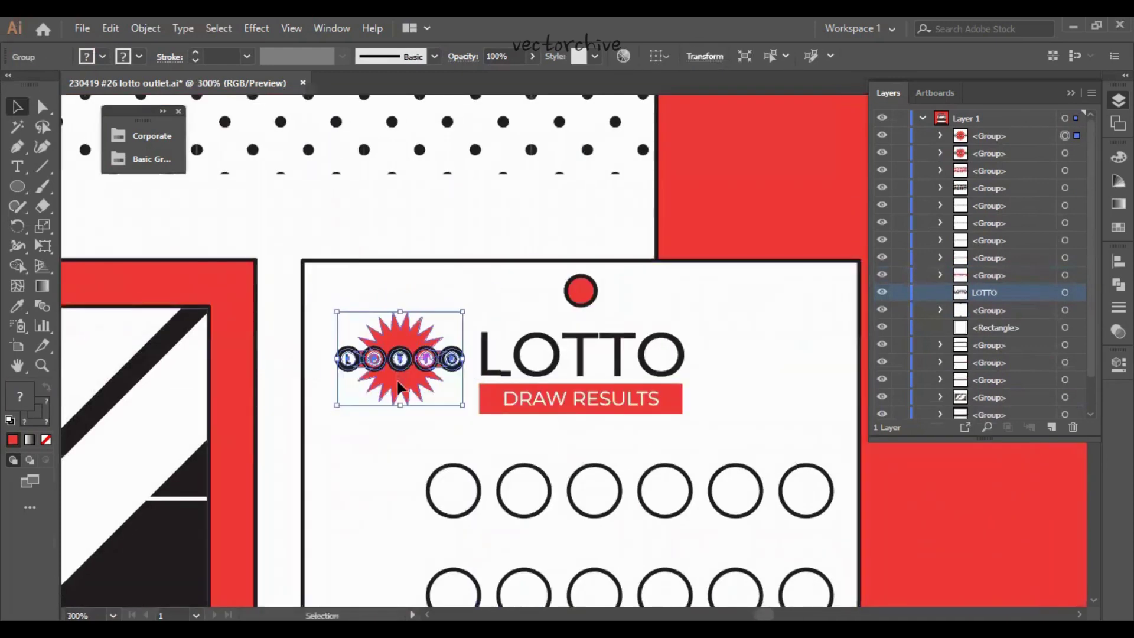
key("ctrl+plus")
Step: Place a second starburst copy to the right of the LOTTO DRAW RESULTS heading
left_click(666, 356)
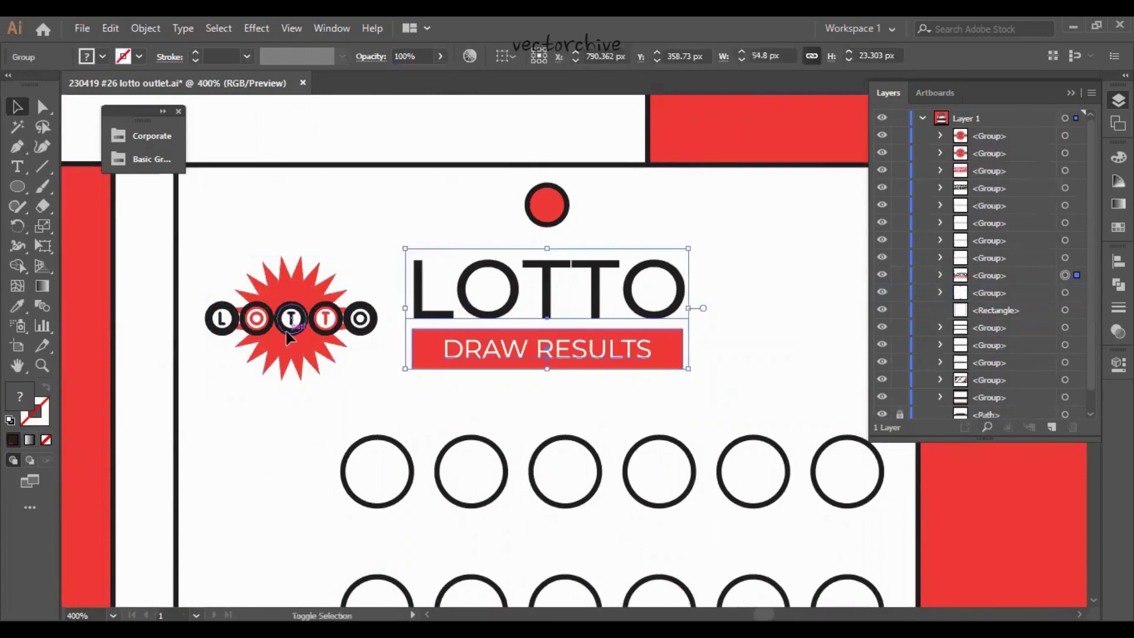
left_click(325, 321, "shift")
key("ctrl+z")
key("ctrl+shift+z")
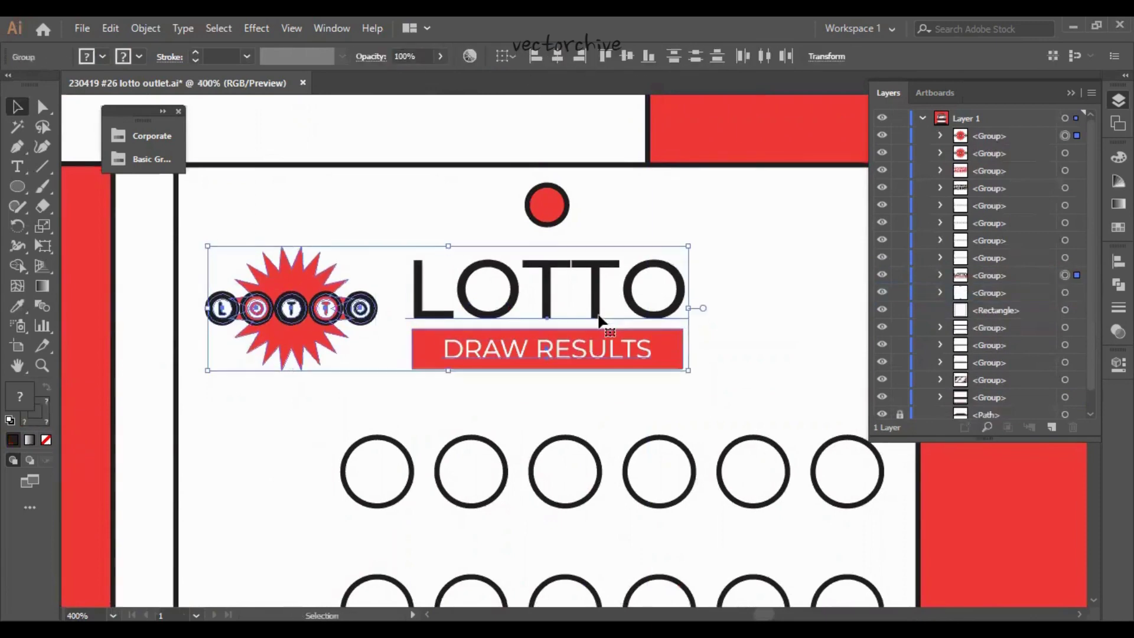
key("ctrl+z")
key("ctrl+z")
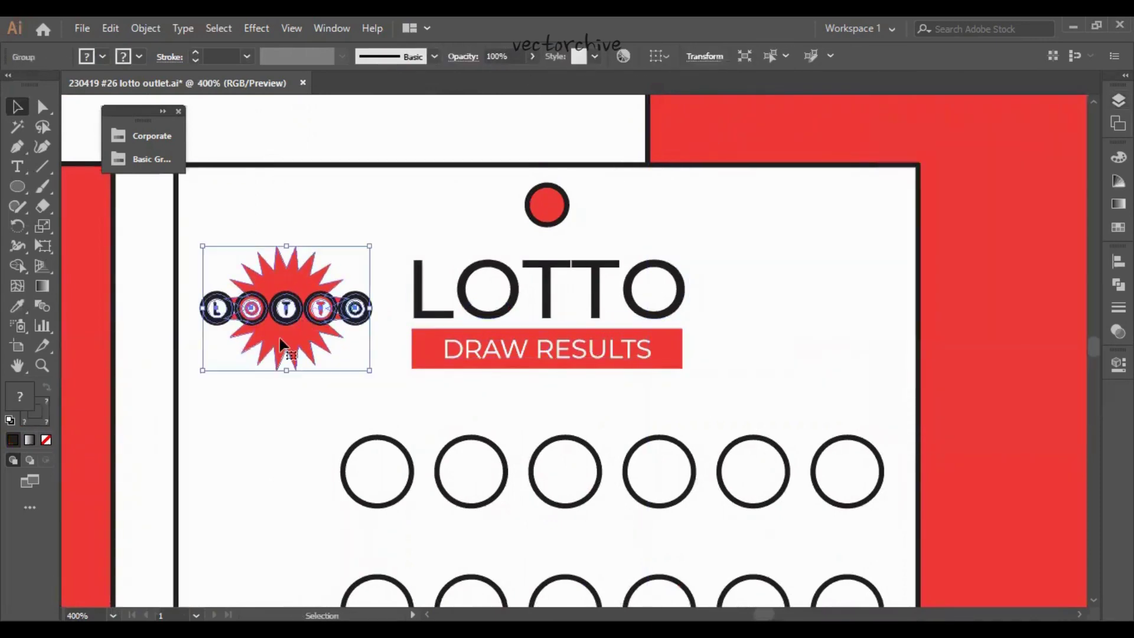
left_click_drag(281, 342, 797, 343)
Step: Select both starbursts and the number-circle grid to review the whole poster
left_click(283, 307)
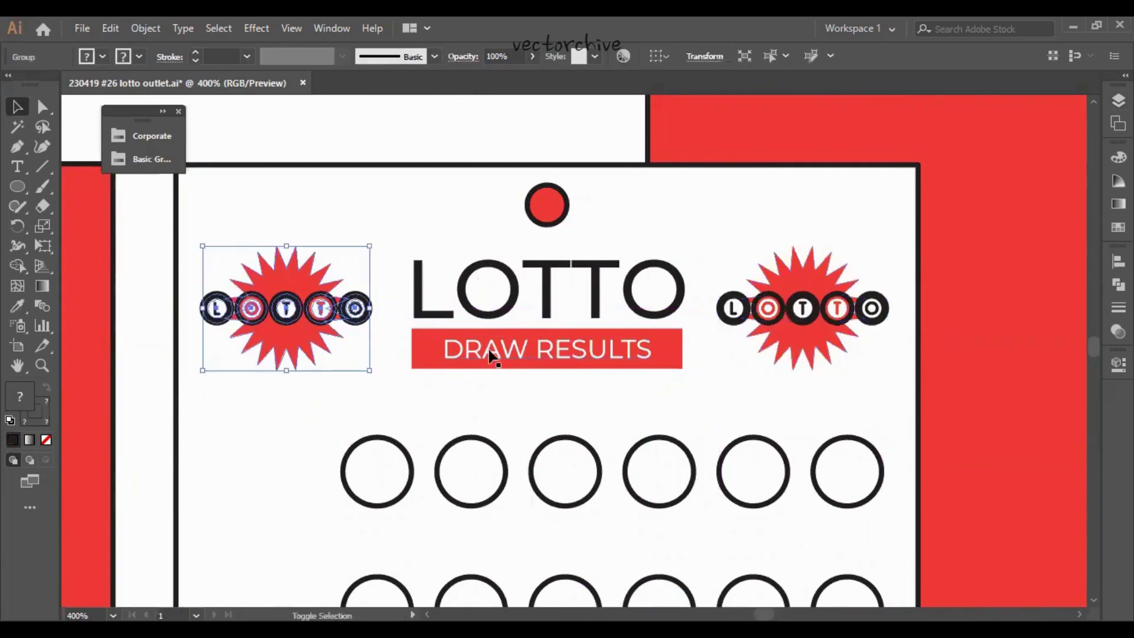
left_click(797, 319, "shift")
key("ctrl+minus")
scroll(735, 252, "down", 3)
left_click(567, 317)
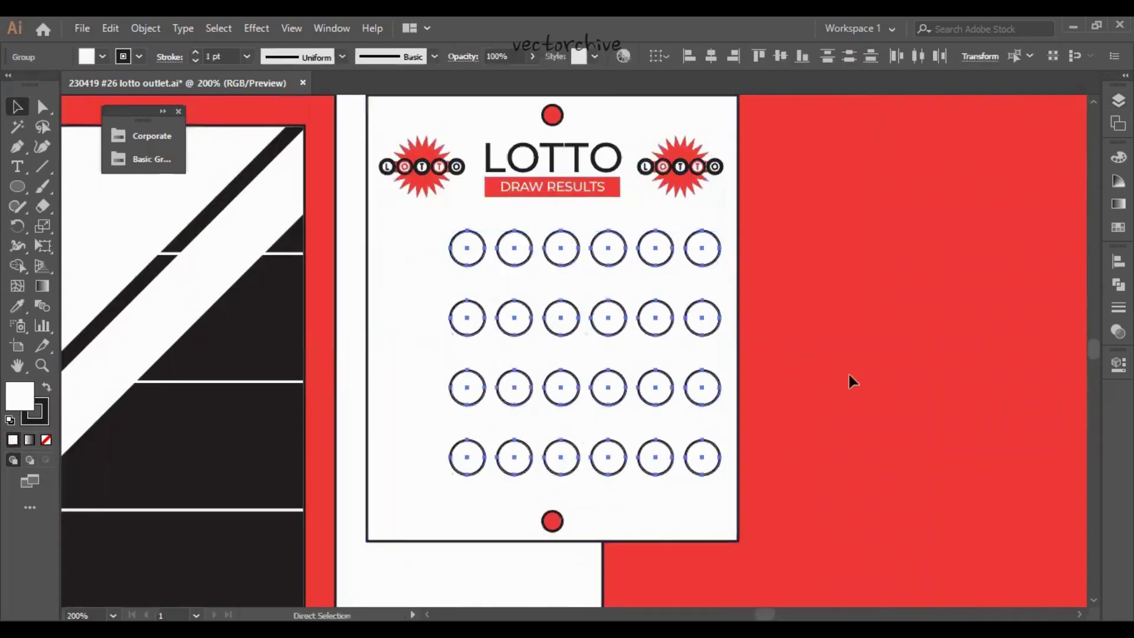
key("ctrl+minus")
Step: Nudge the circle grid slightly left, then bring the empty wall space into view
left_click(431, 355, "shift")
left_click(539, 271)
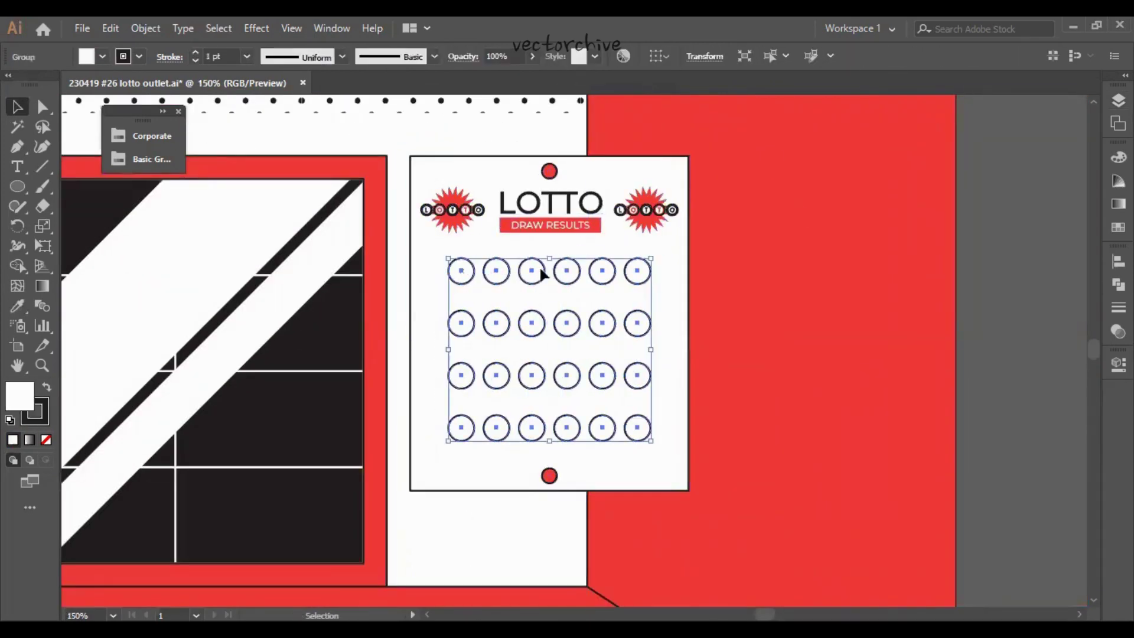
left_click_drag(539, 271, 535, 271)
left_click(734, 270)
key("F7")
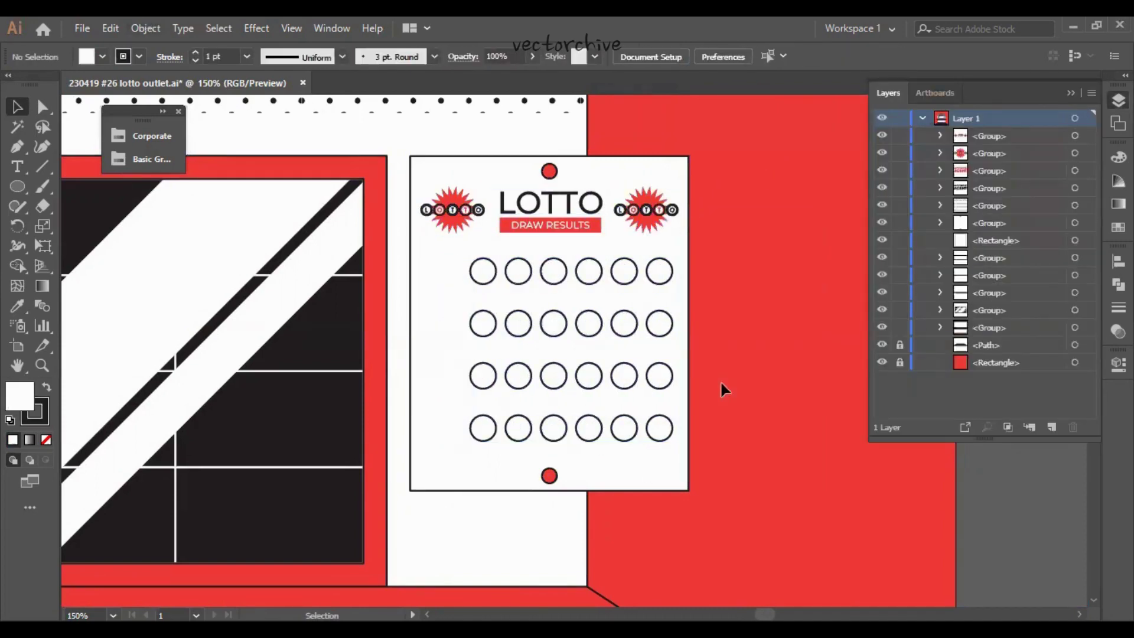
left_click_drag(724, 390, 597, 134)
Step: Draw a small white square and widen it into the cup's base box
left_click(18, 187)
left_click(100, 114)
left_click_drag(593, 302, 653, 362)
key("v")
scroll(670, 321, "up", 5)
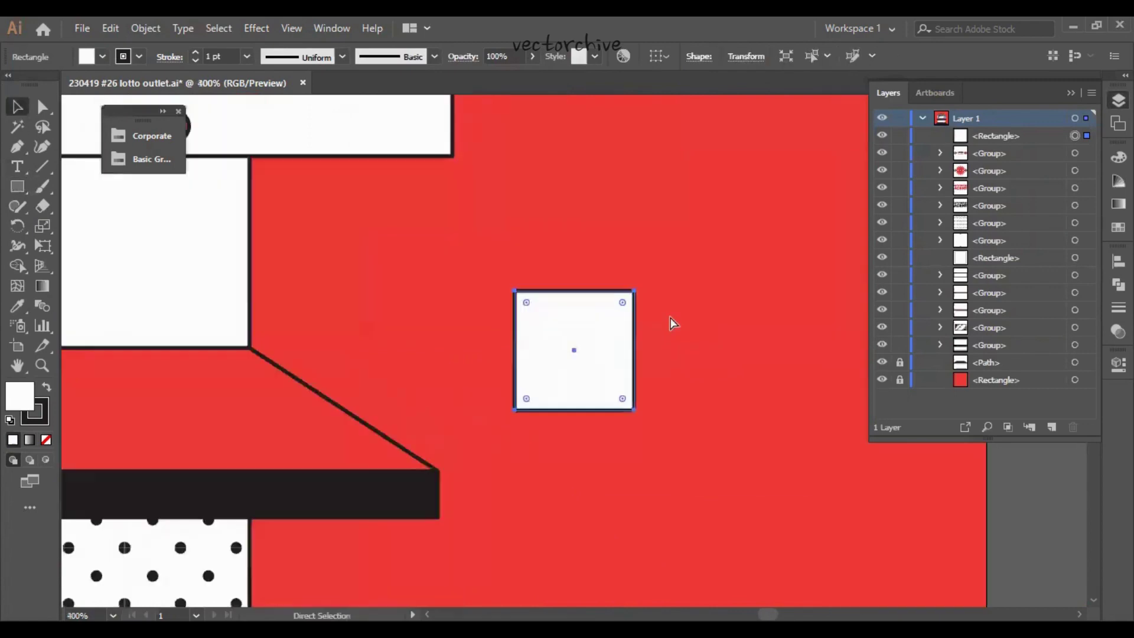
left_click_drag(577, 368, 623, 368)
Step: Copy the box above it and reshape the copy into a thin black trapezoid neck
left_click_drag(527, 418, 526, 259)
left_click_drag(523, 170, 523, 270)
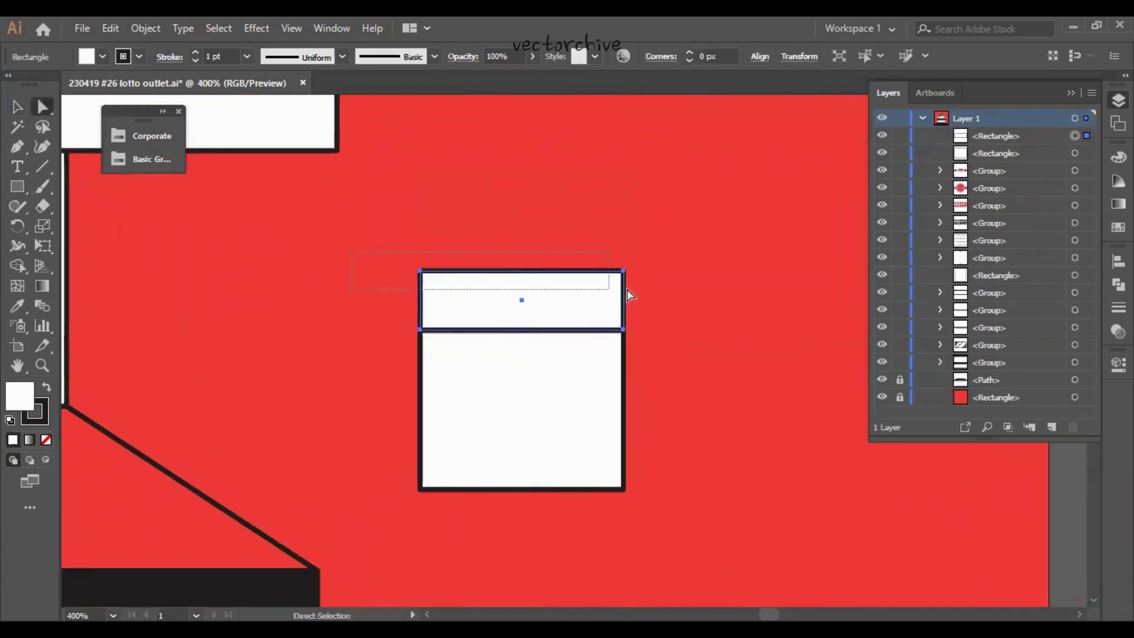
left_click_drag(420, 271, 447, 271)
scroll(570, 253, "up", 1)
left_click(549, 266)
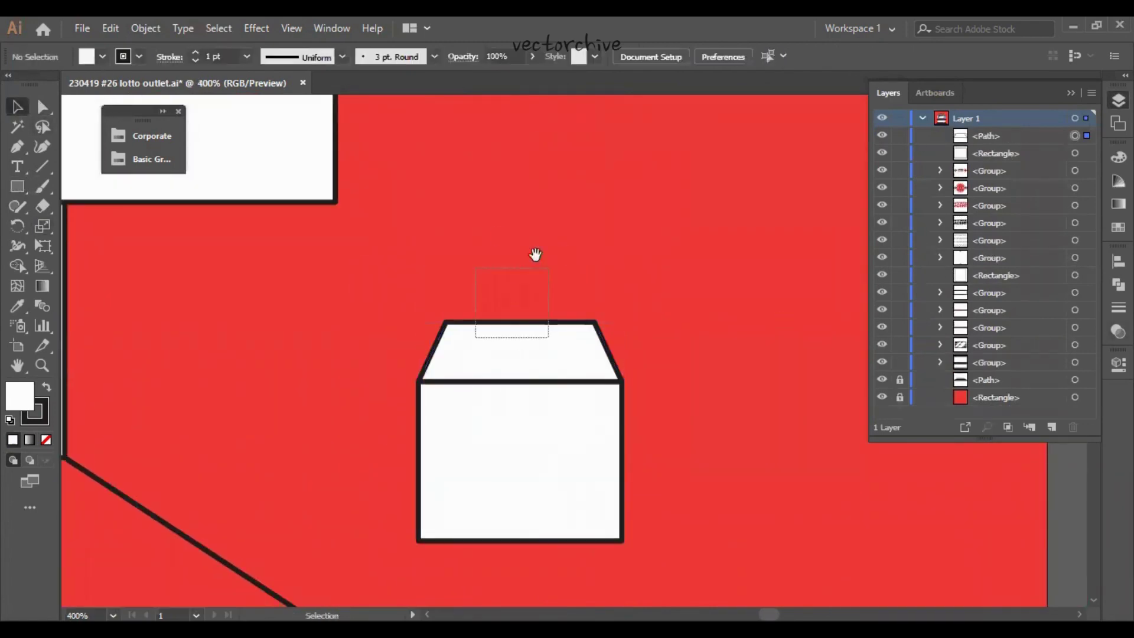
left_click_drag(535, 255, 525, 322)
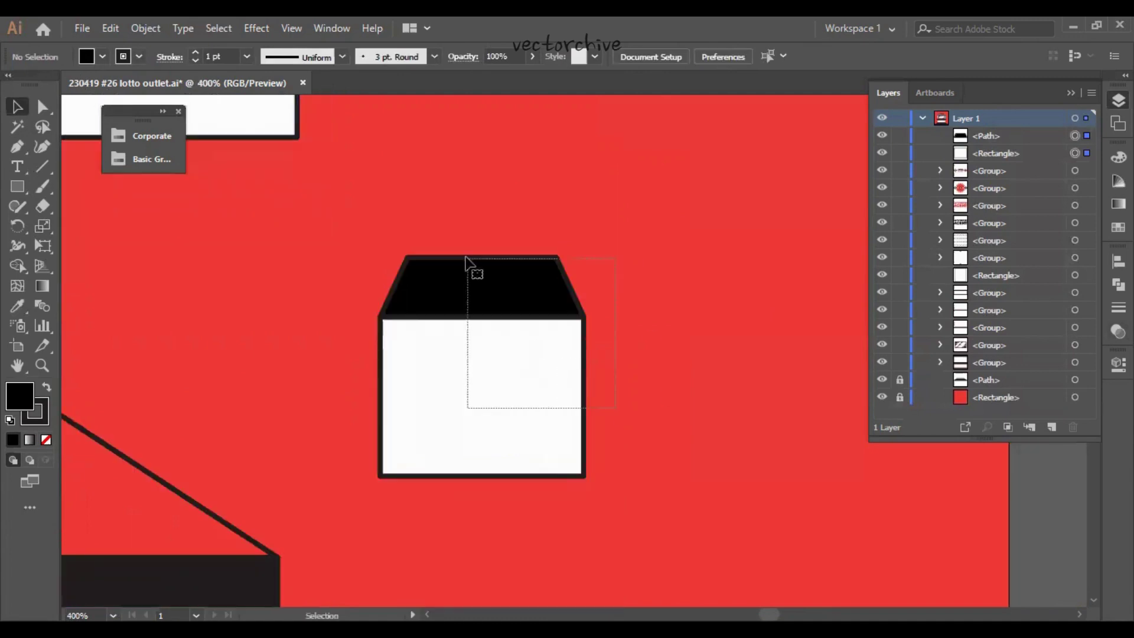
left_click(474, 210)
Step: Add a rectangle on top of the trapezoid and give it the white fill with Eyedropper
key("m")
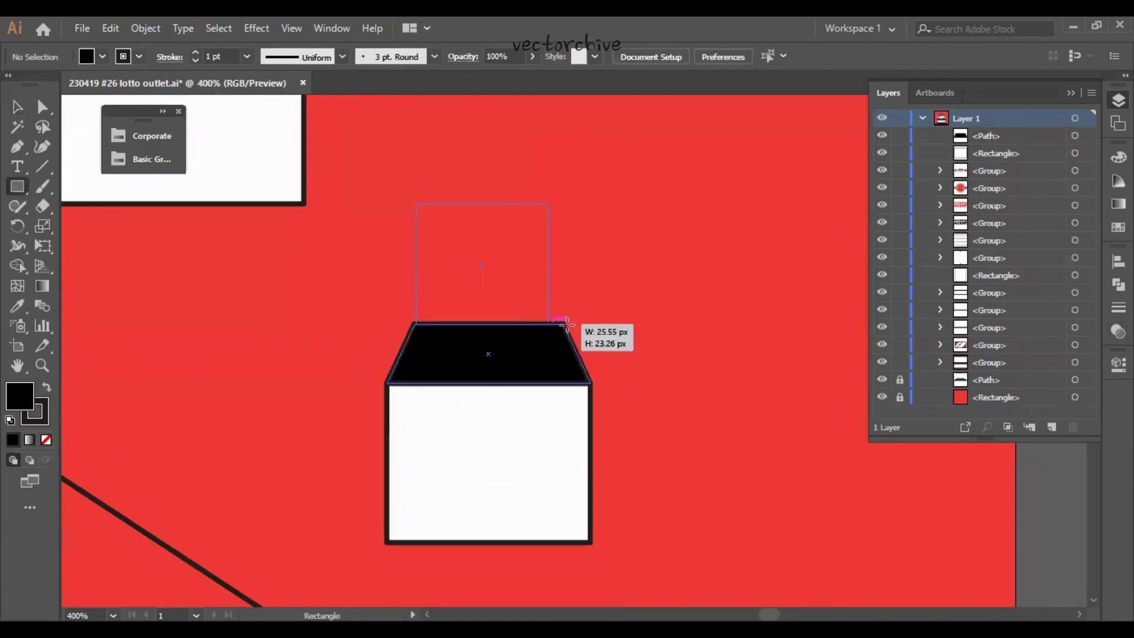
left_click_drag(566, 324, 567, 323)
key("v")
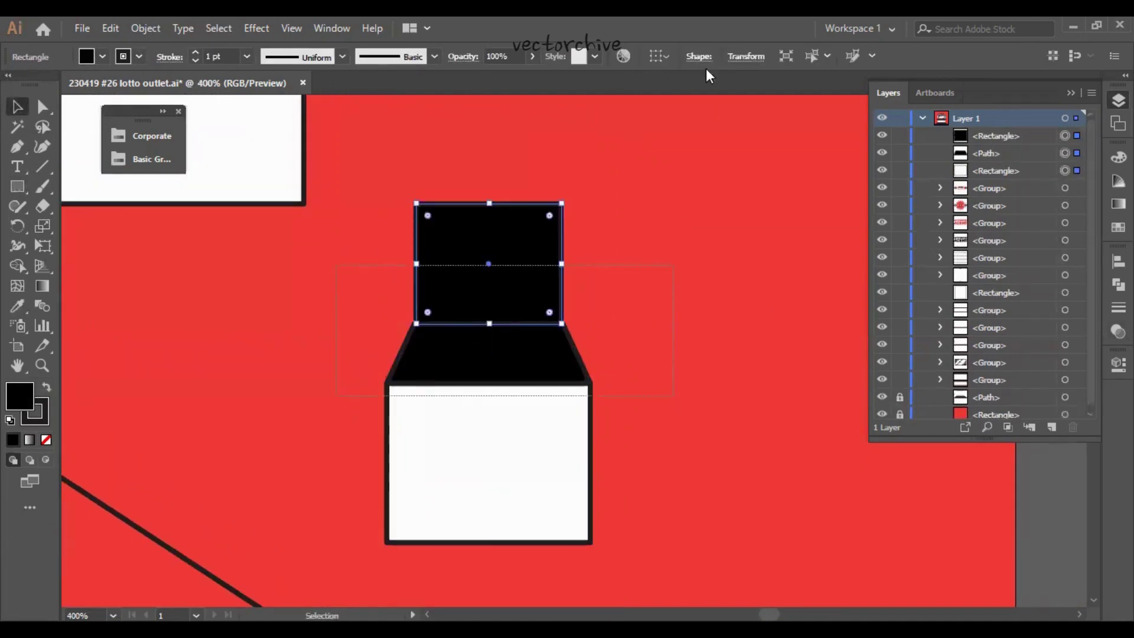
key("i")
left_click(491, 460)
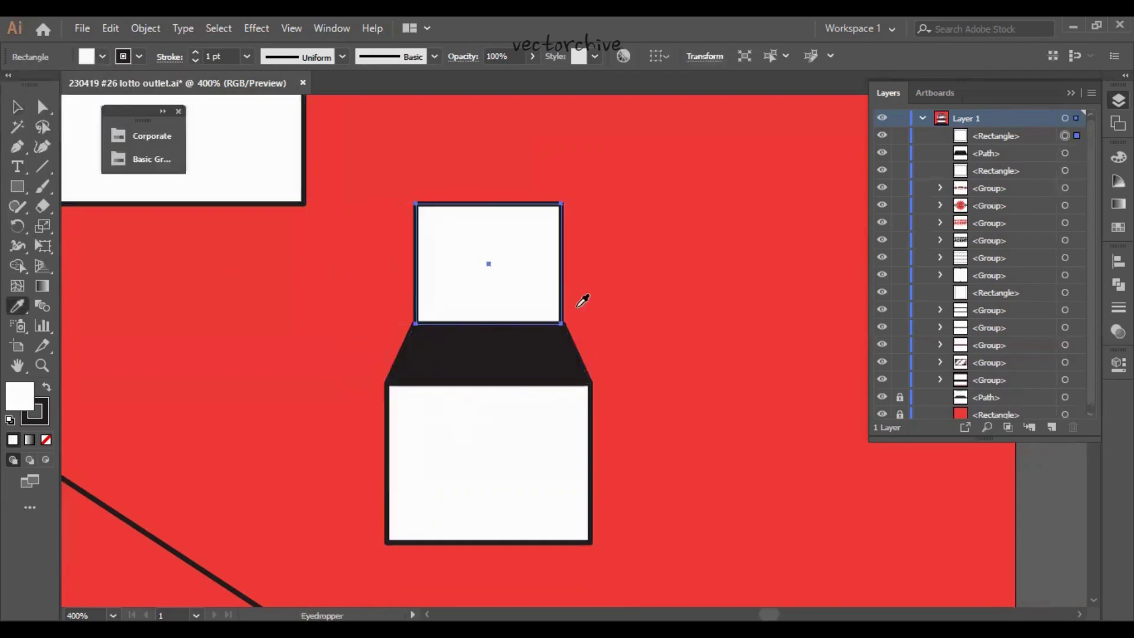
key("ctrl+plus")
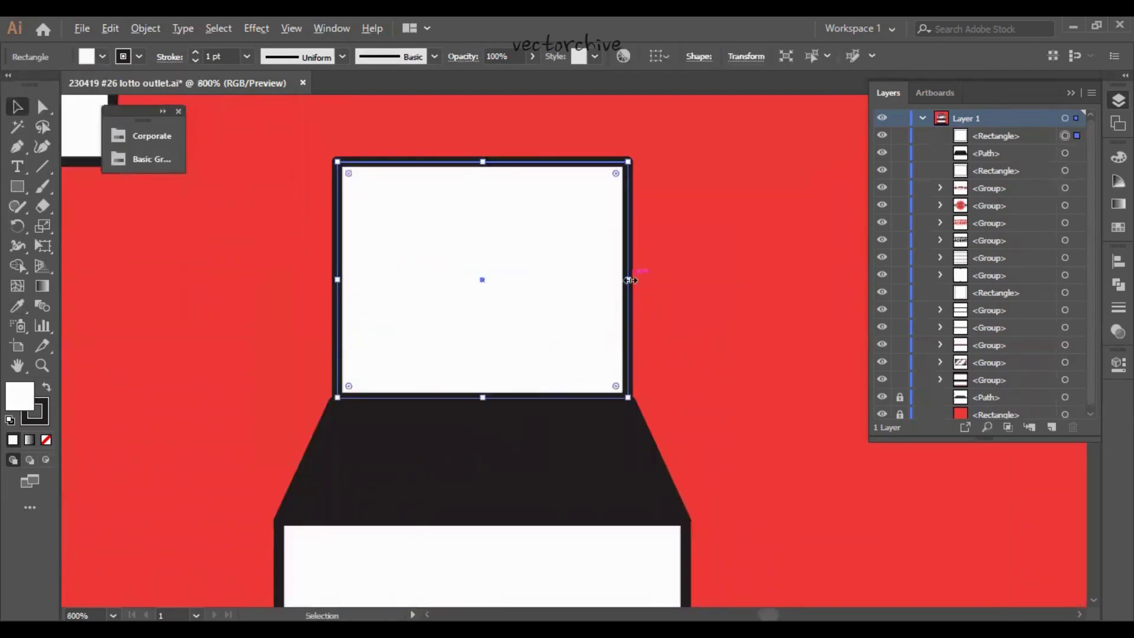
left_click(701, 295)
key("ctrl+minus")
Step: Draw a tall rectangle over the cup, widen it, and reorder it above the neck in Layers
key("m")
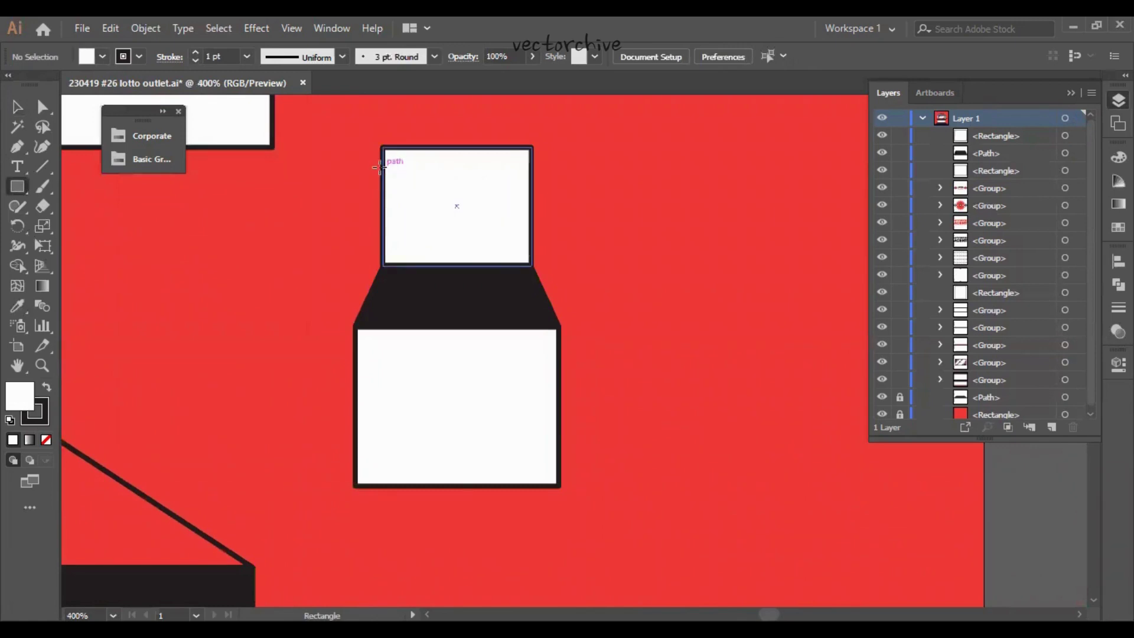
left_click_drag(550, 474, 551, 477)
key("v")
left_click_drag(377, 322, 369, 322)
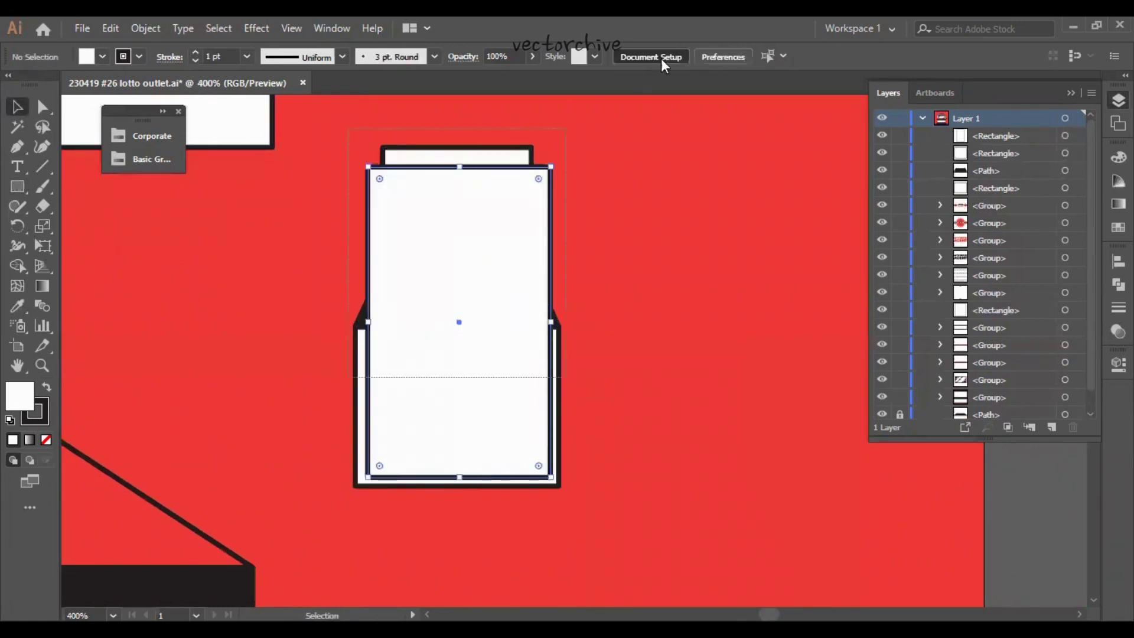
left_click(650, 57)
key("Escape")
left_click(1065, 135)
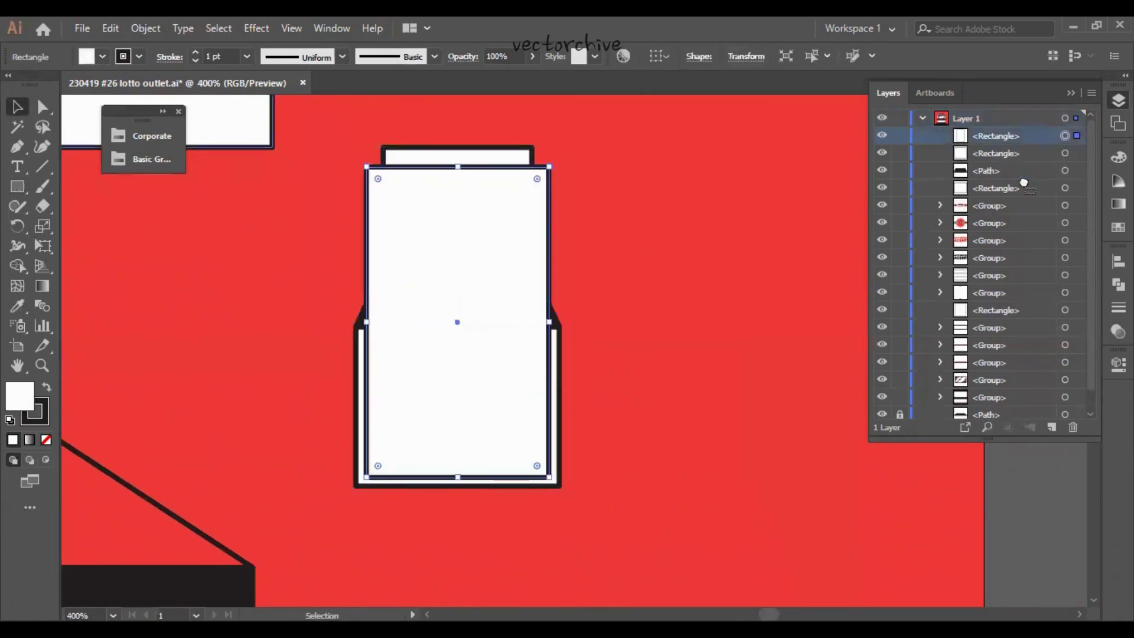
key("ctrl+bracketleft")
left_click(689, 293)
left_click(560, 377)
left_click(1025, 190)
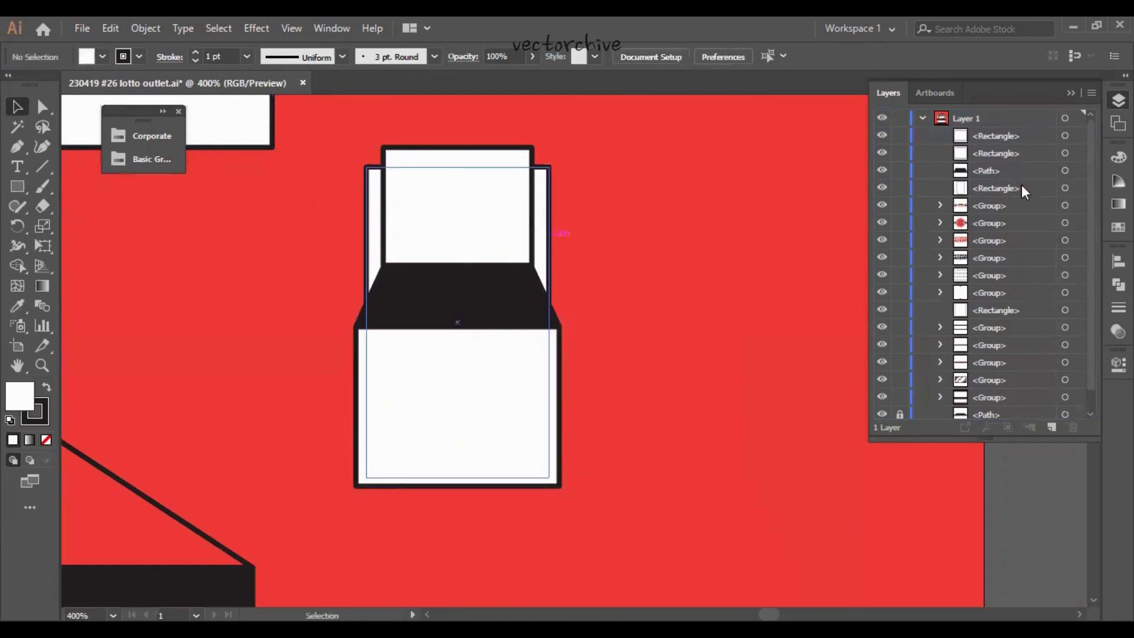
left_click_drag(1025, 189, 1005, 164)
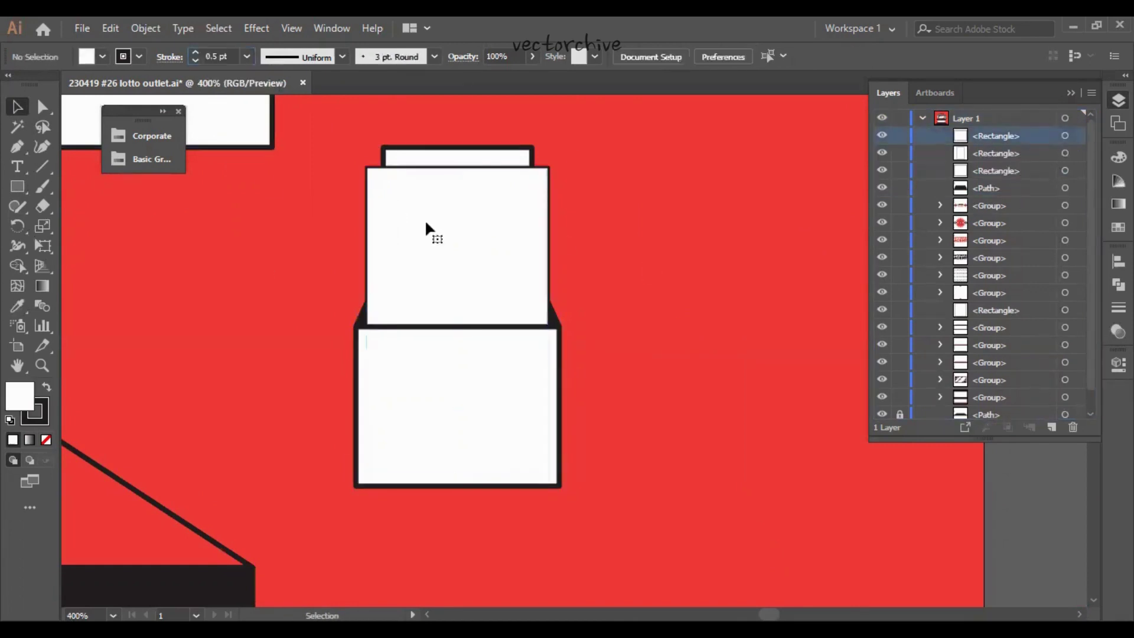
Step: Fill the tall upper rectangle red and settle on its final width
left_click(540, 368)
key("ctrl+z")
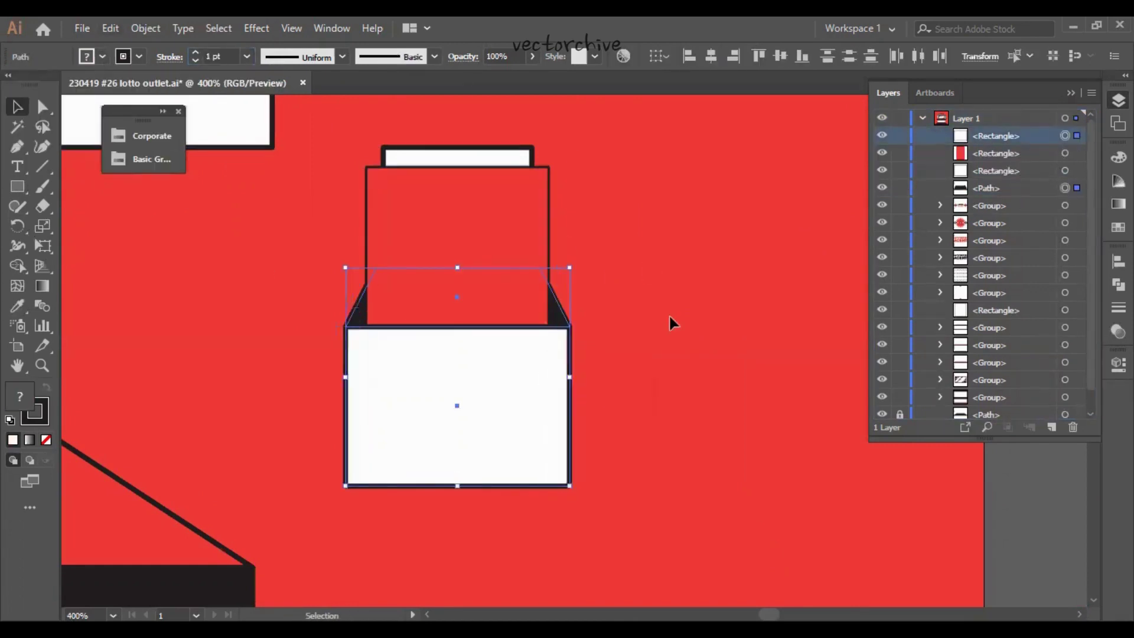
key("ctrl+shift+z")
key("ctrl+z")
left_click(487, 285)
key("ctrl+plus")
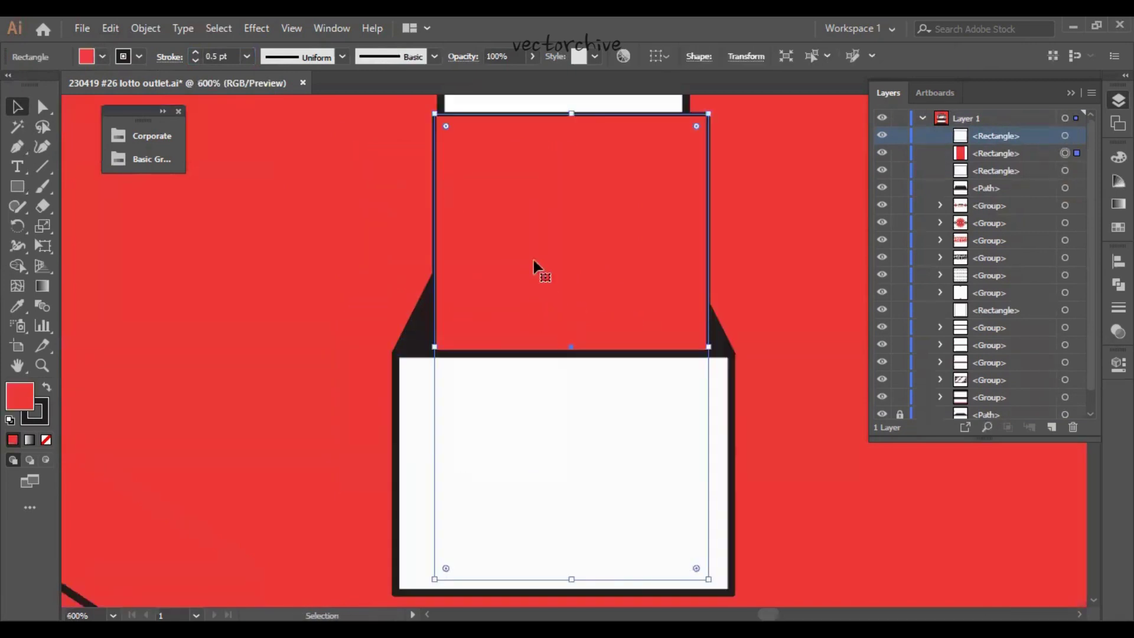
Step: Duplicate the red top slightly offset and group all cup parts with Ctrl+G
left_click_drag(1005, 138, 1032, 178)
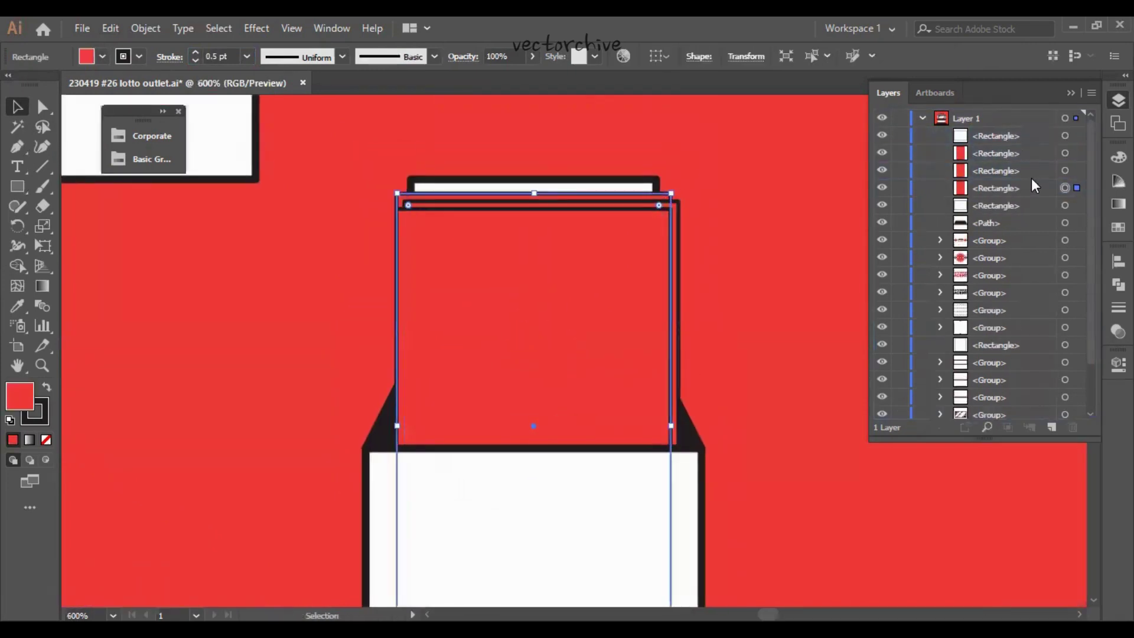
left_click(667, 214)
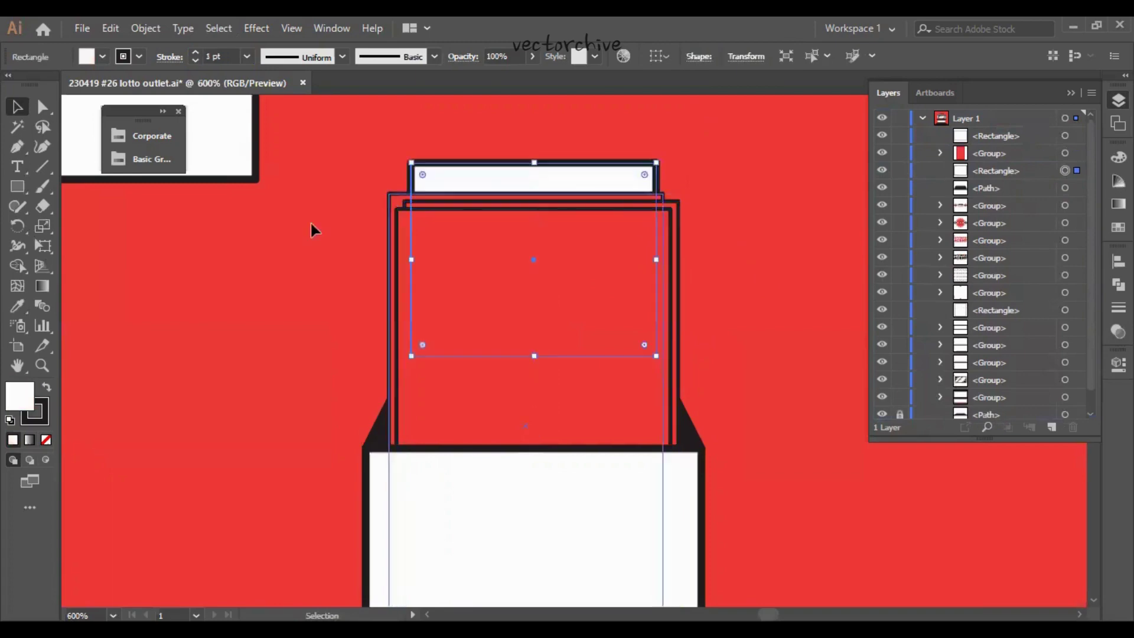
key("ctrl+minus")
key("ctrl+minus")
key("ctrl+minus")
mouse_move(792, 248)
left_mouse_down()
mouse_move(661, 373)
mouse_move(601, 312)
left_mouse_up()
key("ctrl+g")
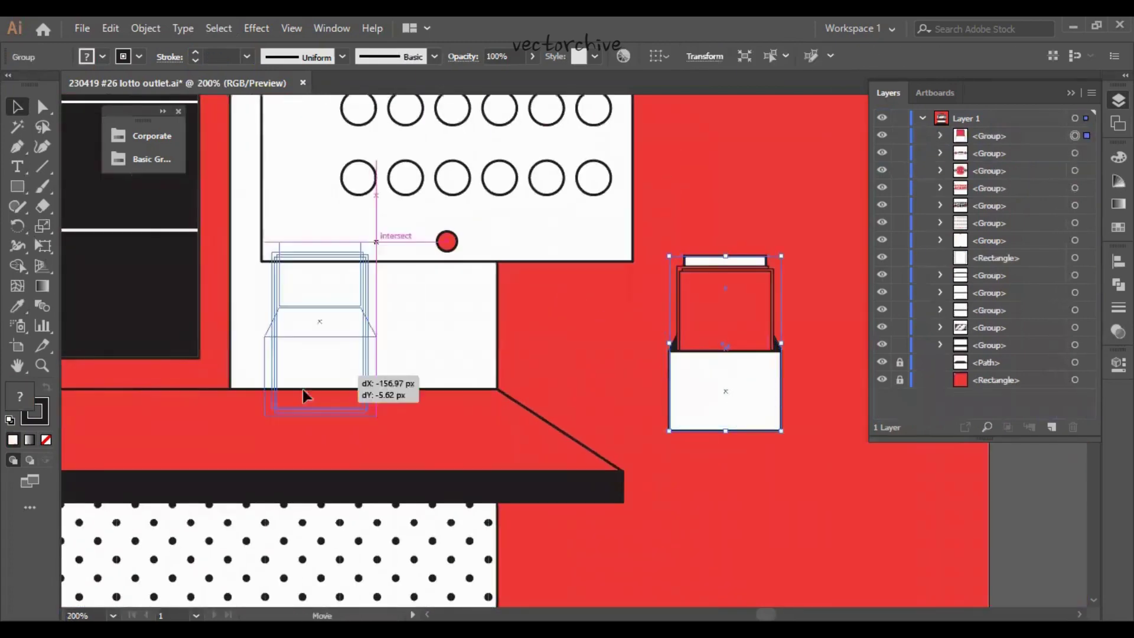
Step: Move the grouped cup onto the counter ledge and duplicate it into five cups along it
key("ctrl+minus")
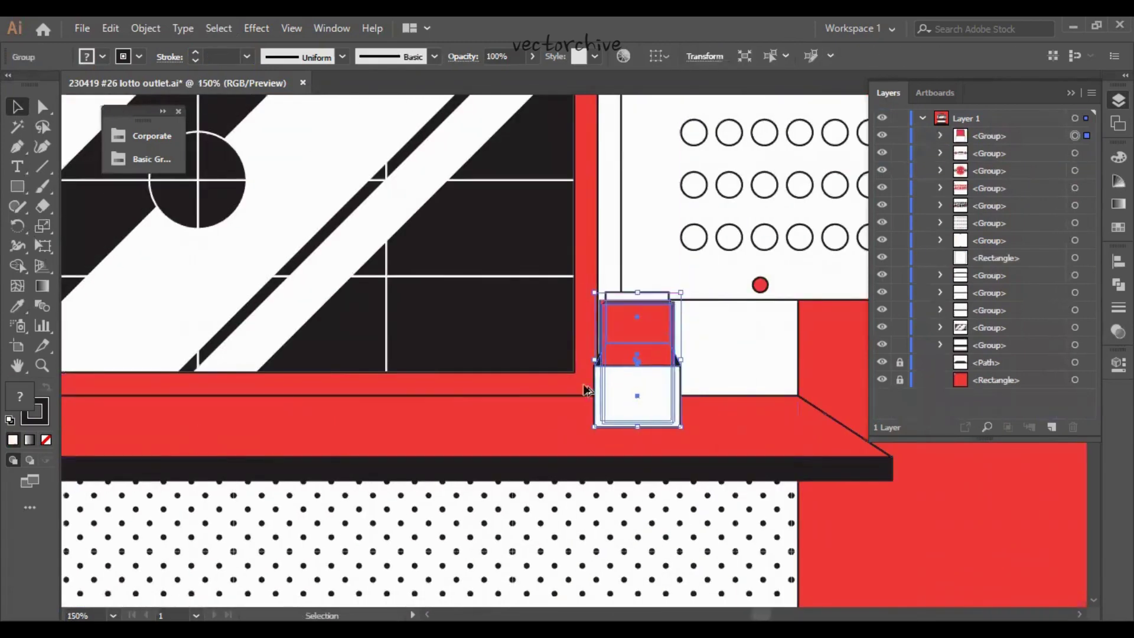
left_click_drag(587, 390, 378, 392)
key("ctrl+minus")
key("ctrl+minus")
key("ctrl+d")
left_click_drag(280, 371, 685, 408)
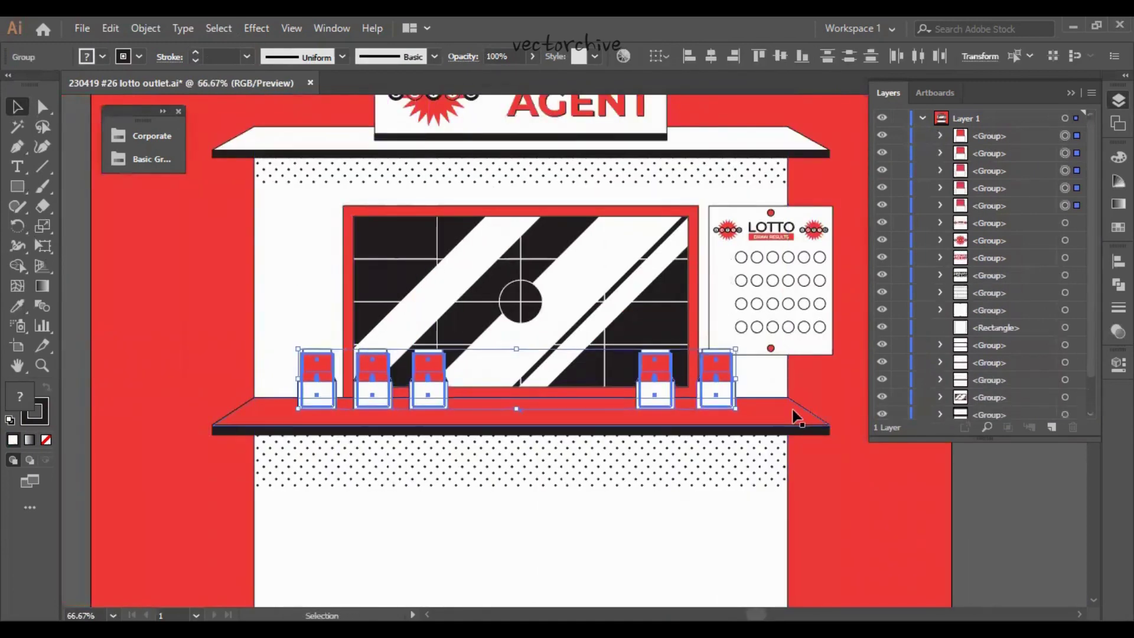
key("ctrl+shift+a")
key("ctrl+plus")
key("ctrl+plus")
key("ctrl+plus")
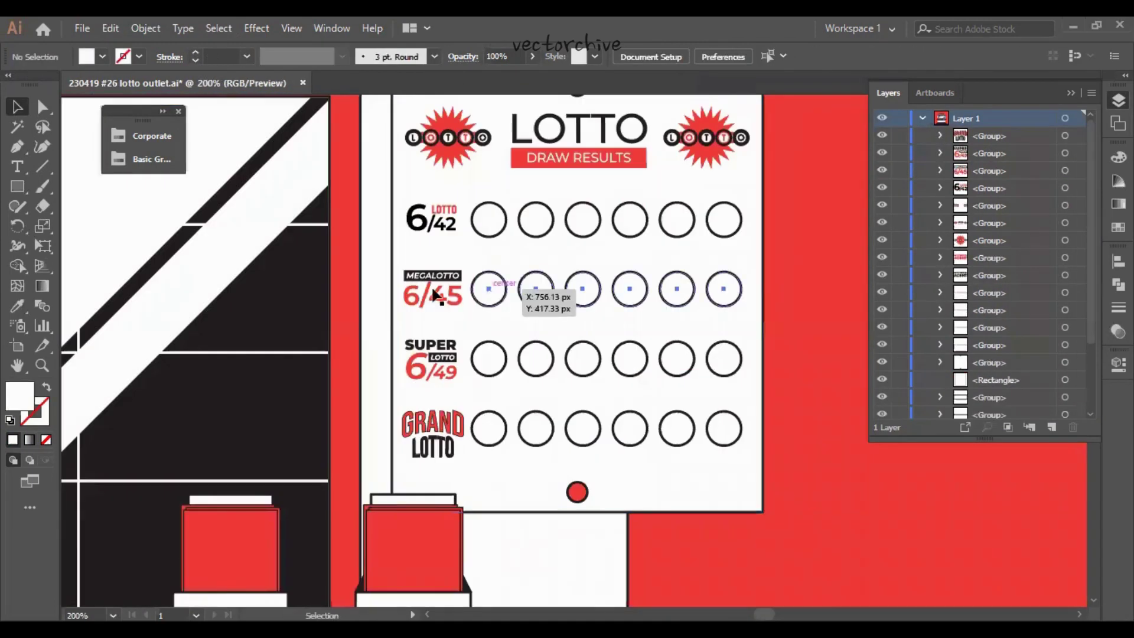
Step: Move circle rows beside the 6/42 and GRAND LOTTO logos on the poster
left_click(520, 430)
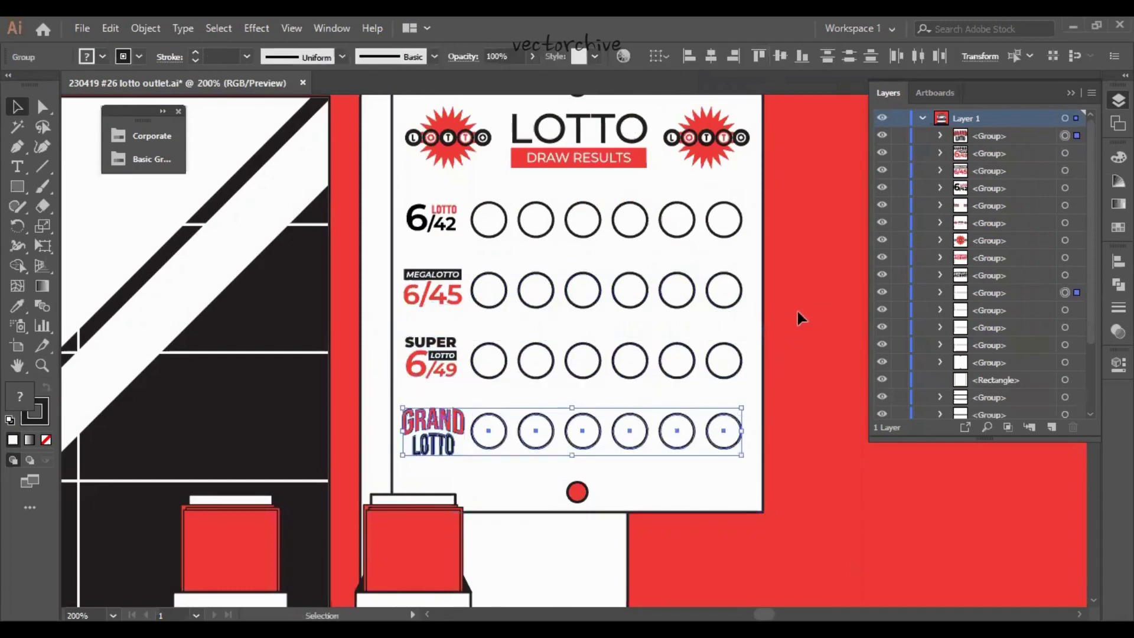
left_click_drag(724, 430, 724, 219)
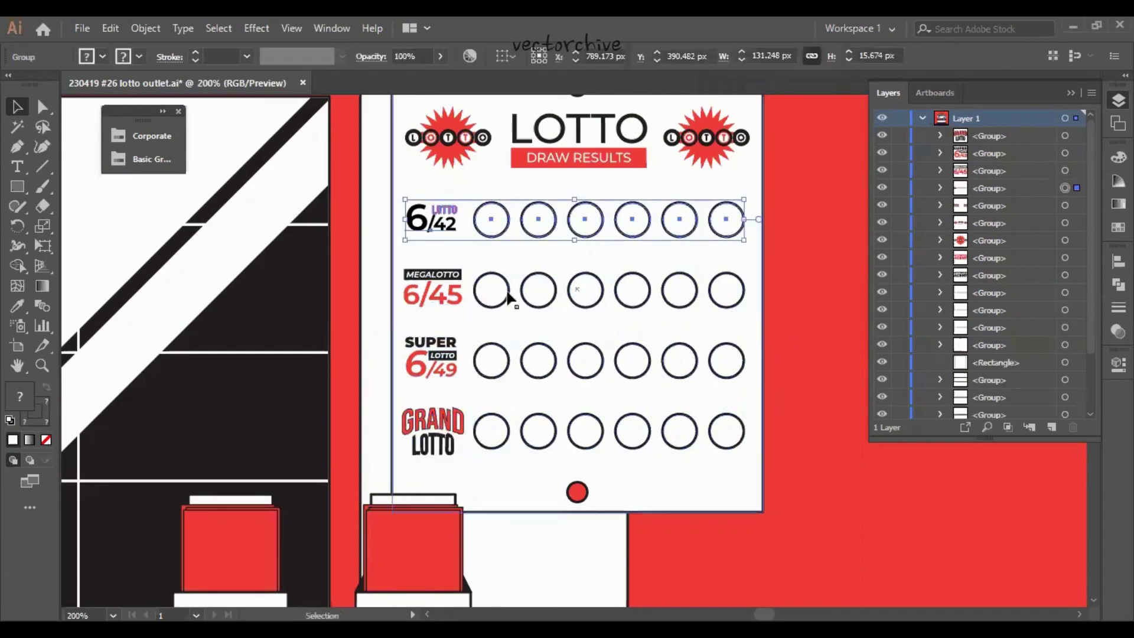
left_click_drag(509, 298, 481, 430)
scroll(442, 259, "up", 2)
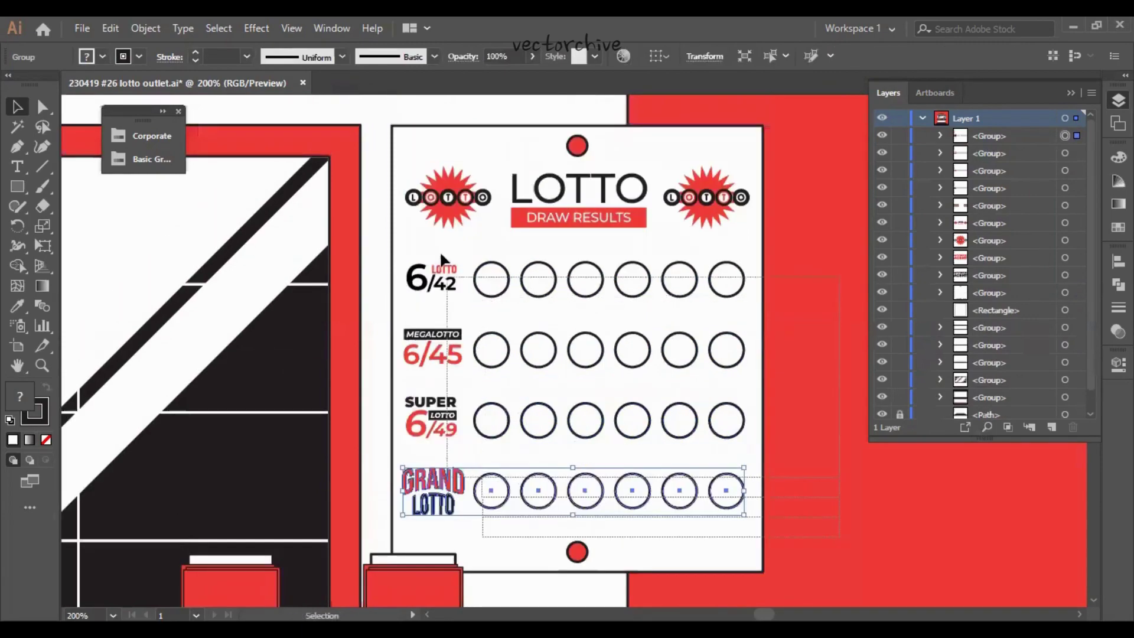
left_click(832, 382)
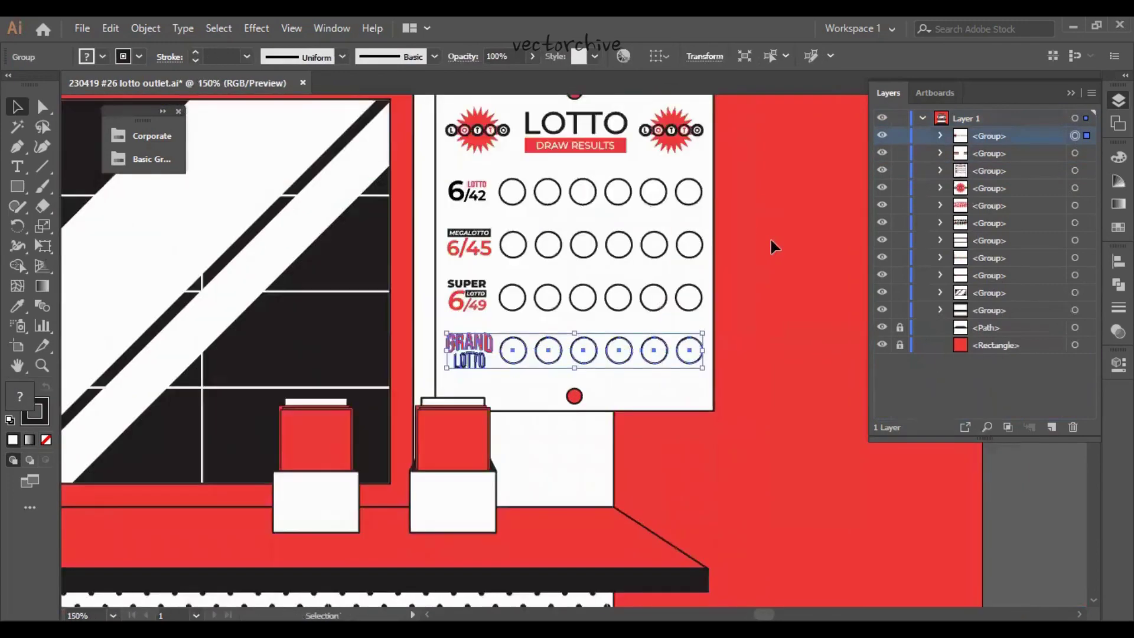
left_click(940, 153)
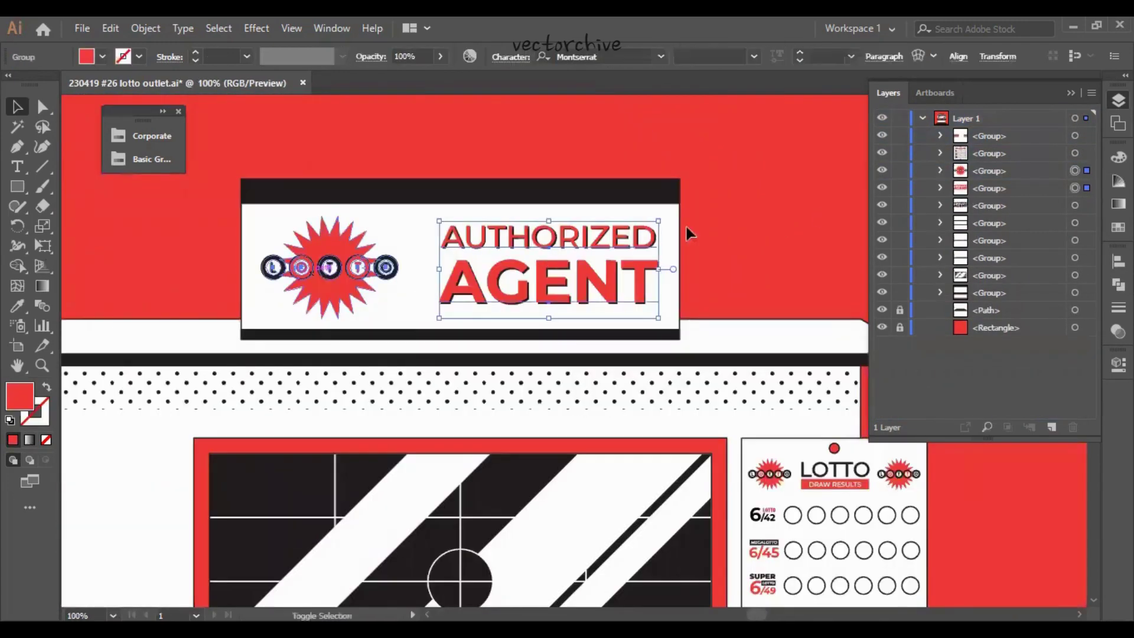
Step: Move the AUTHORIZED AGENT text into the sign banner group in the Layers panel
left_click(998, 188)
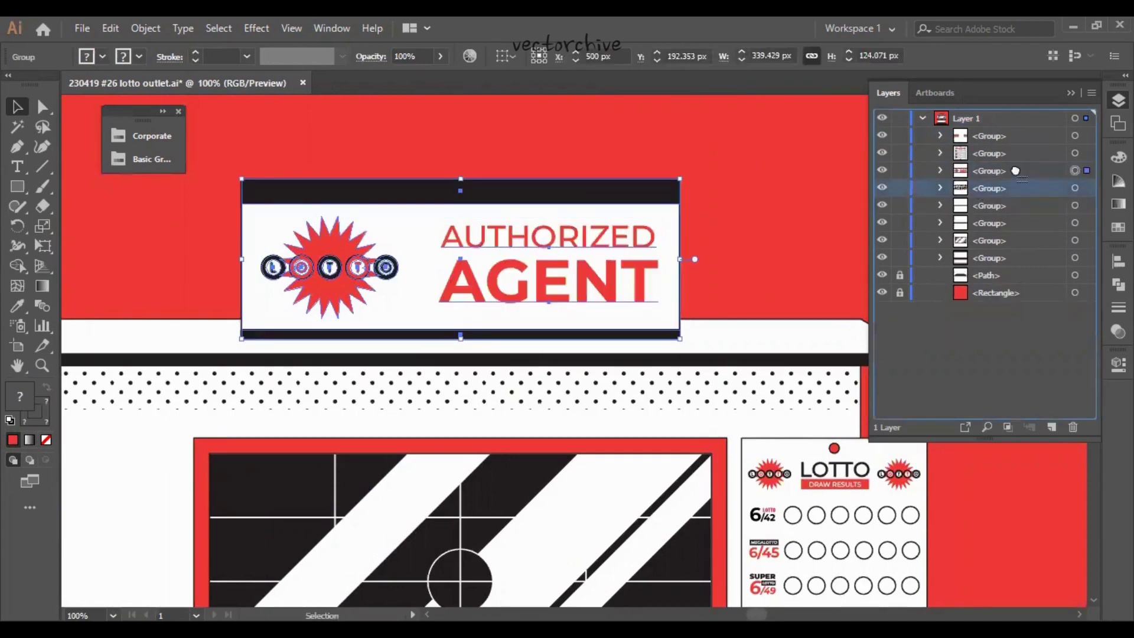
left_click_drag(1015, 170, 1016, 174)
left_click(1013, 206)
left_click(941, 171)
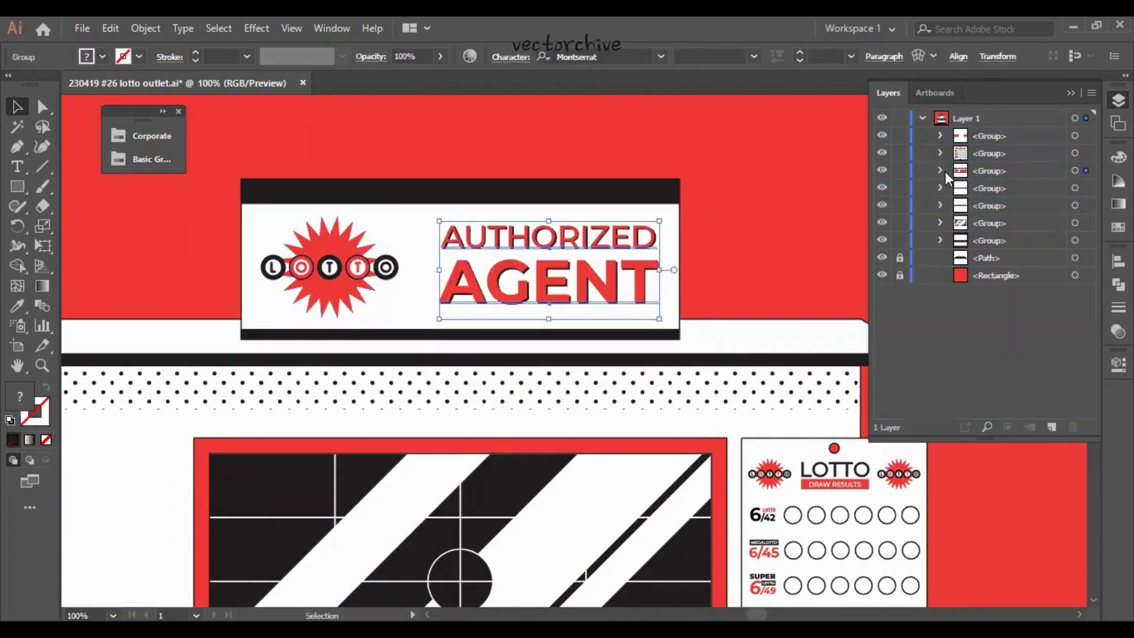
left_click(775, 171)
Step: Check the window, roof and lotto board groups, then fit the whole artboard with Ctrl+0
left_click(1075, 223)
key("ctrl+minus")
key("ctrl+minus")
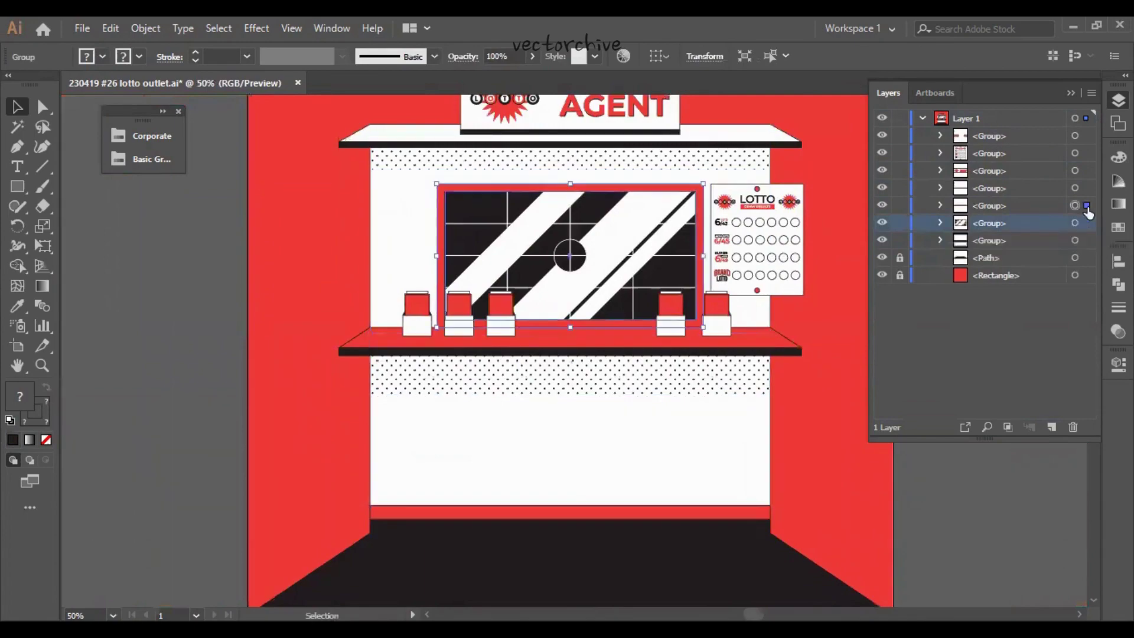
left_click(1087, 174)
left_click(786, 239)
key("F7")
left_click(855, 239)
key("ctrl+0")
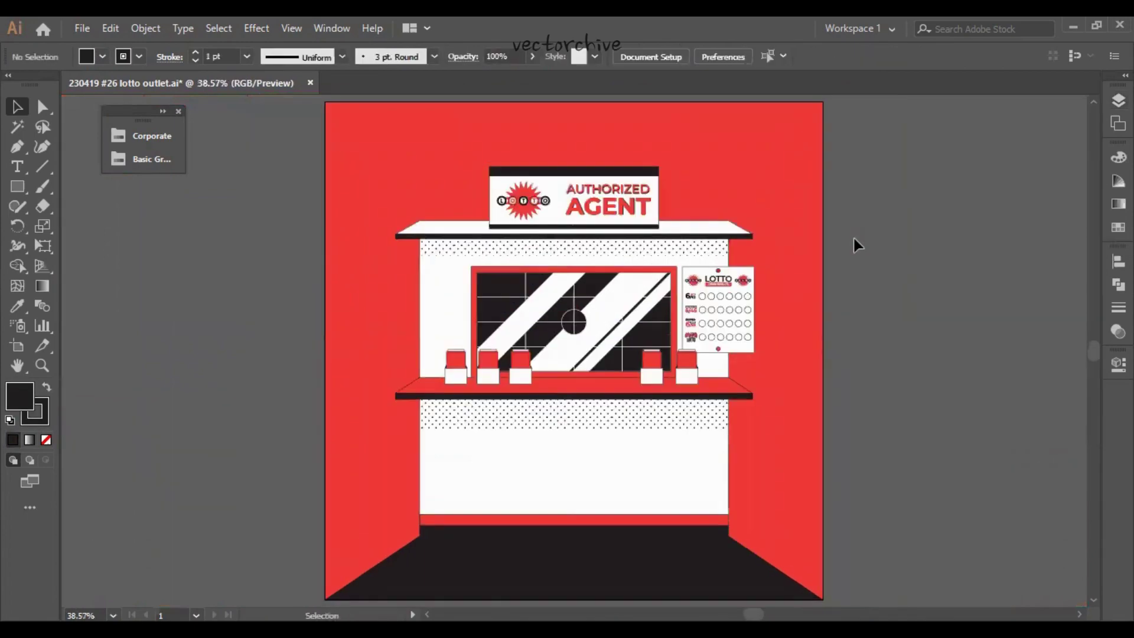
key("ctrl+plus")
key("ctrl+plus")
scroll(620, 393, "down", 5)
scroll(804, 354, "up", 5)
key("ctrl+minus")
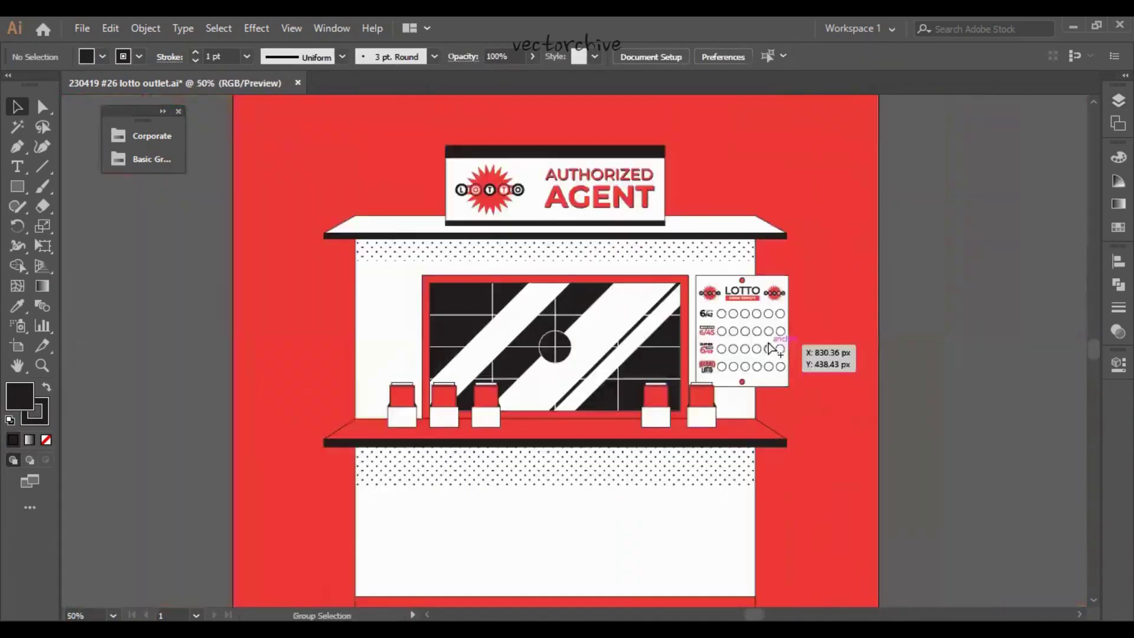